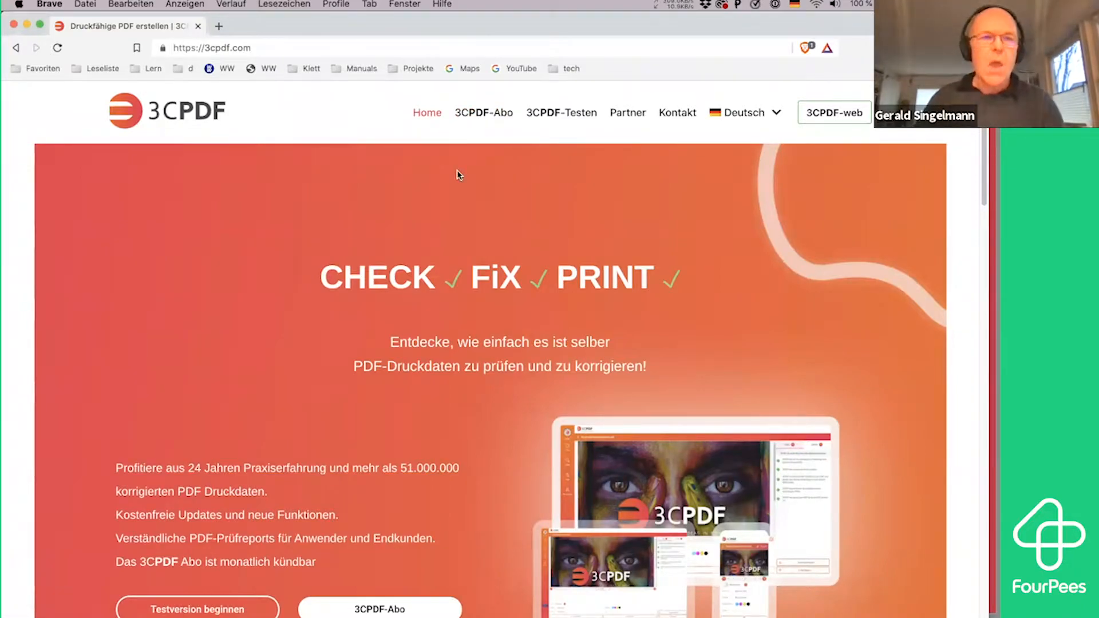
Switch to Finder, launch 3CPDF.app from the 3cdemo folder, and show the list of uploaded files
key(super+Tab)
key(super+Tab)
key(super+Tab)
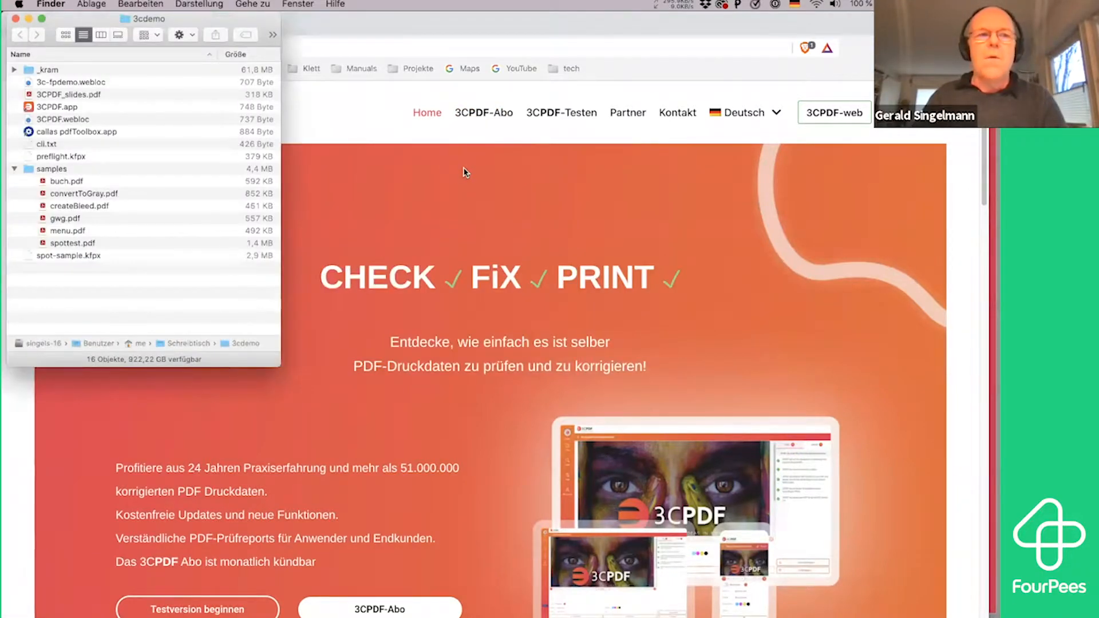
double_click(69, 109)
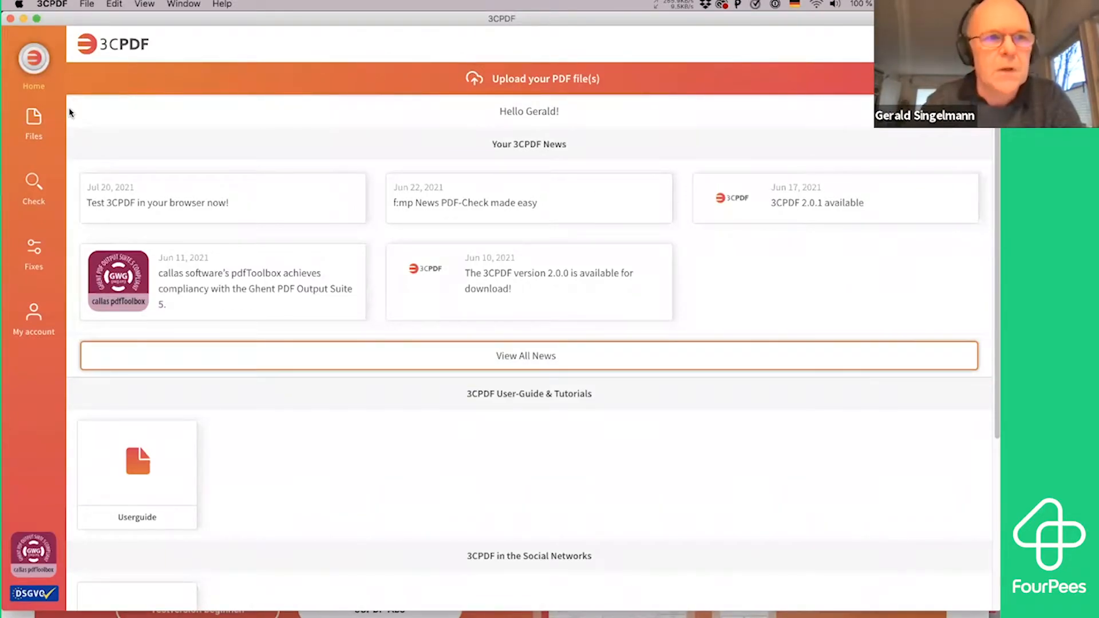
click(24, 124)
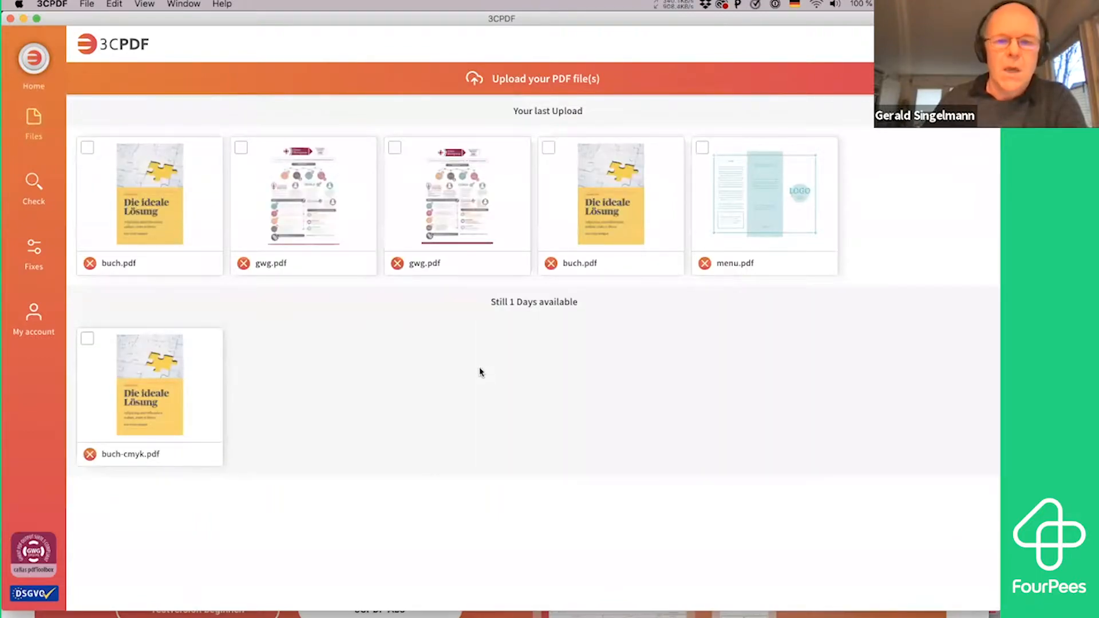
Upload gwg.pdf from the samples folder and check it for digital printing without applying fixes
click(528, 78)
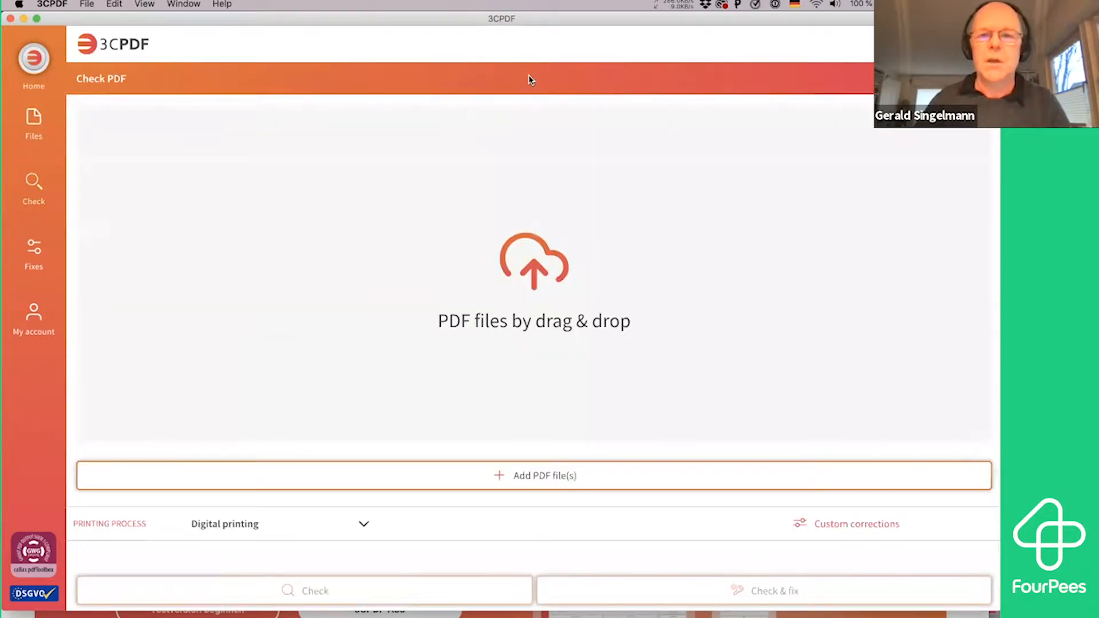
click(531, 474)
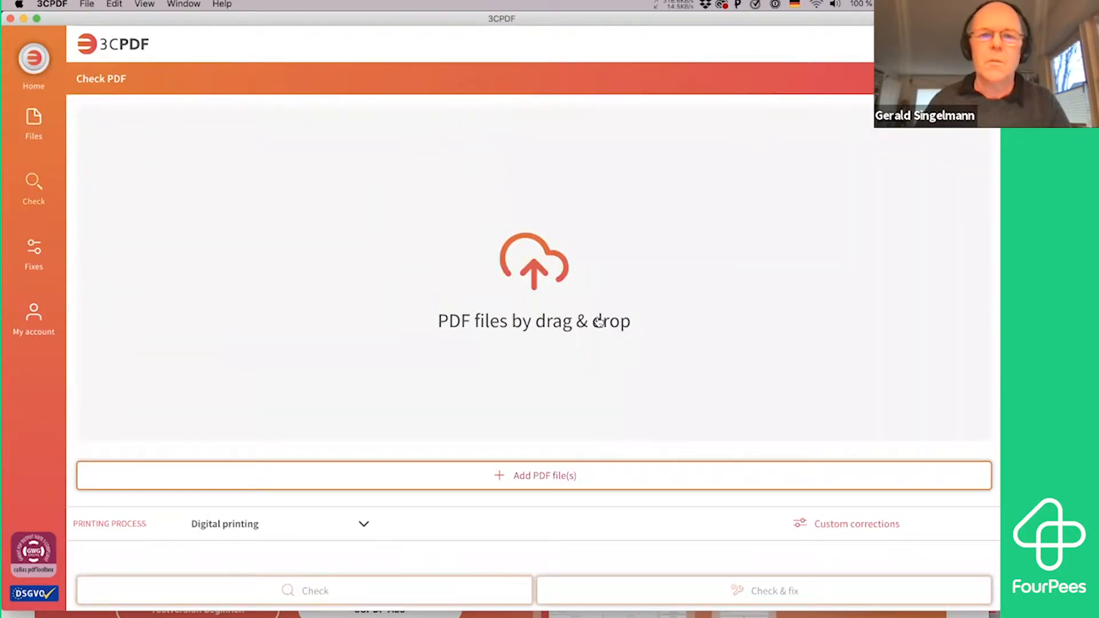
click(608, 94)
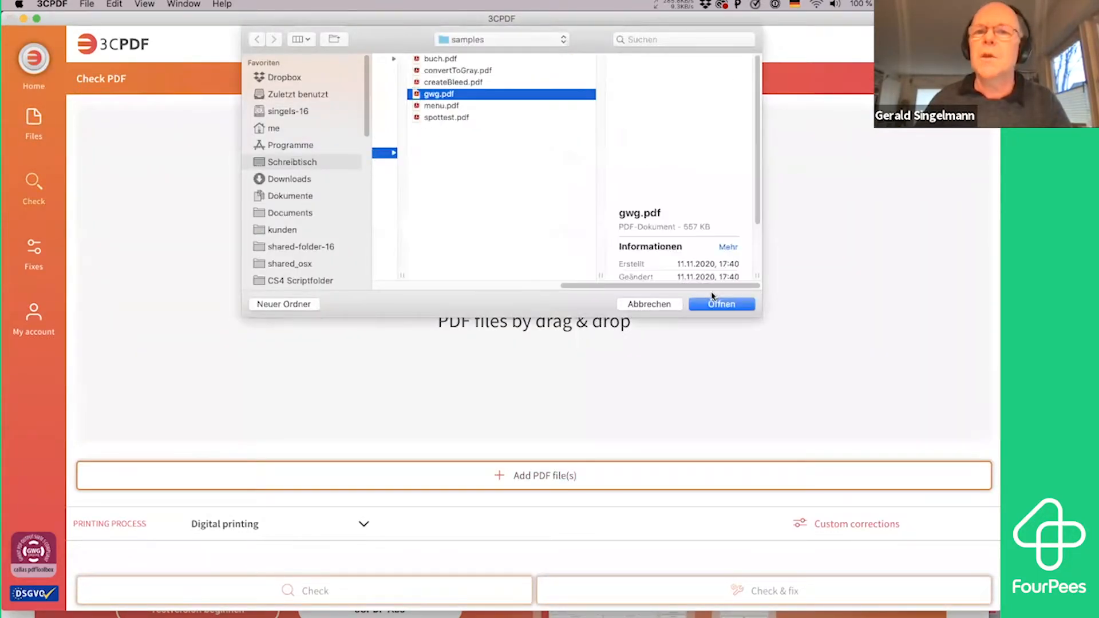
click(723, 304)
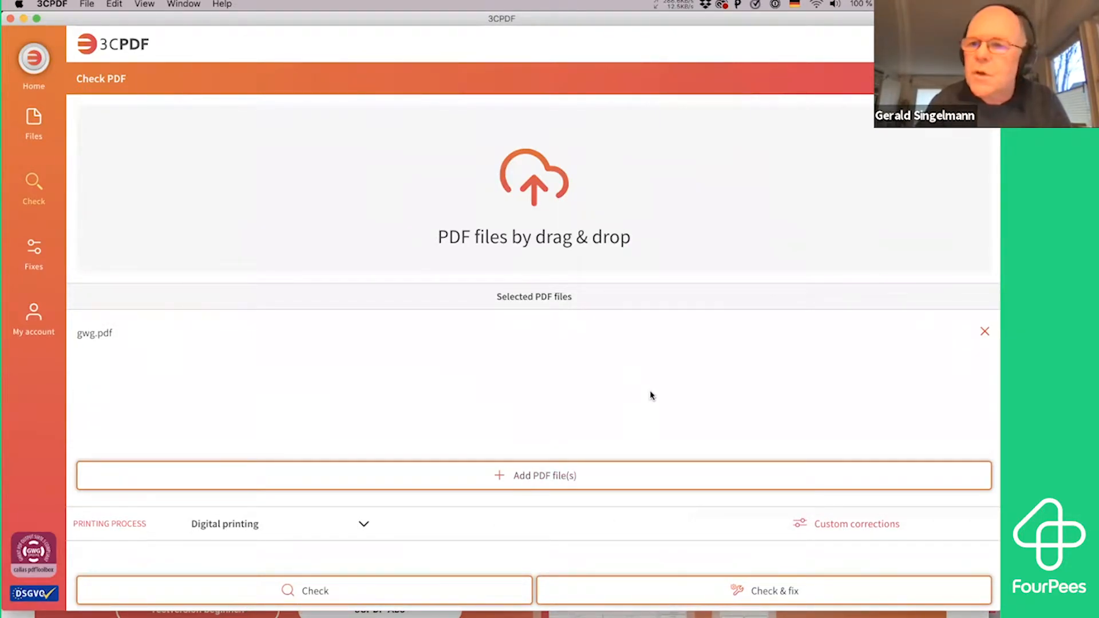
click(342, 592)
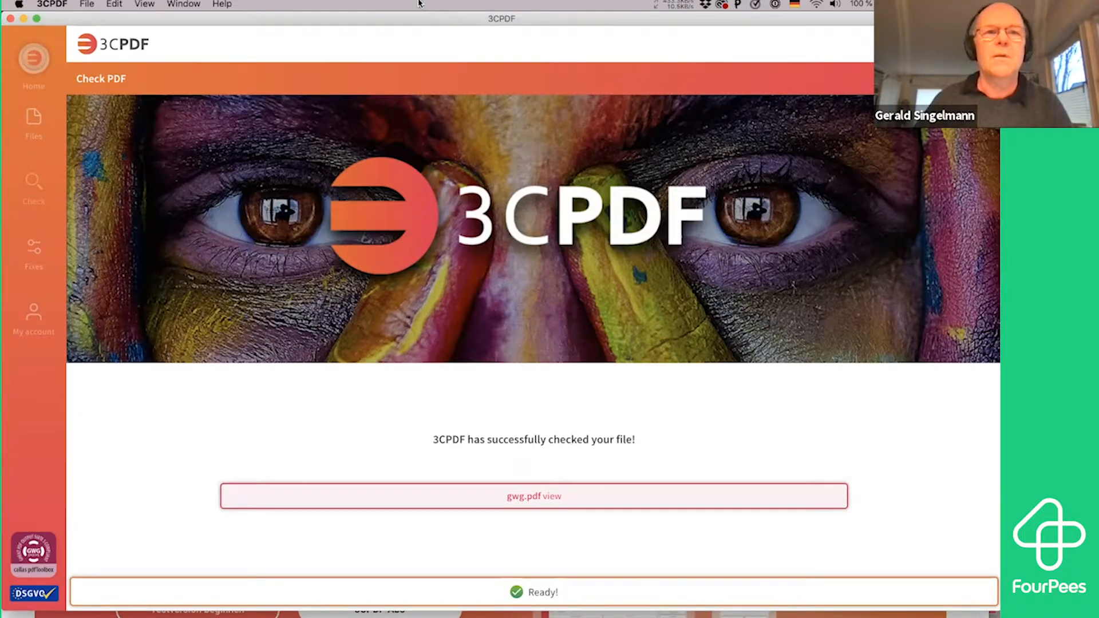
Open the checked gwg.pdf and view the list of its layers
click(562, 496)
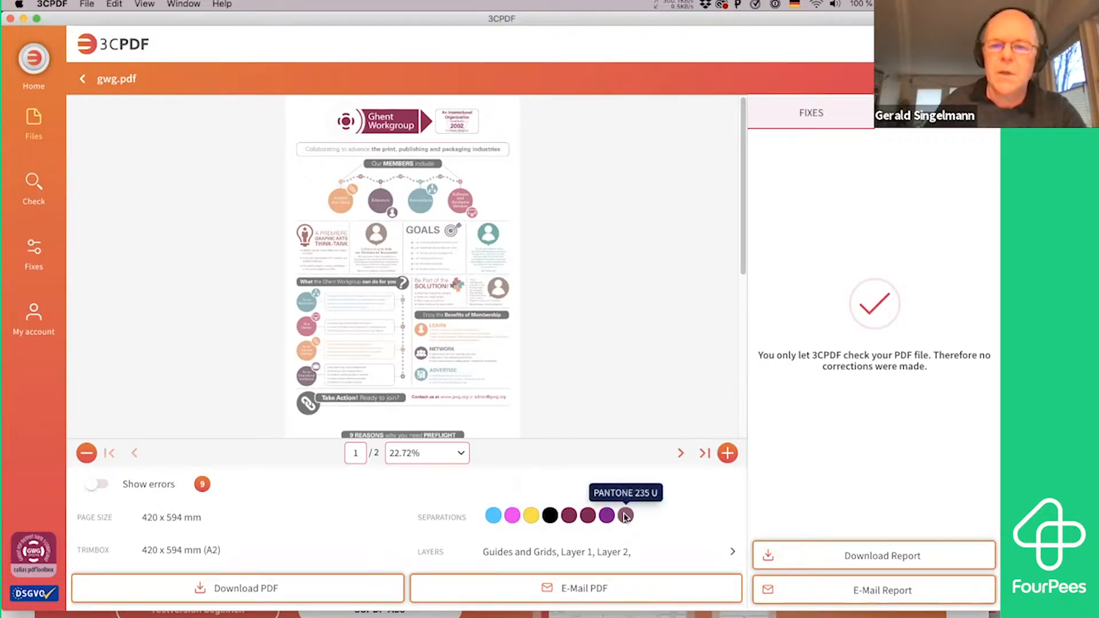
click(732, 554)
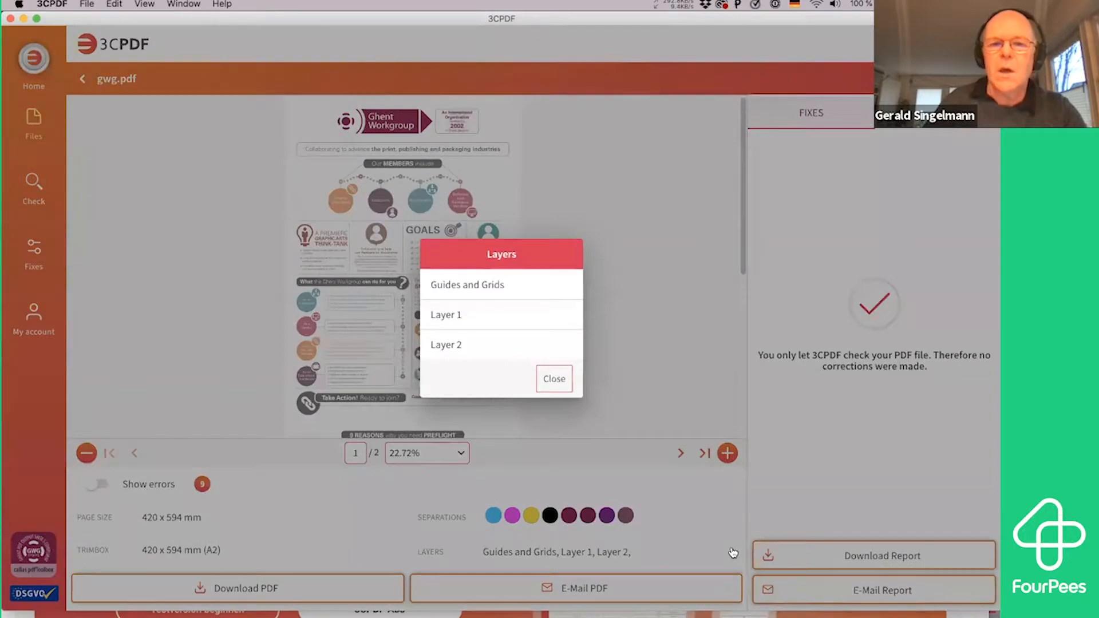
click(554, 380)
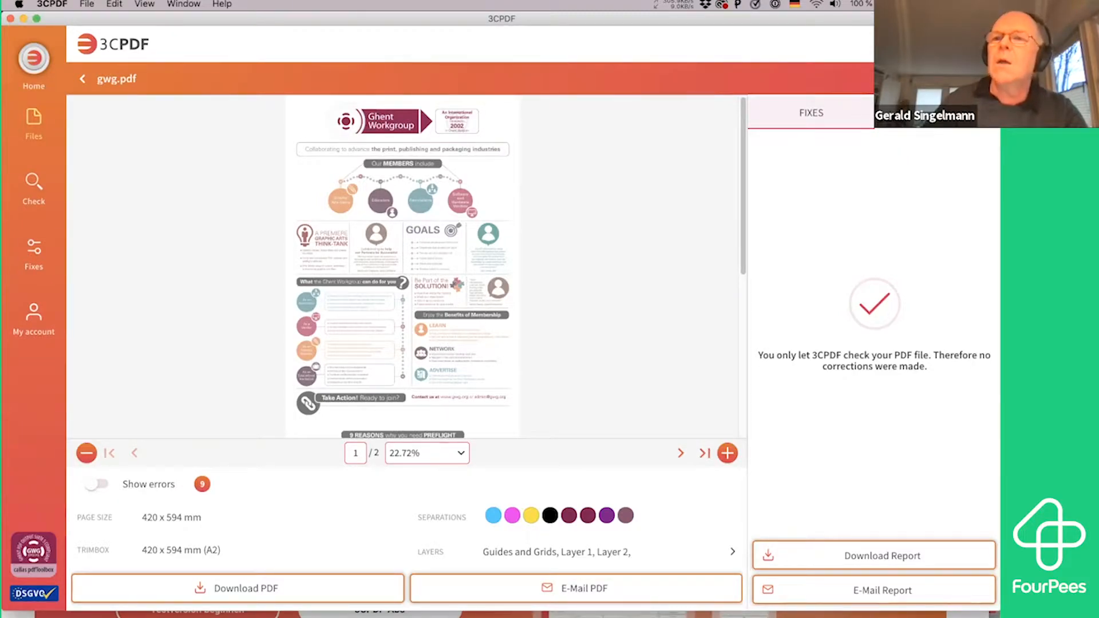
Review the errors reported for gwg.pdf and read the further information on the white overprinting text error
click(935, 113)
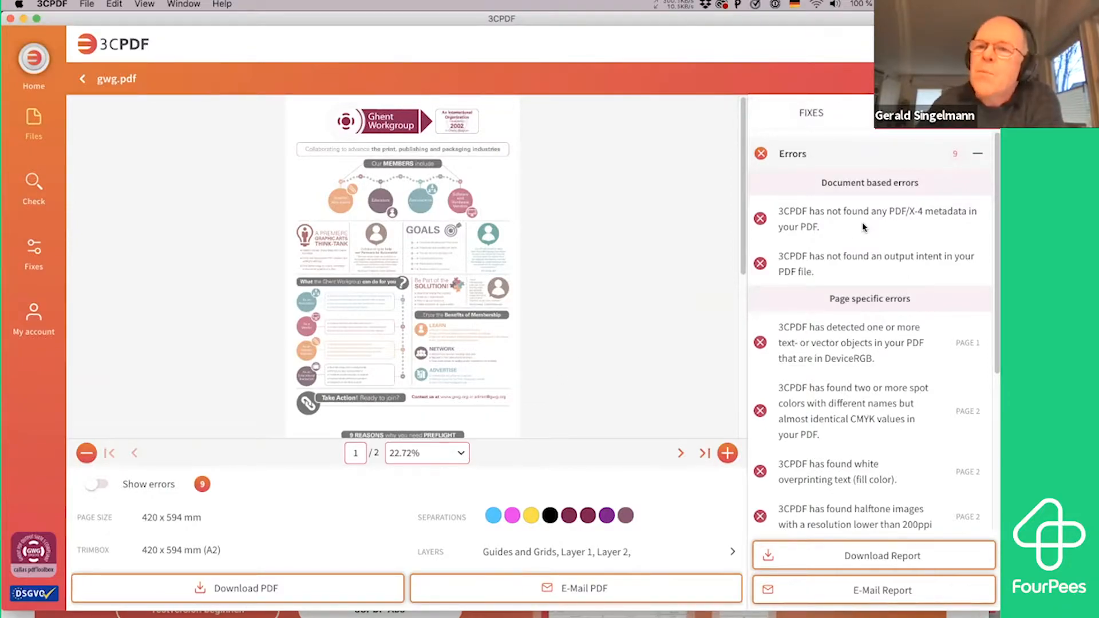
scroll(855, 273, down, 2)
scroll(855, 272, down, 5)
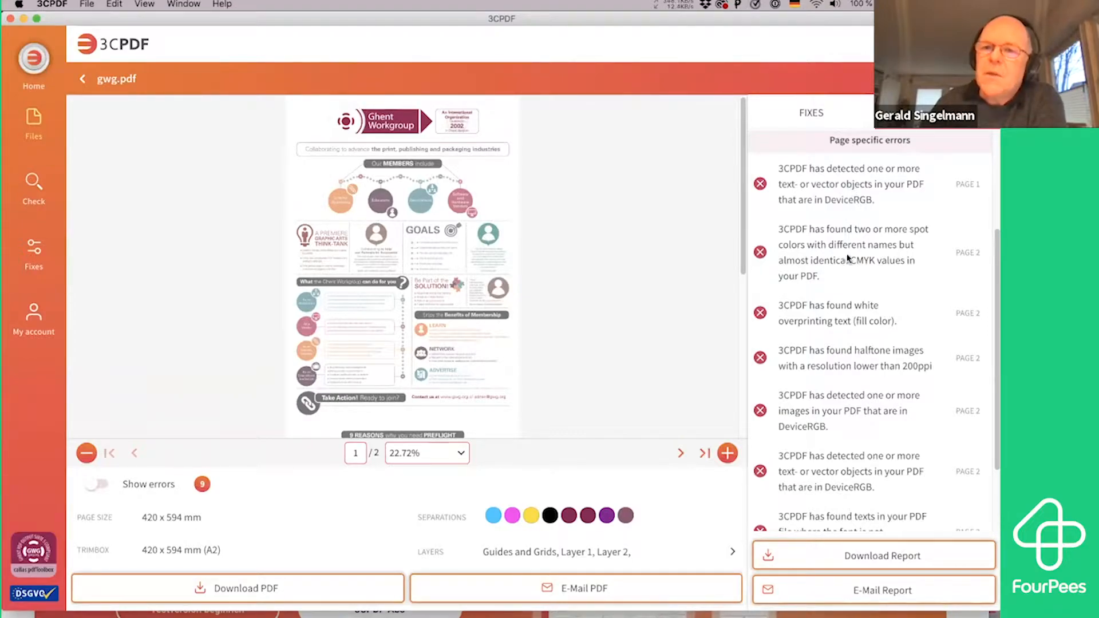
scroll(849, 320, down, 1)
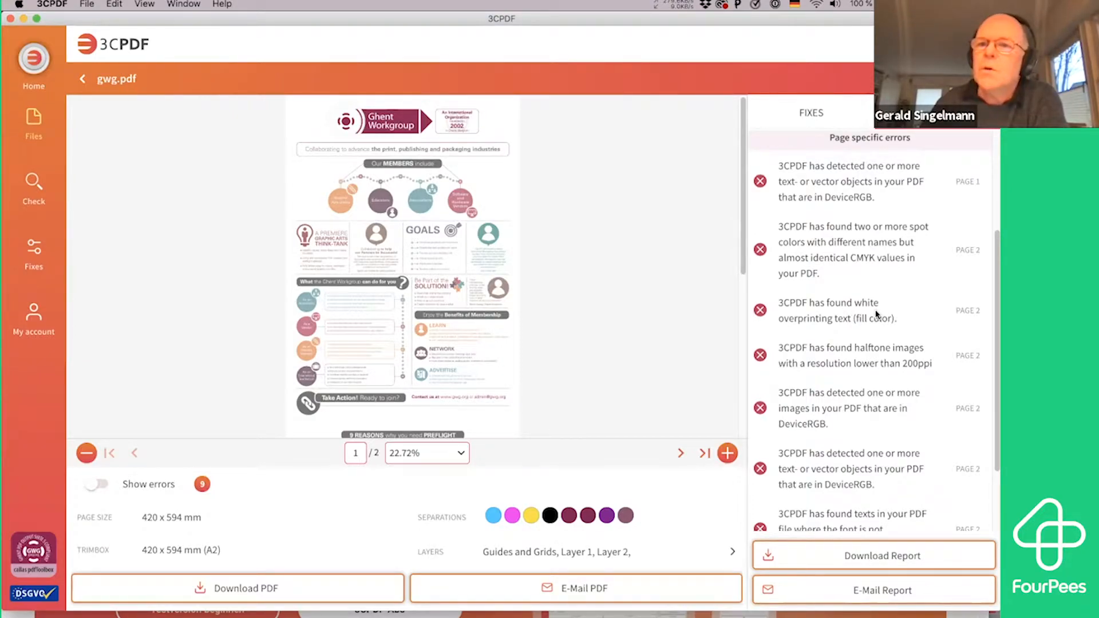
click(846, 314)
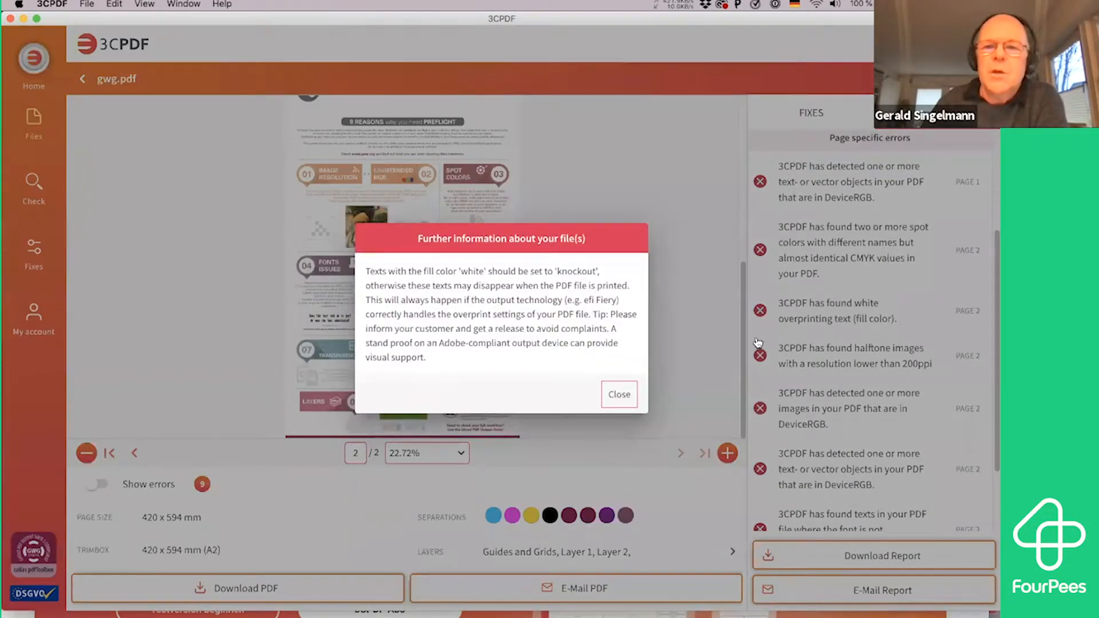
click(617, 395)
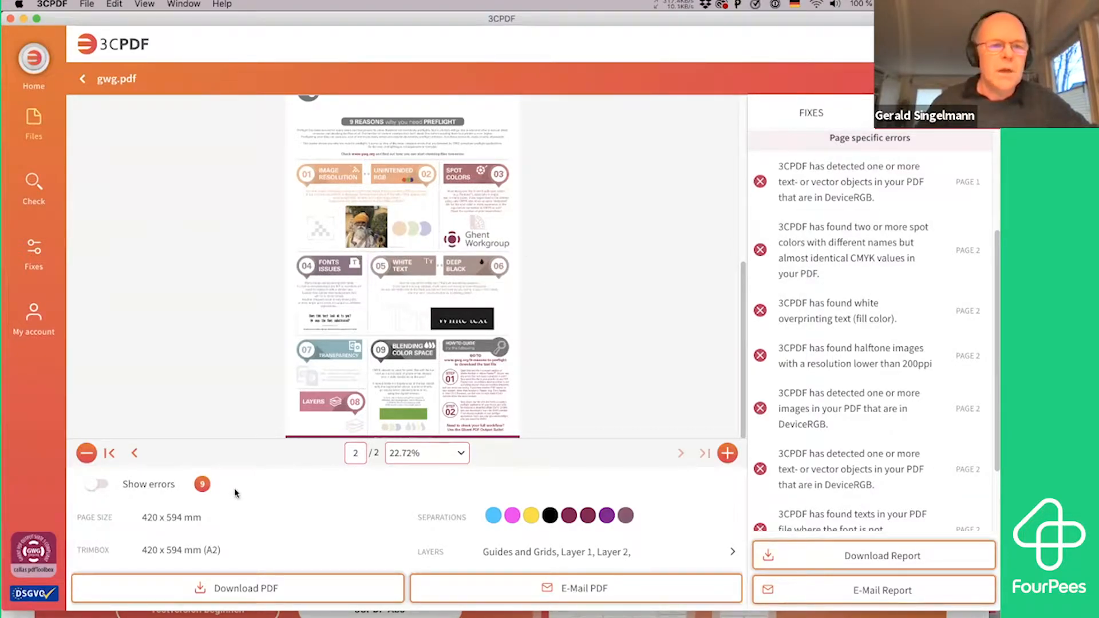
Turn on error display in the page preview and read the note on the Ghent Workgroup logo on page 2
click(92, 485)
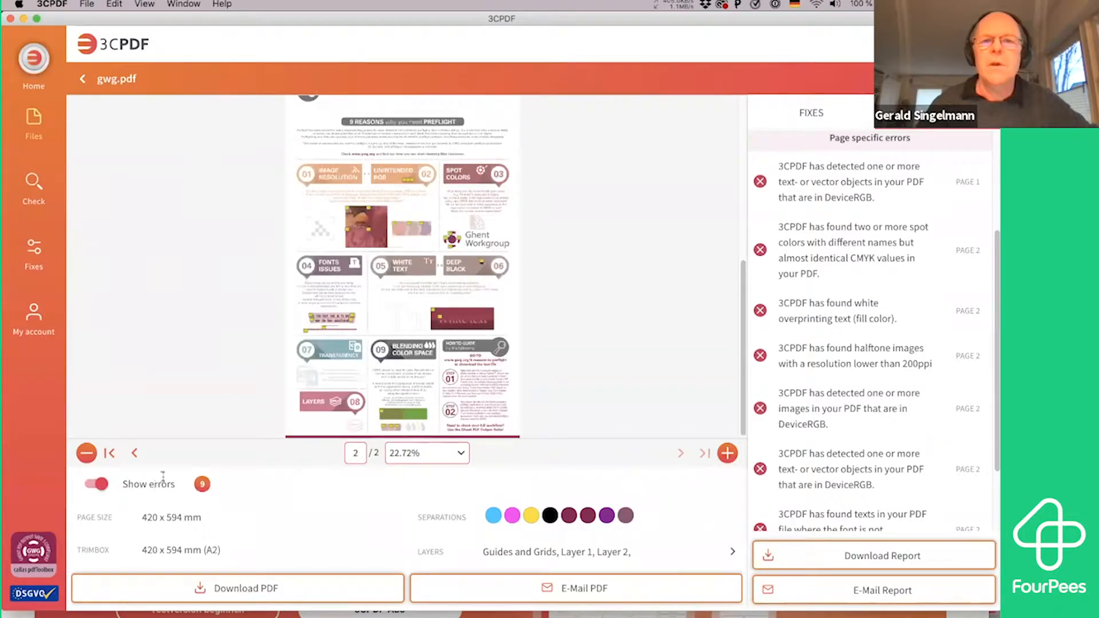
click(728, 453)
click(727, 453)
click(728, 453)
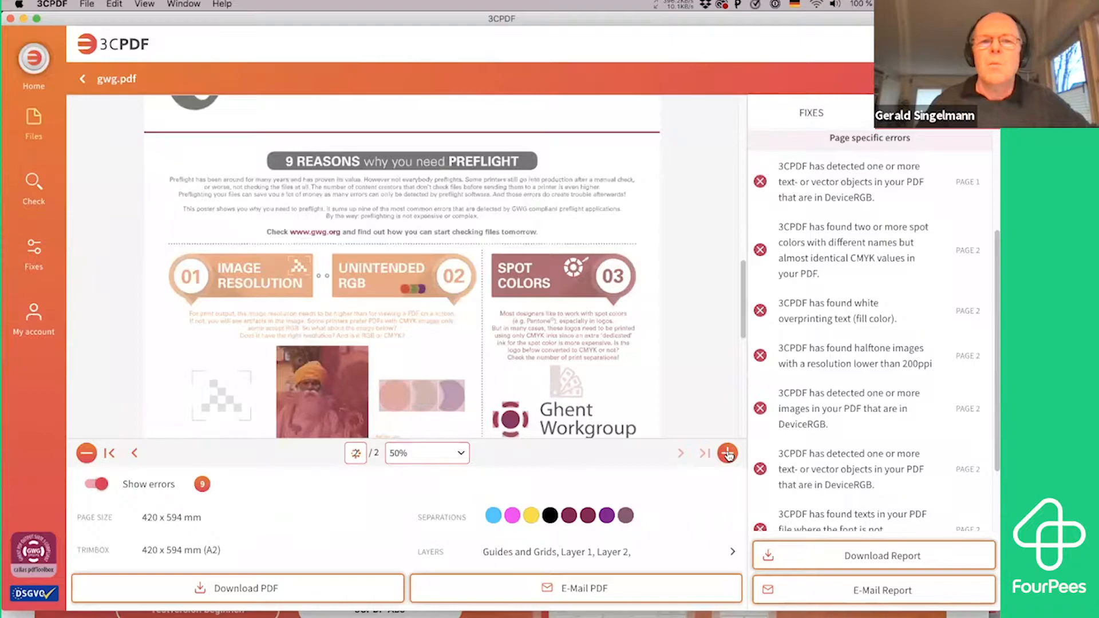
scroll(694, 342, down, 5)
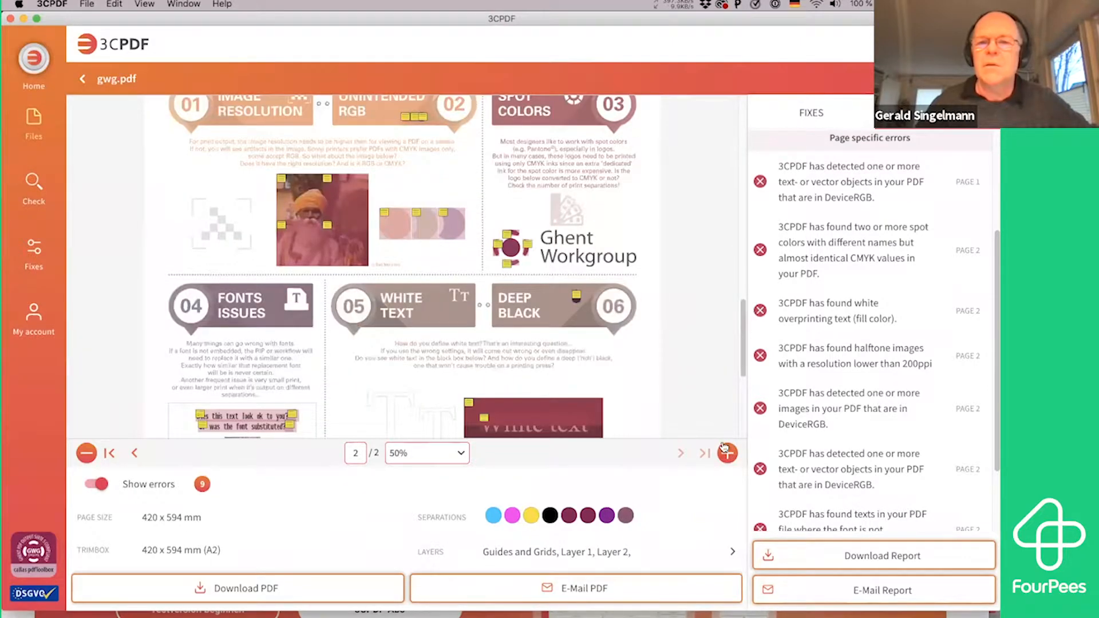
click(728, 453)
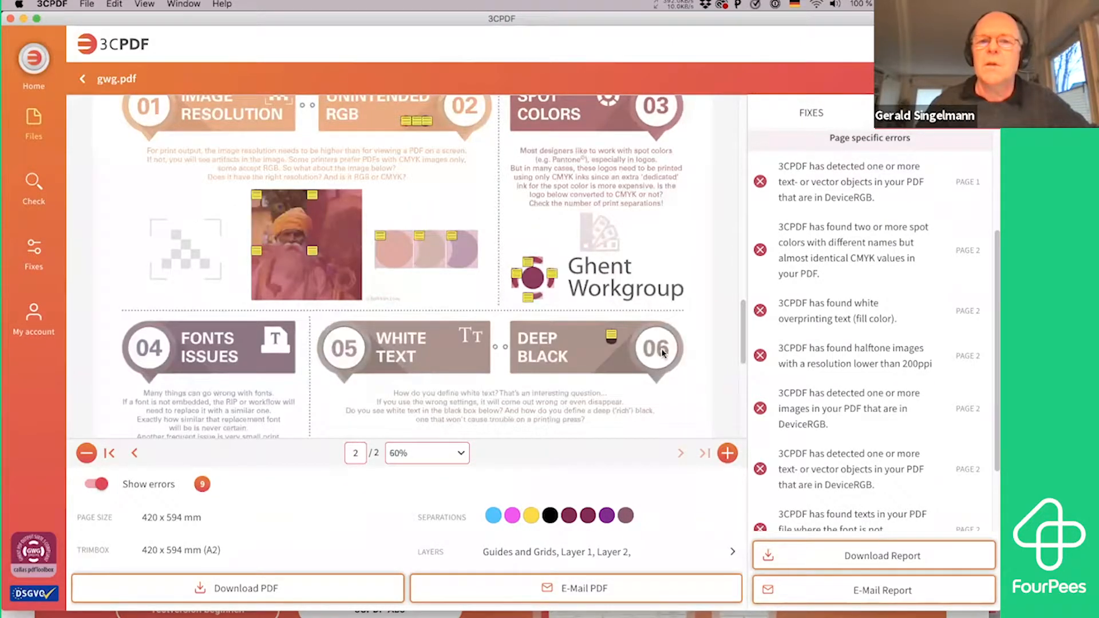
mouse_move(519, 278)
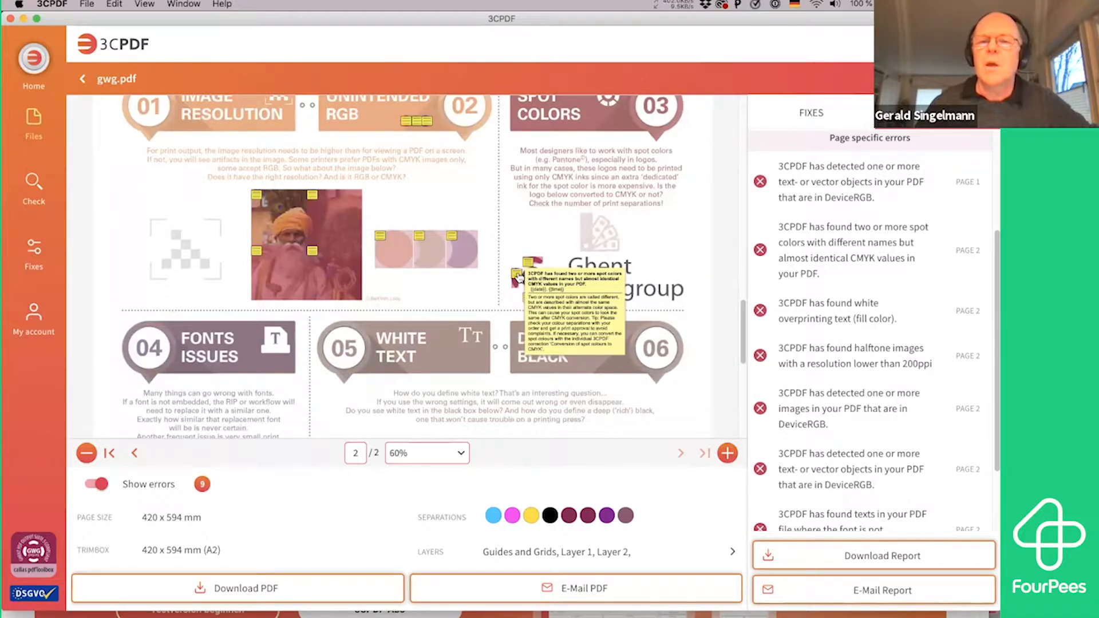
Examine the error notes on the three colored circles and the portrait photo on page 2
click(727, 453)
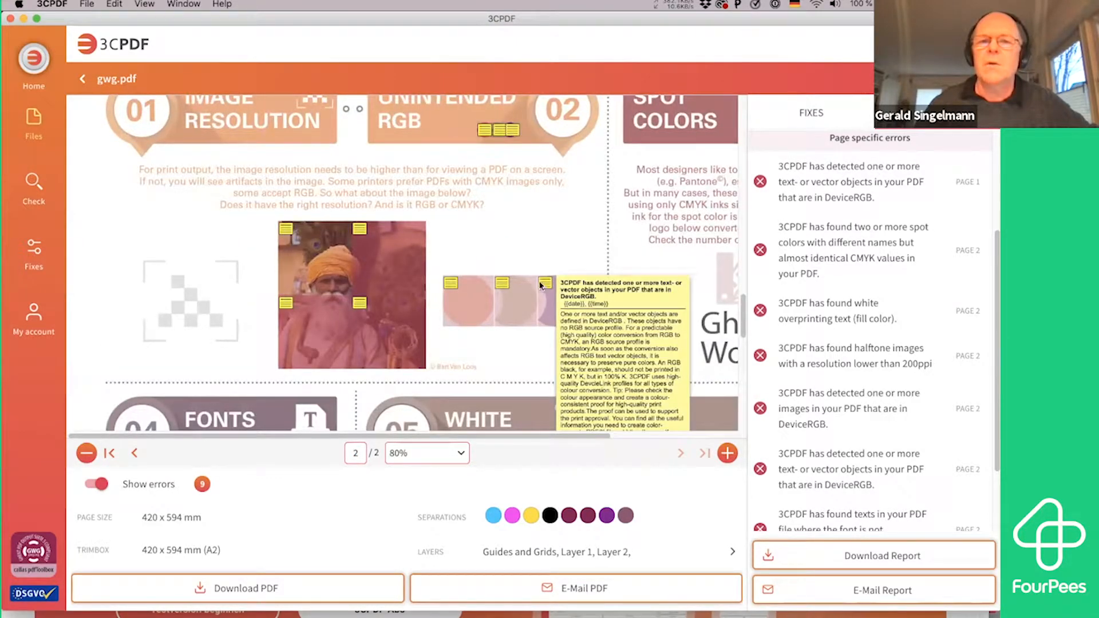
mouse_move(450, 282)
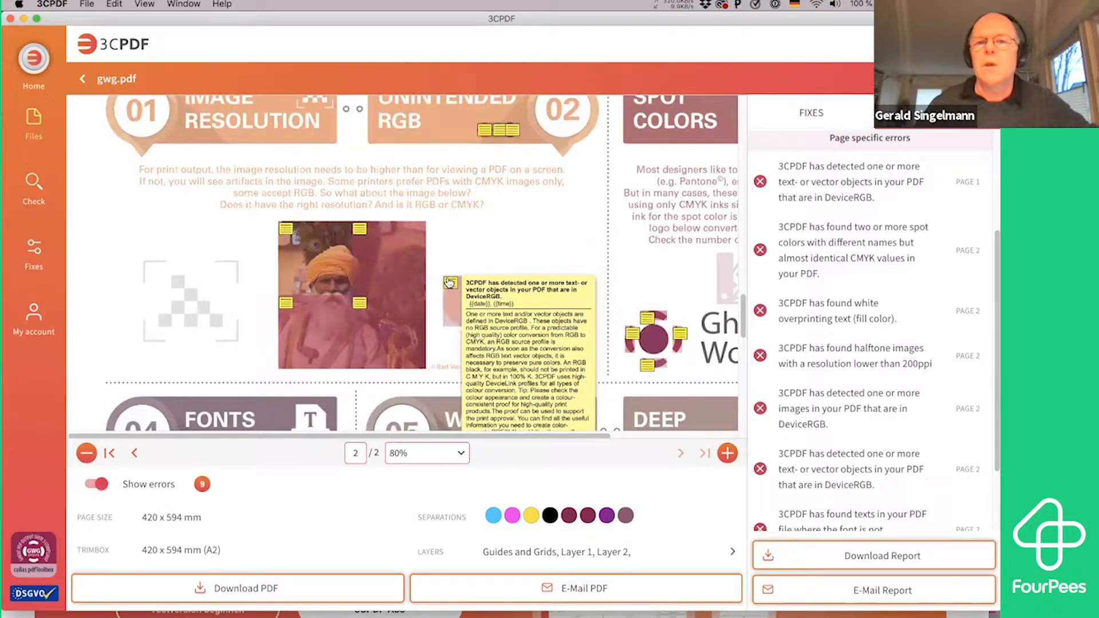
mouse_move(358, 303)
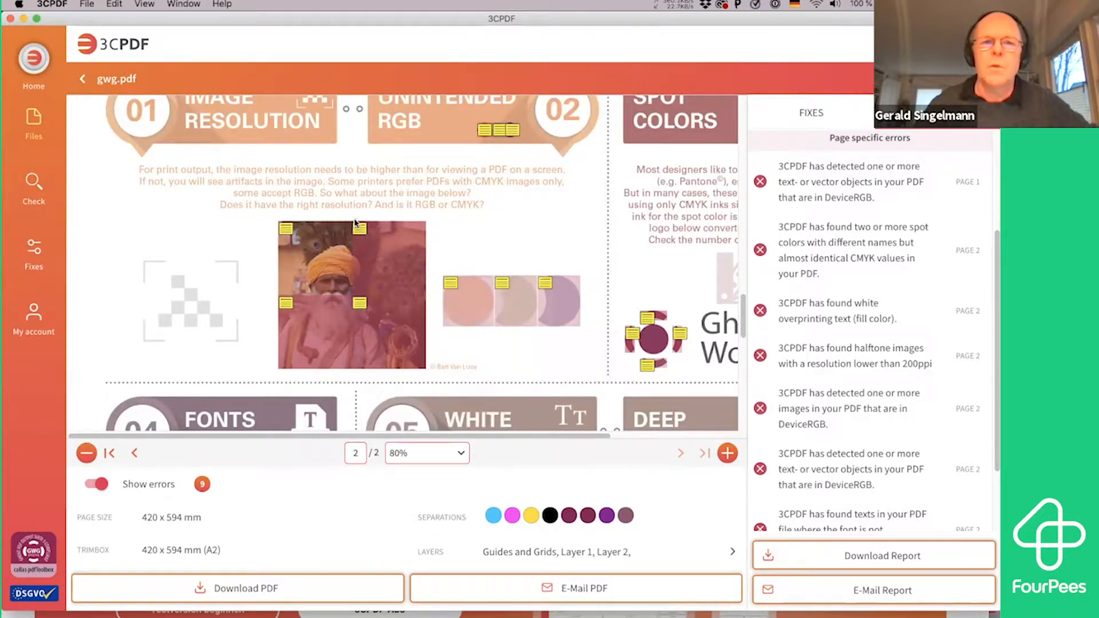
click(287, 227)
click(601, 235)
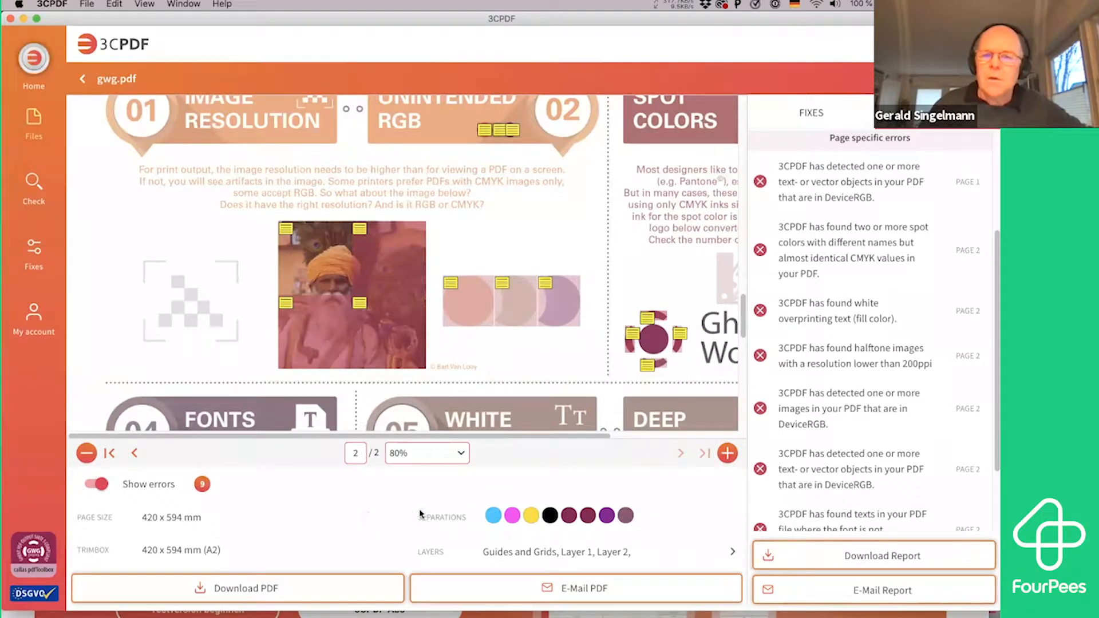
Preview the PDF check report for gwg.pdf, and look through the form for e-mailing it without sending
click(874, 559)
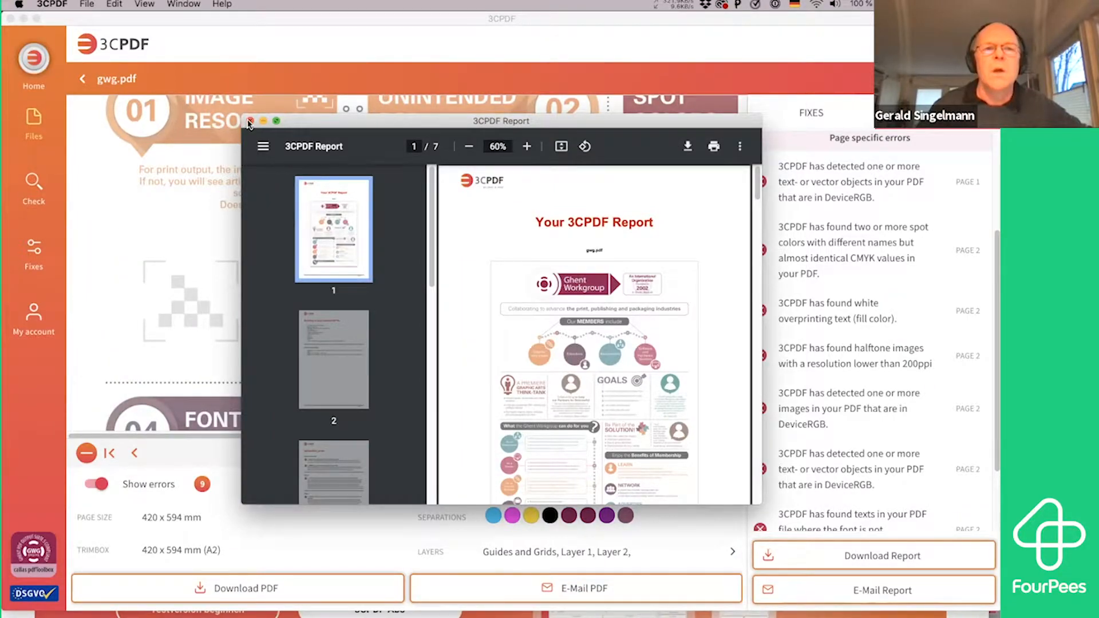
click(250, 121)
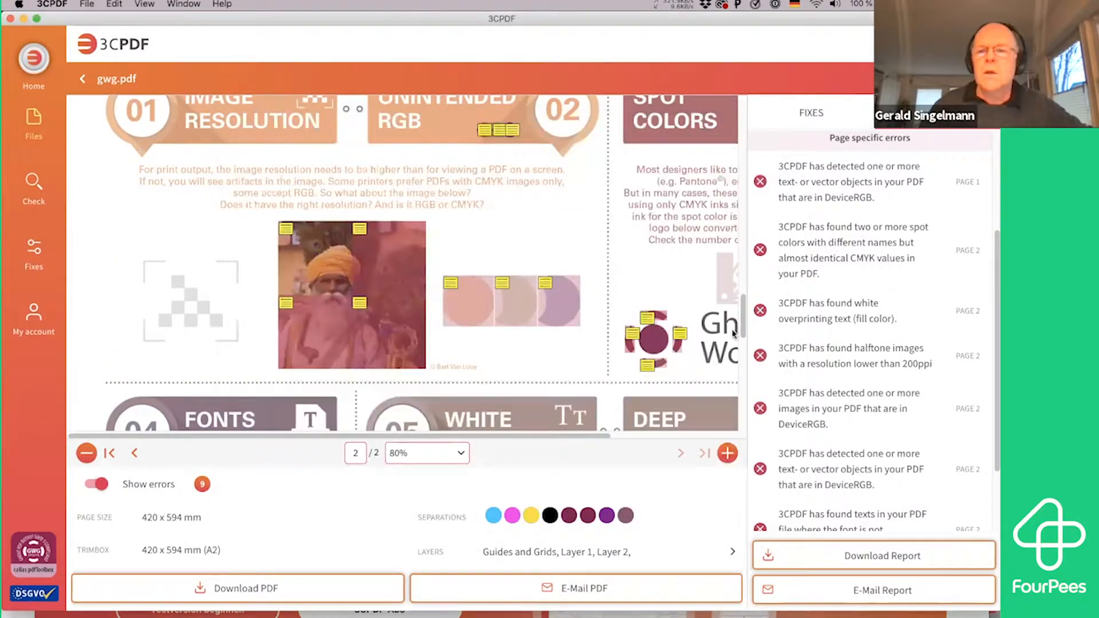
click(882, 591)
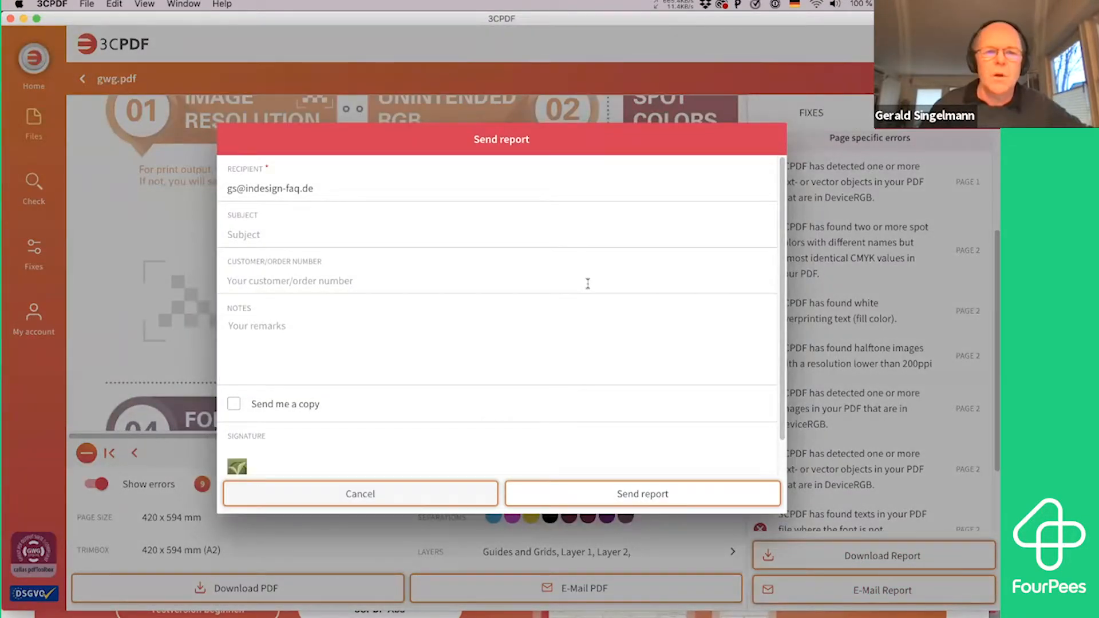
scroll(589, 284, down, 3)
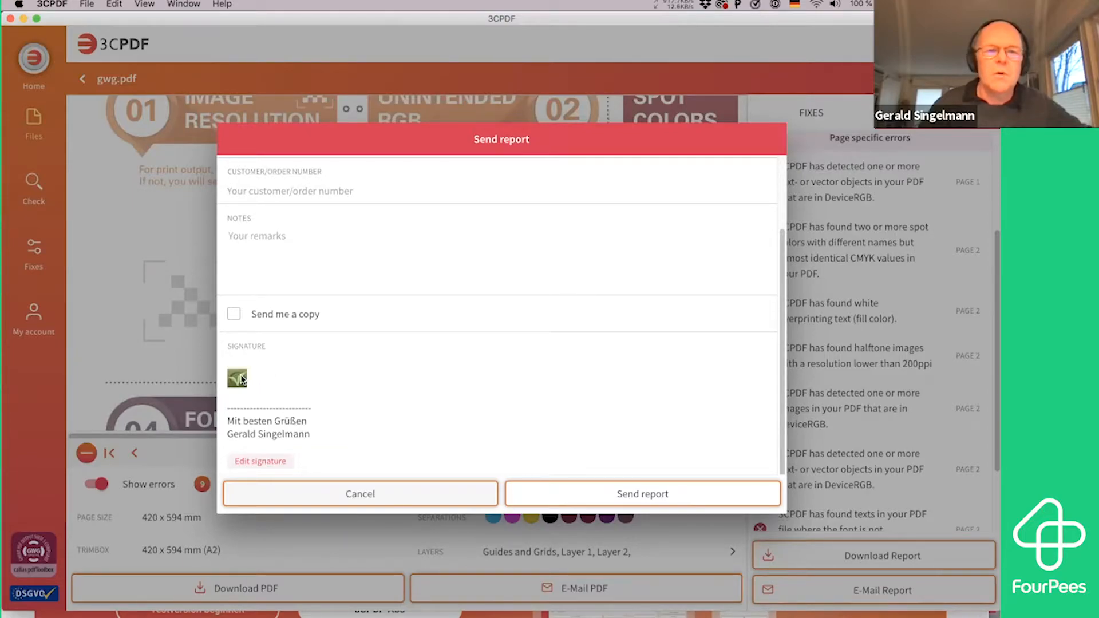
scroll(343, 250, up, 3)
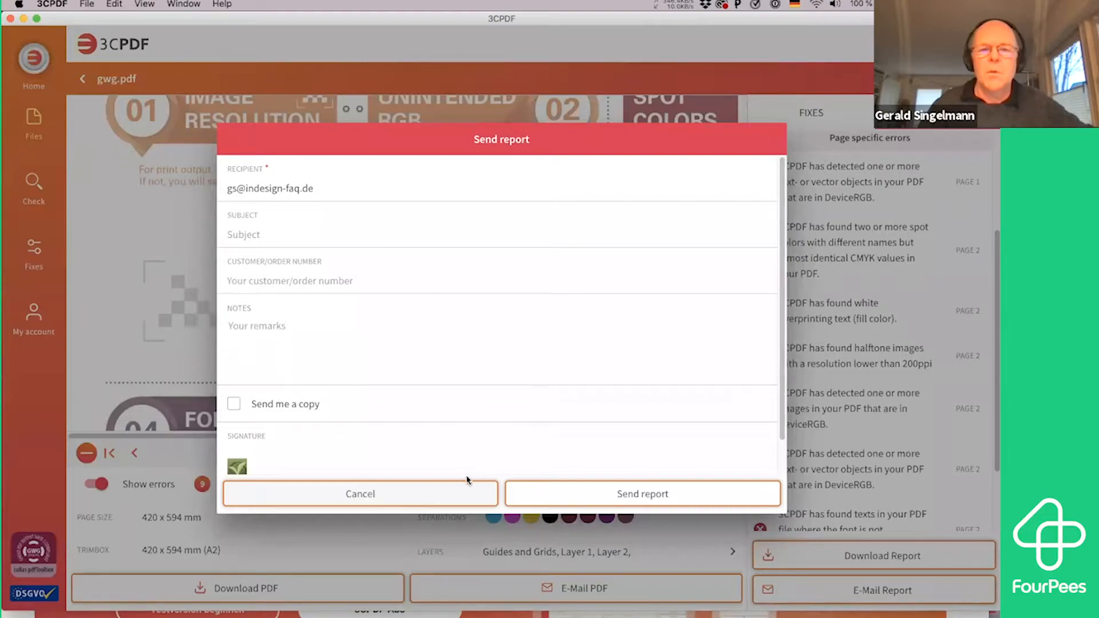
click(460, 496)
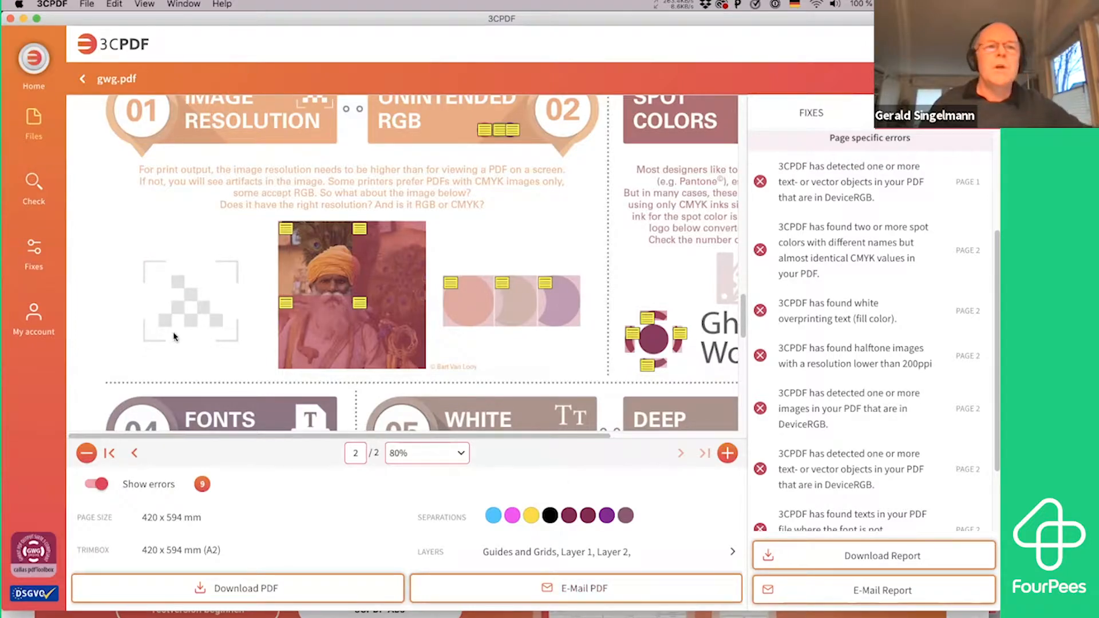
Return to the uploaded files list, then look through the subscription, settings, personal and invoice sections of the account page
click(38, 118)
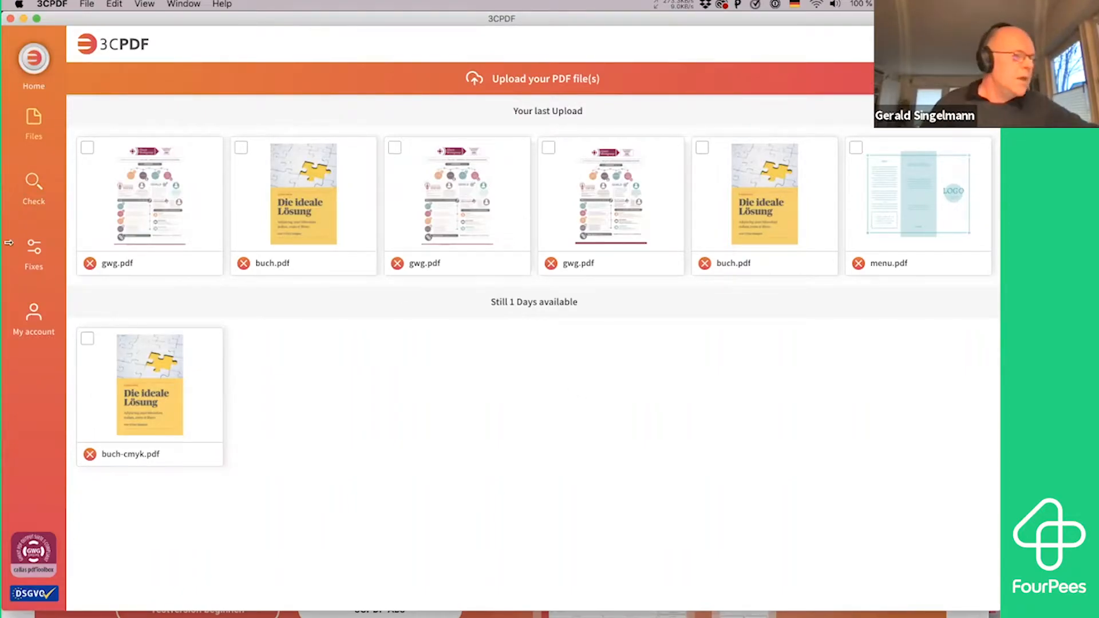
click(42, 324)
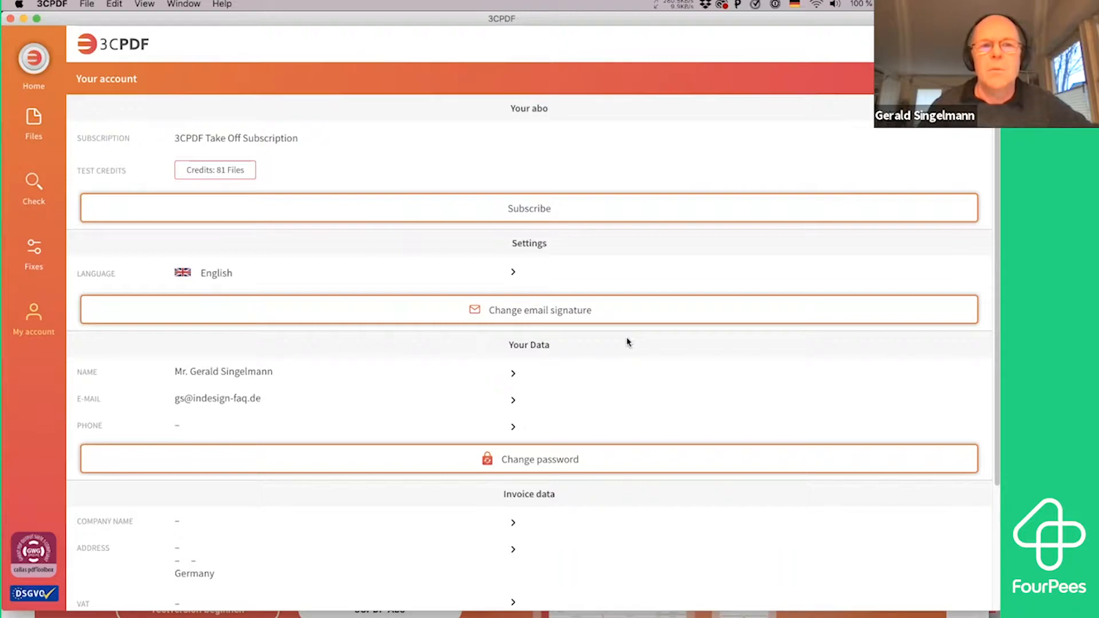
scroll(628, 342, down, 5)
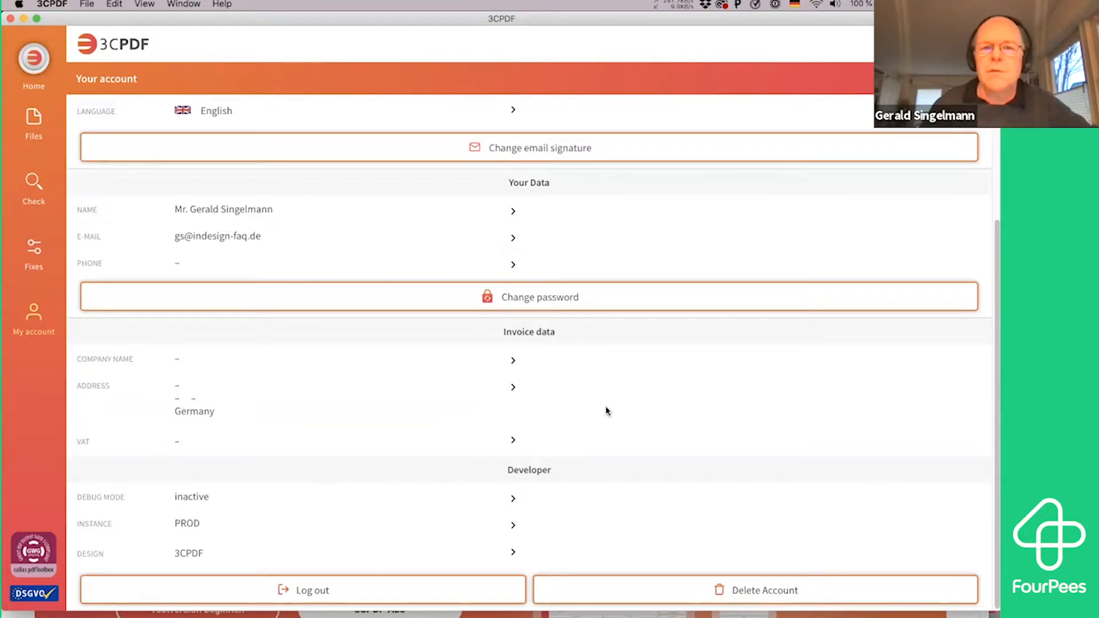
scroll(607, 411, up, 3)
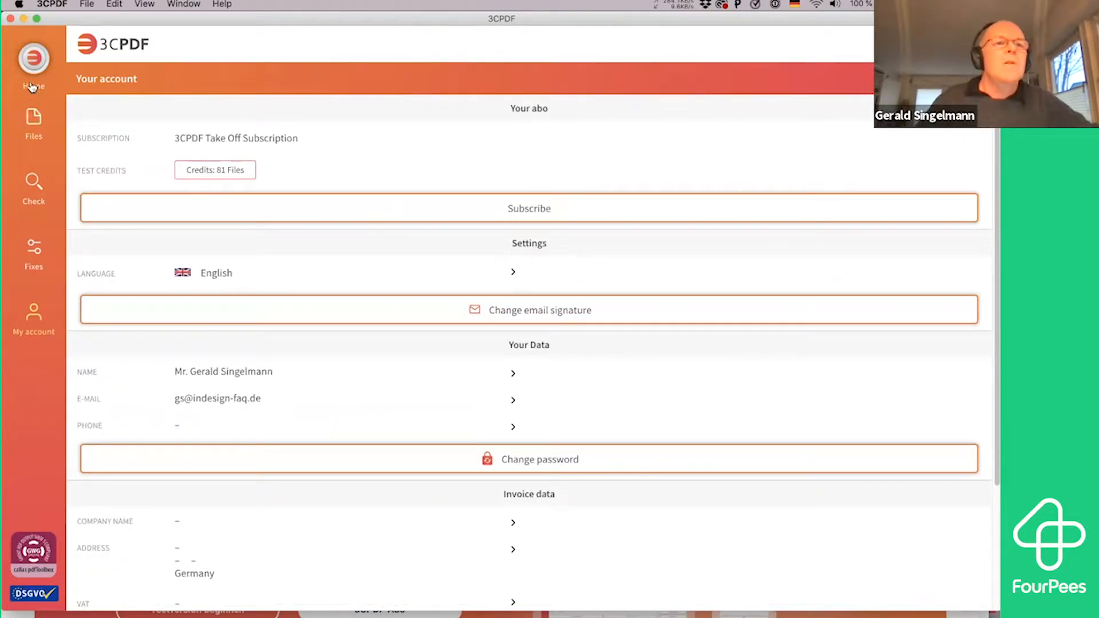
Return to the home page and look through the news, user guide, social network and terms sections
click(31, 61)
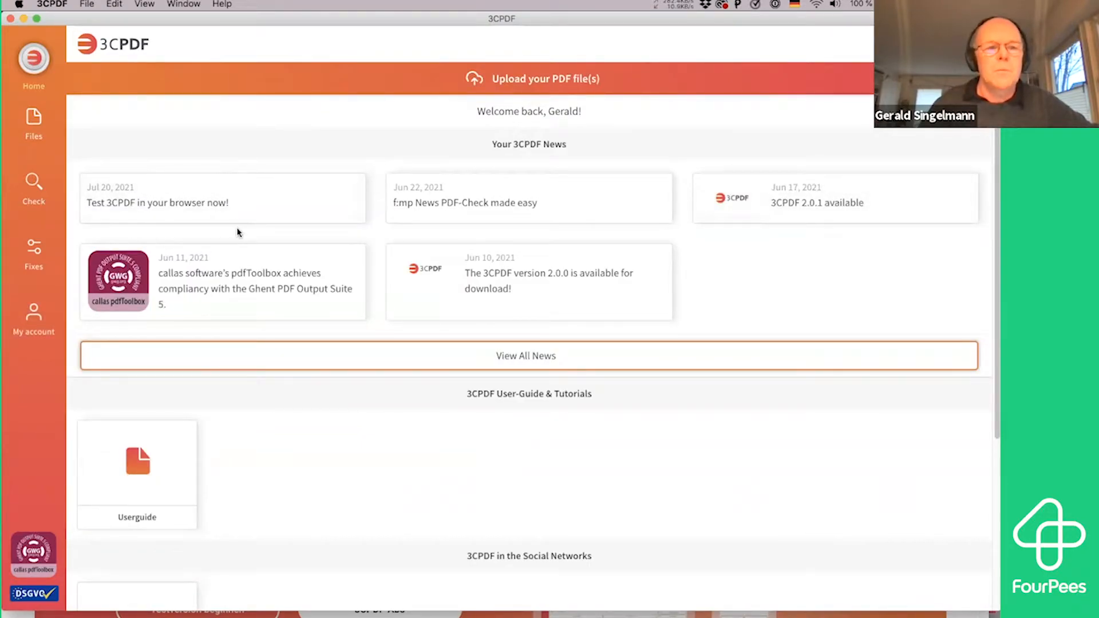
scroll(437, 446, down, 5)
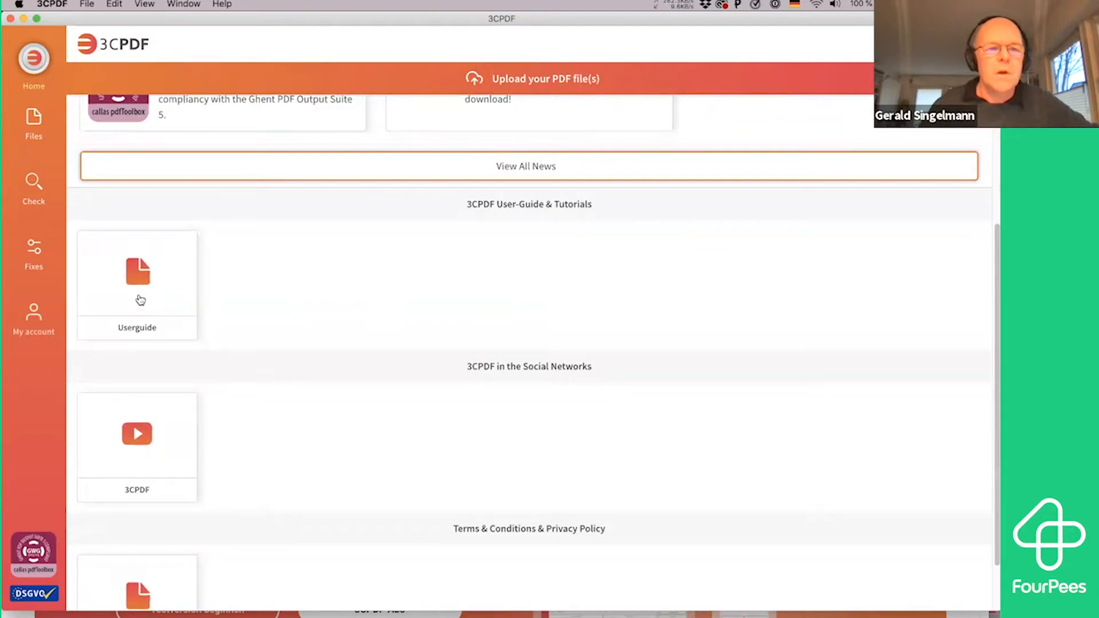
scroll(324, 427, down, 1)
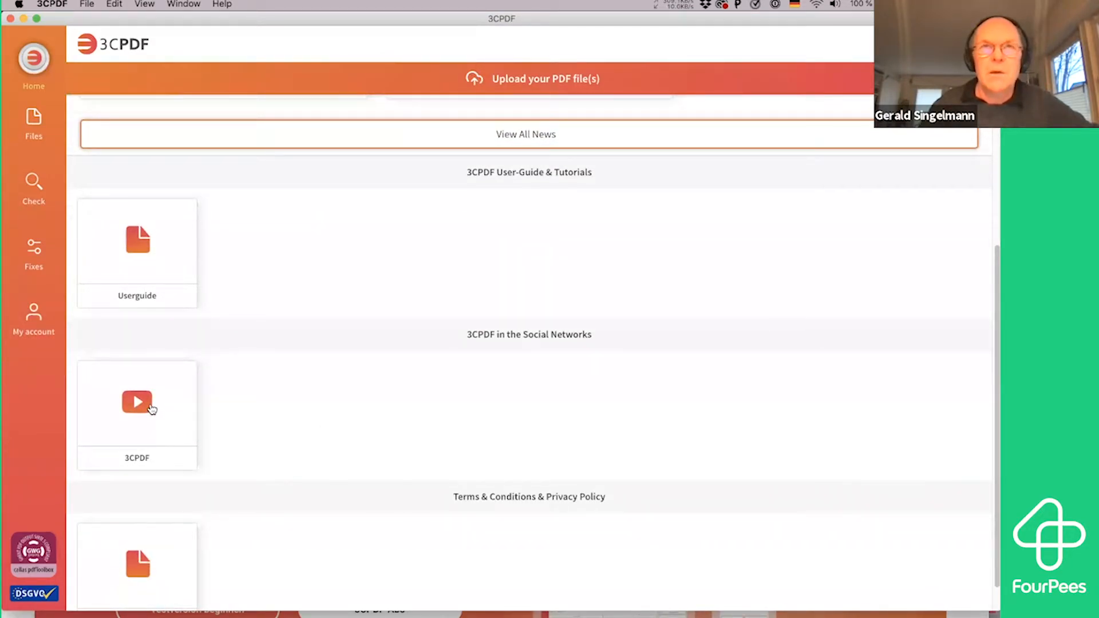
scroll(272, 405, down, 1)
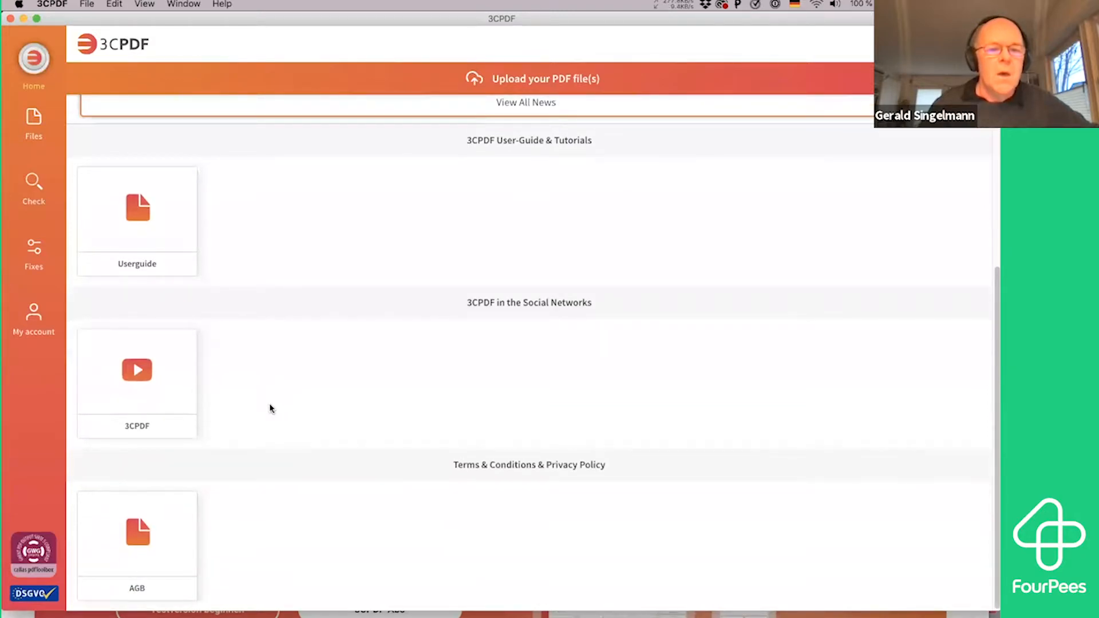
scroll(410, 384, up, 8)
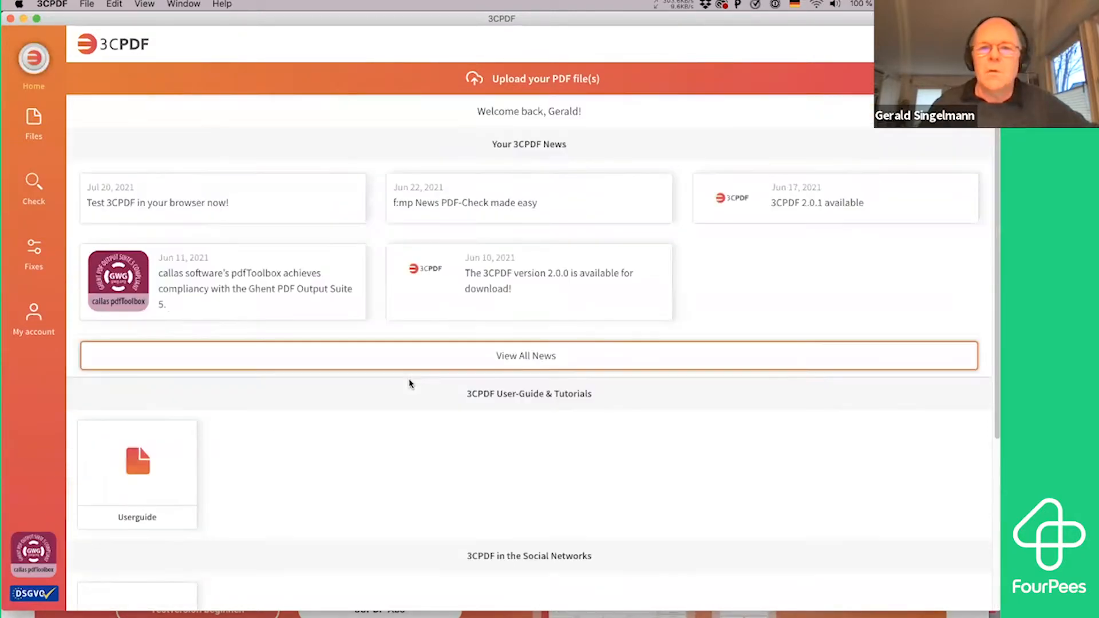
Copy the webapp.3cpdf.com address from the news item "Test 3CPDF in your browser now!" and open it in a new Brave tab
click(136, 205)
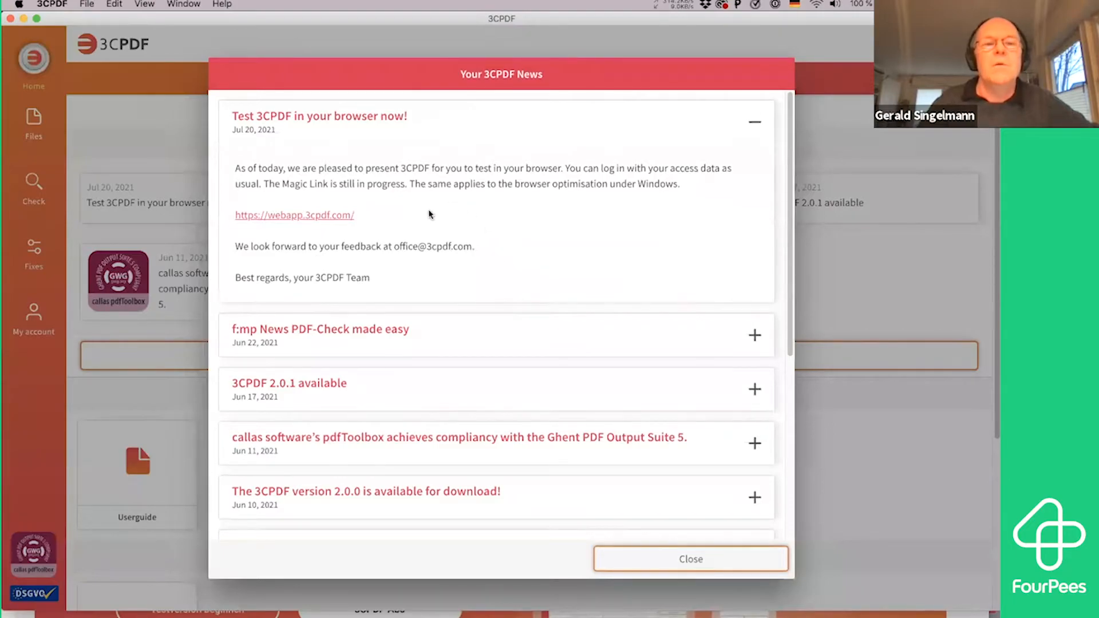
drag(367, 215, 221, 218)
key(super+c)
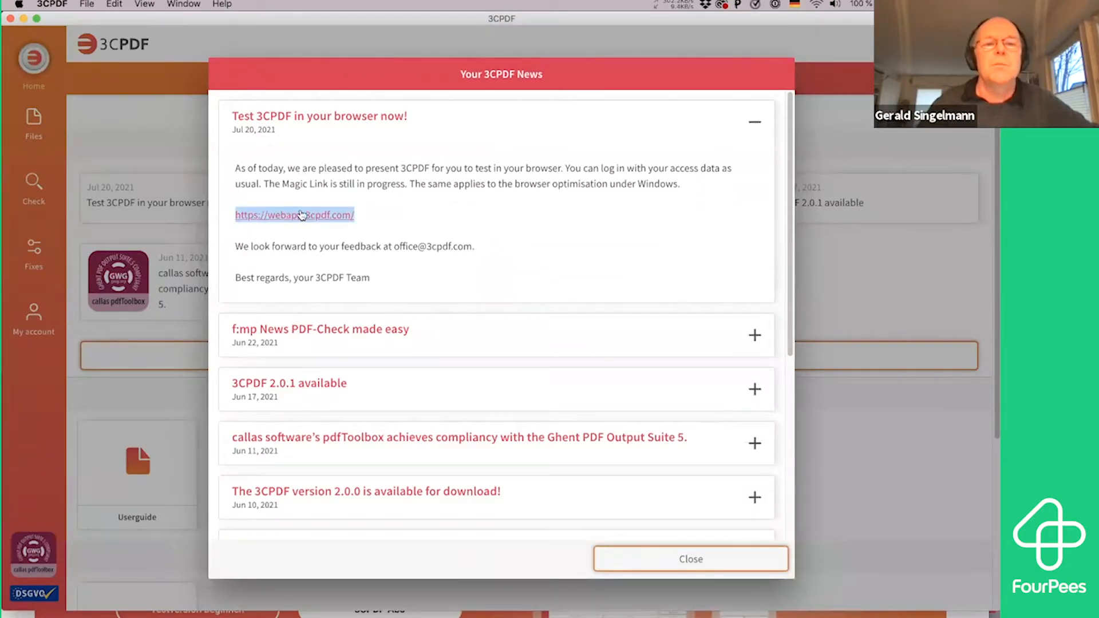
key(super+Tab)
key(super+Tab)
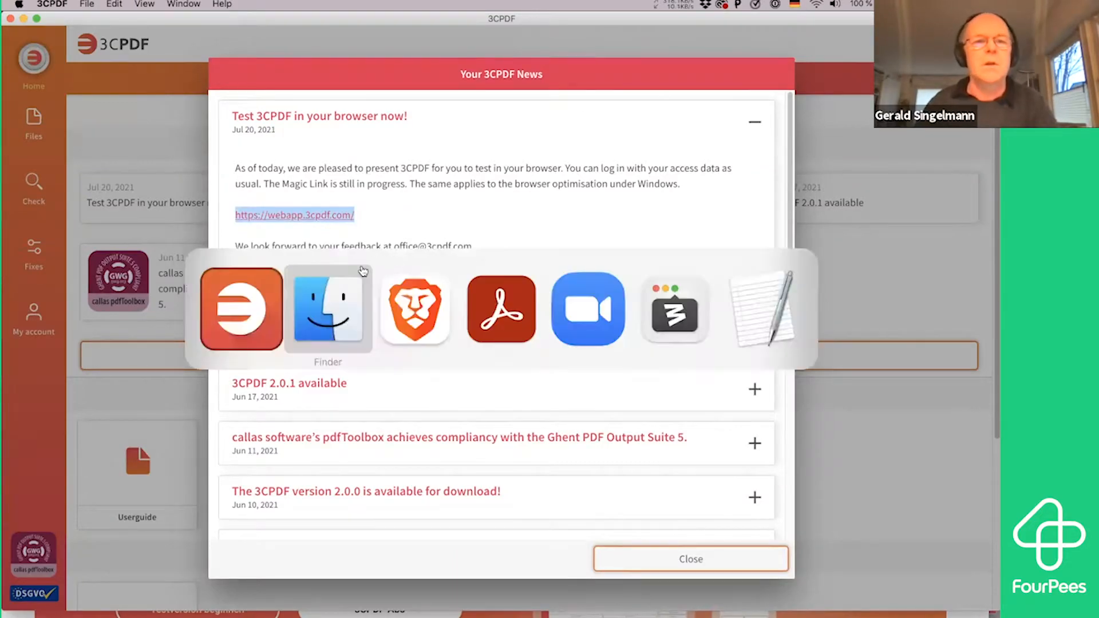
key(super+t)
key(super+v)
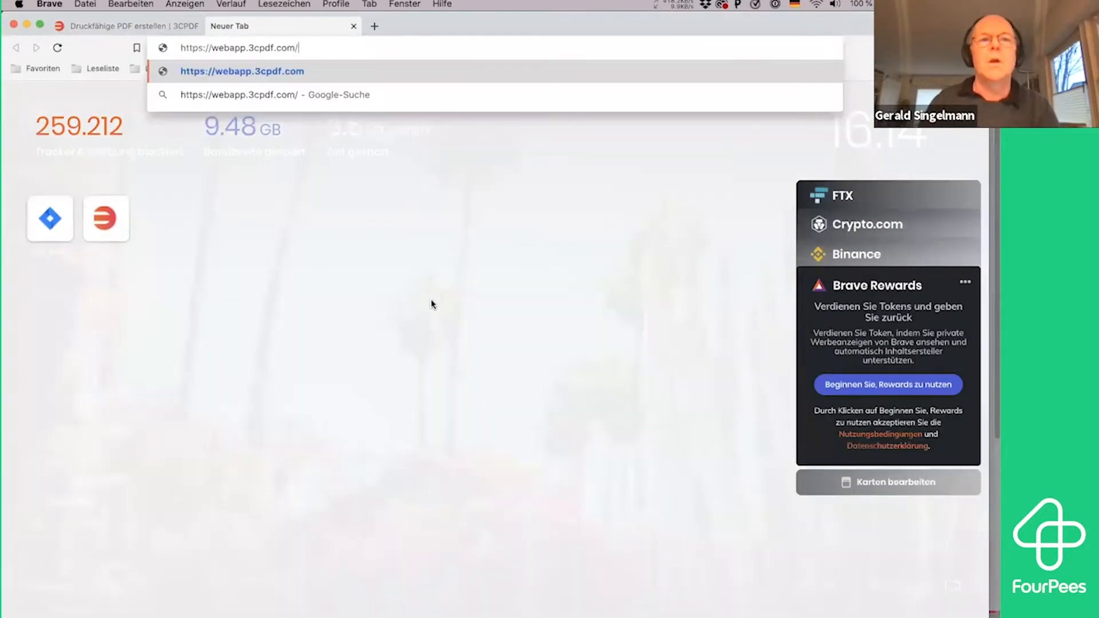
key(Return)
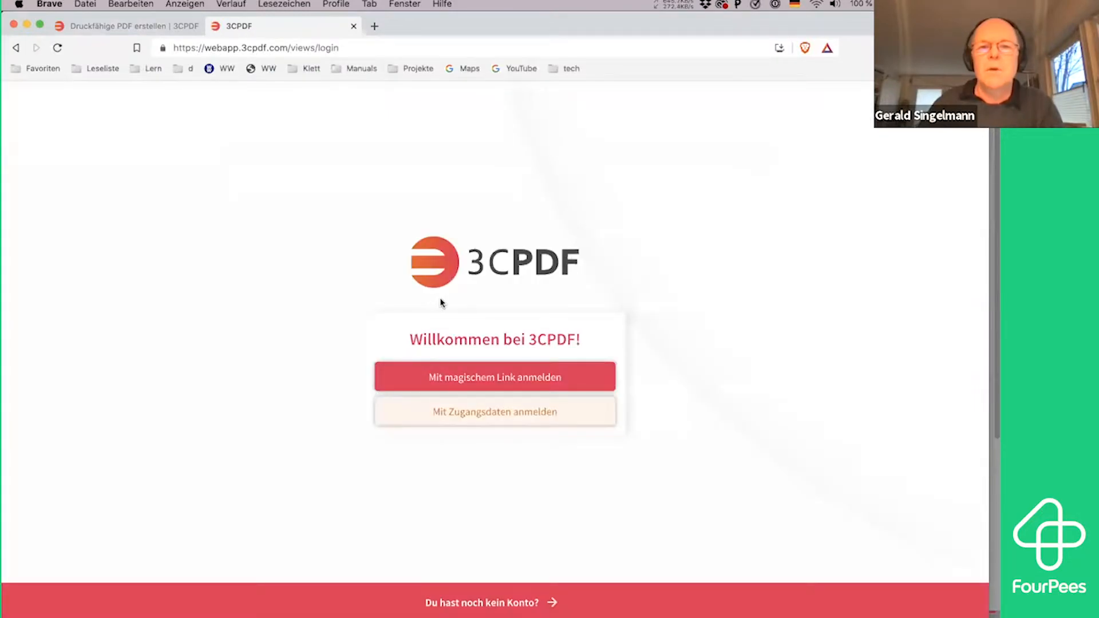
Log in to the web app with access data, filling in the account e-mail and account password
click(551, 420)
click(492, 372)
click(483, 398)
click(494, 474)
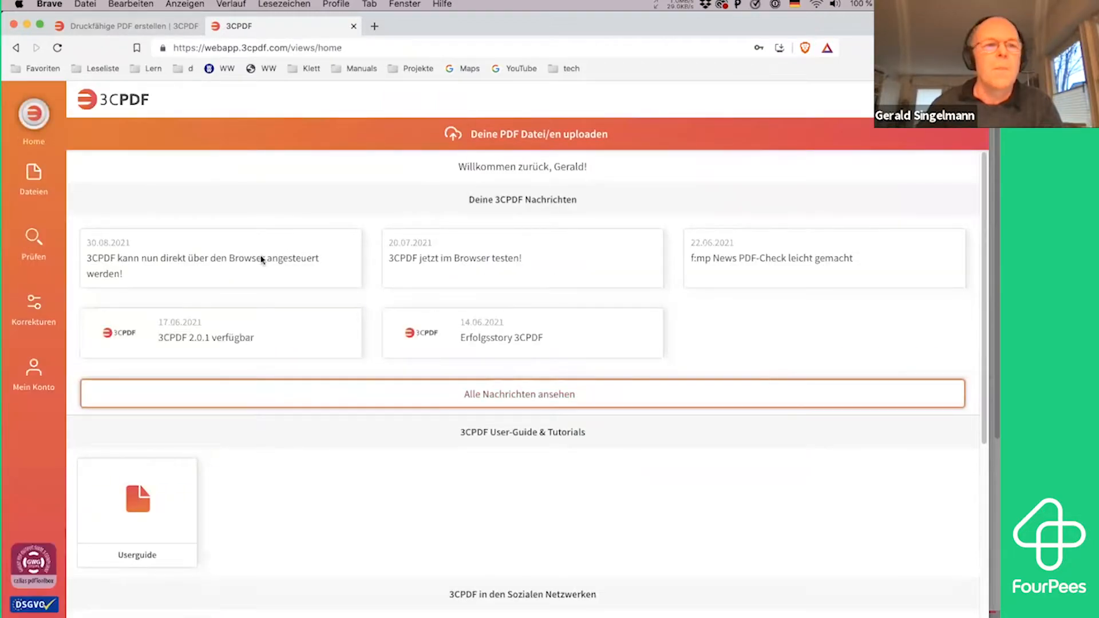
View the uploaded files in the web app, then switch back to the 3CPDF desktop app and close the news window
click(44, 190)
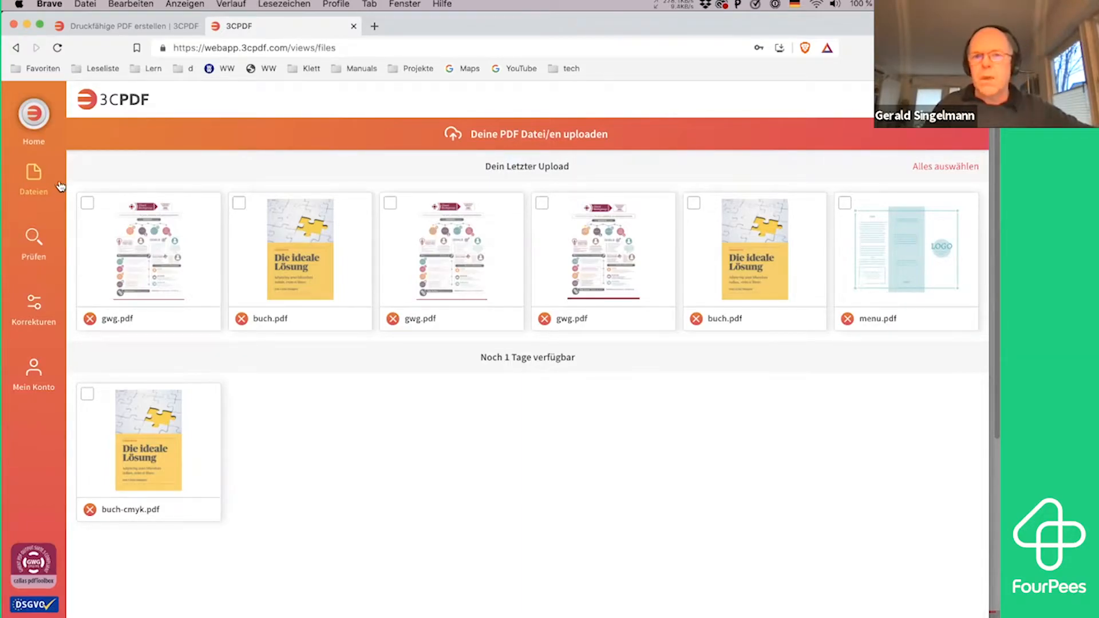
key(super+Tab)
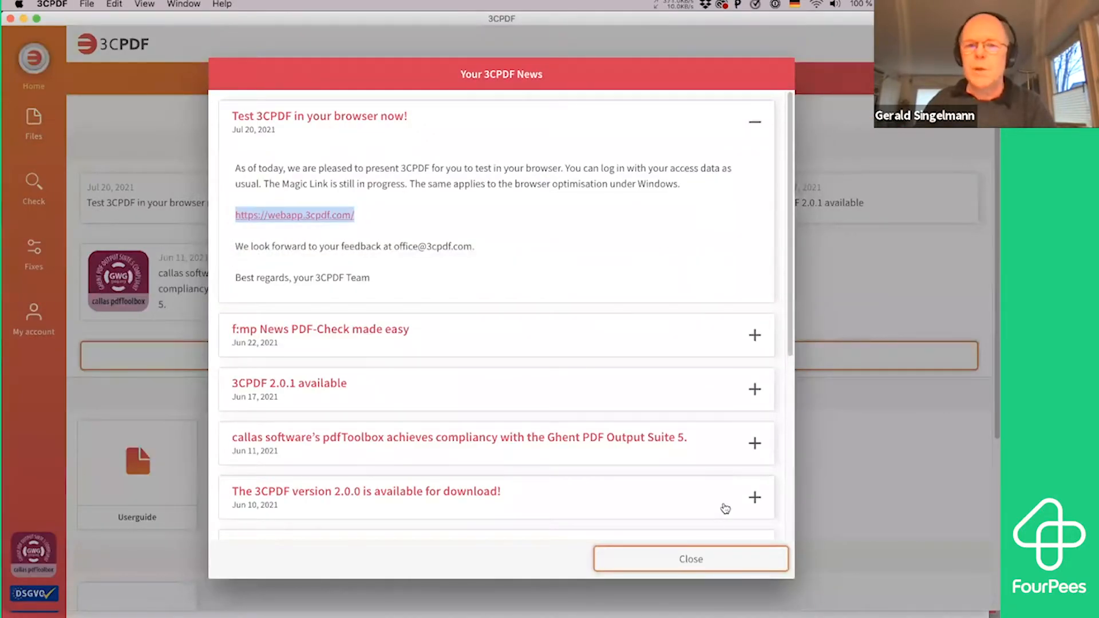
click(700, 558)
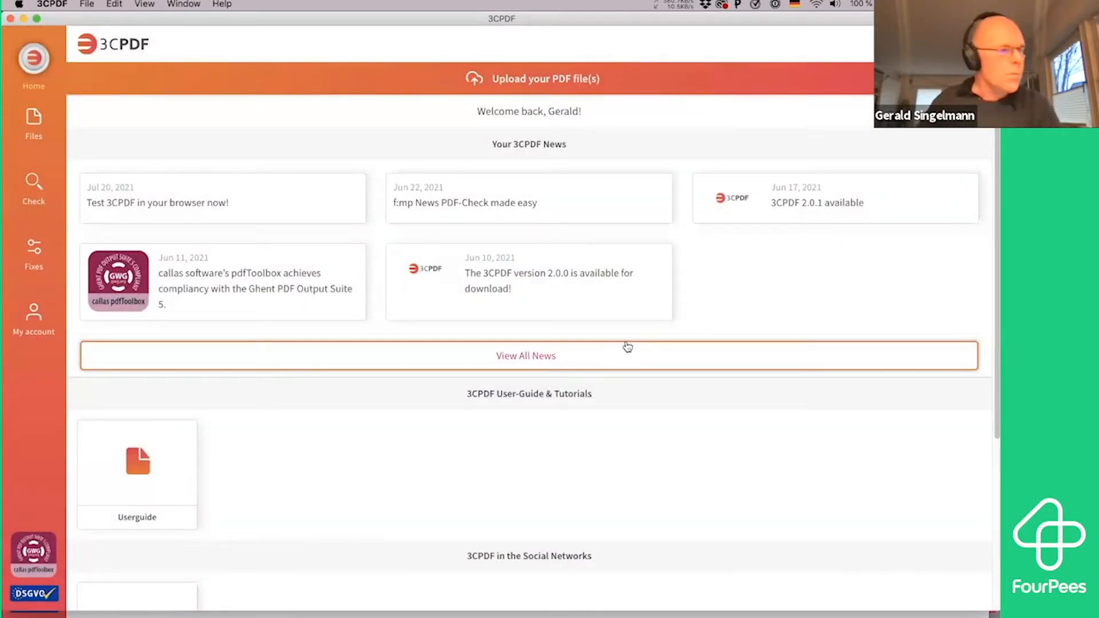
Open buch.pdf from the Finder samples folder in Acrobat, inspect the cover's separations with Output Preview, and close the file
key(super+Tab)
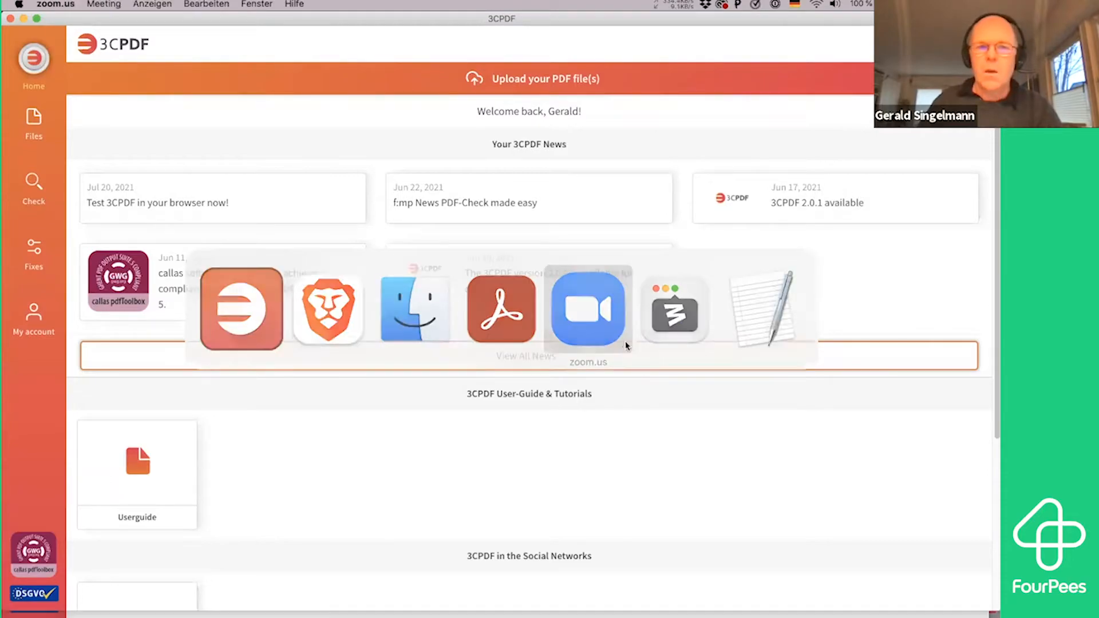
key(super+Tab)
click(486, 331)
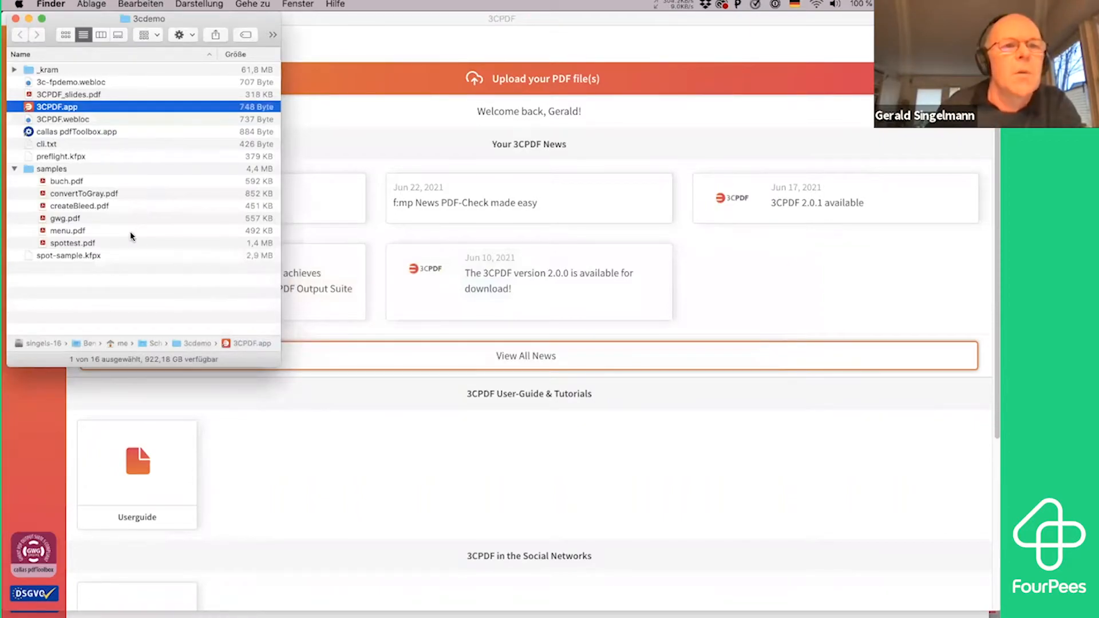
double_click(67, 182)
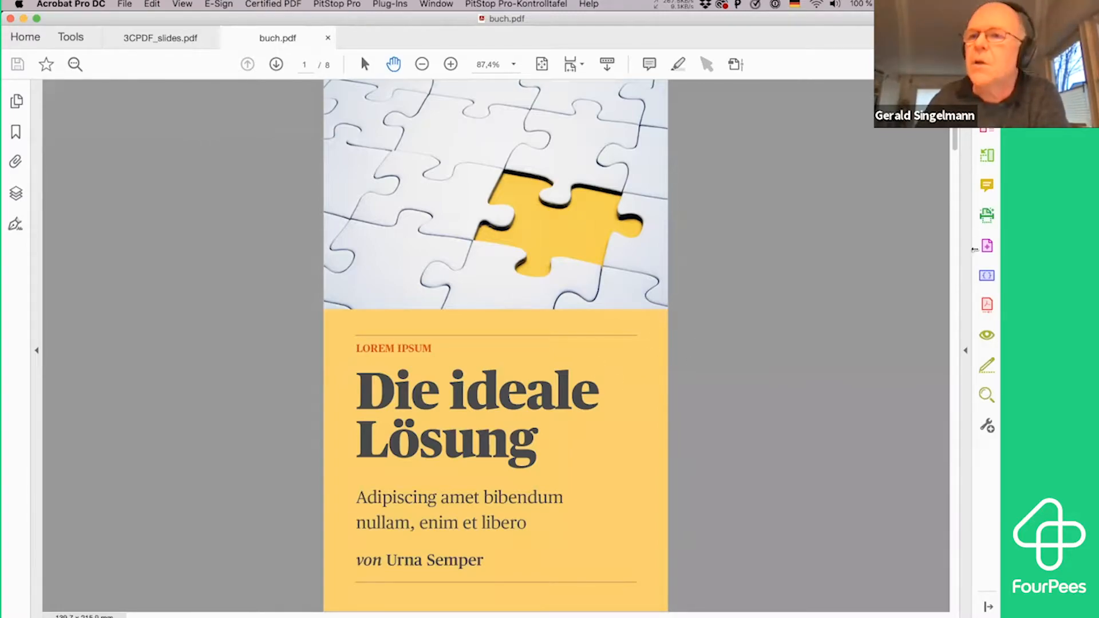
click(980, 245)
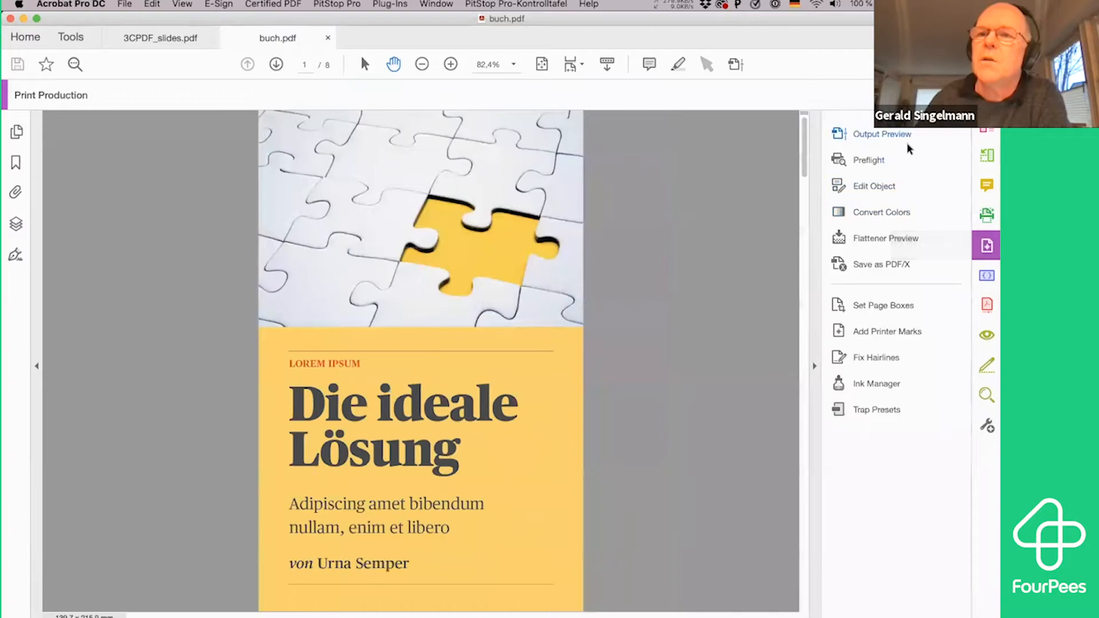
click(900, 142)
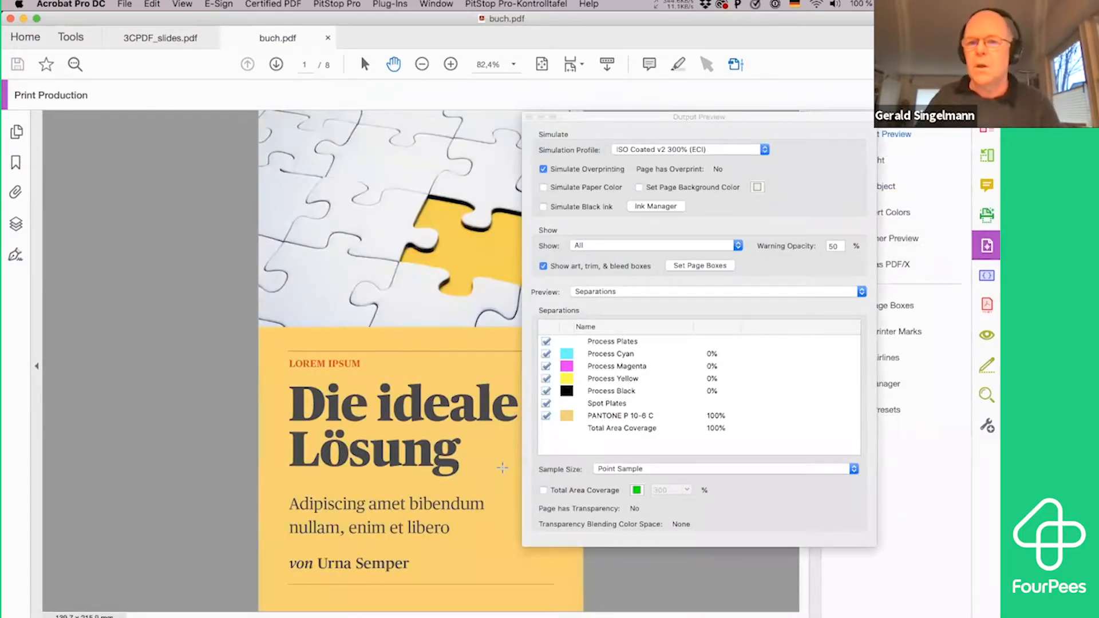
key(super+w)
Switch to 3CPDF, add buch.pdf from the samples folder to a new PDF check, and open its custom corrections
key(super+Tab)
key(super+Tab)
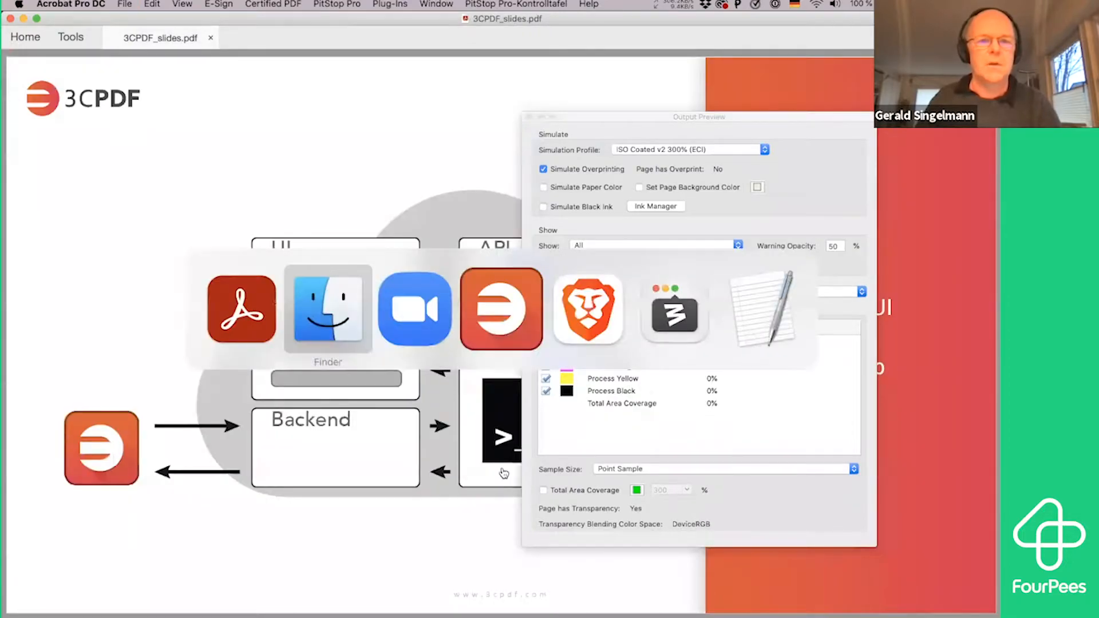
key(super+Tab)
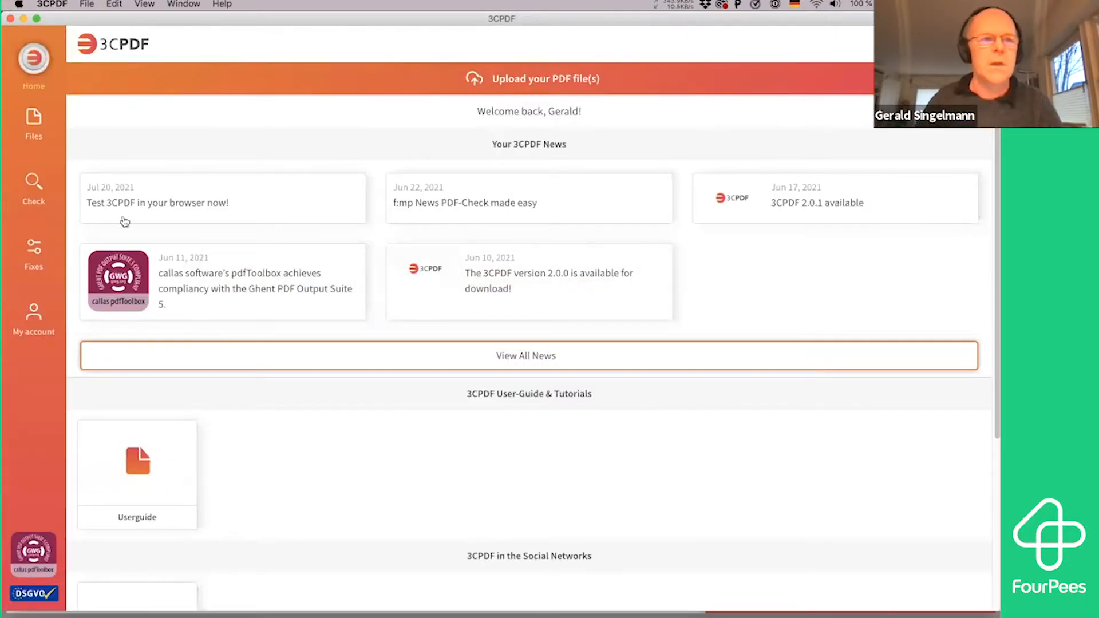
click(45, 140)
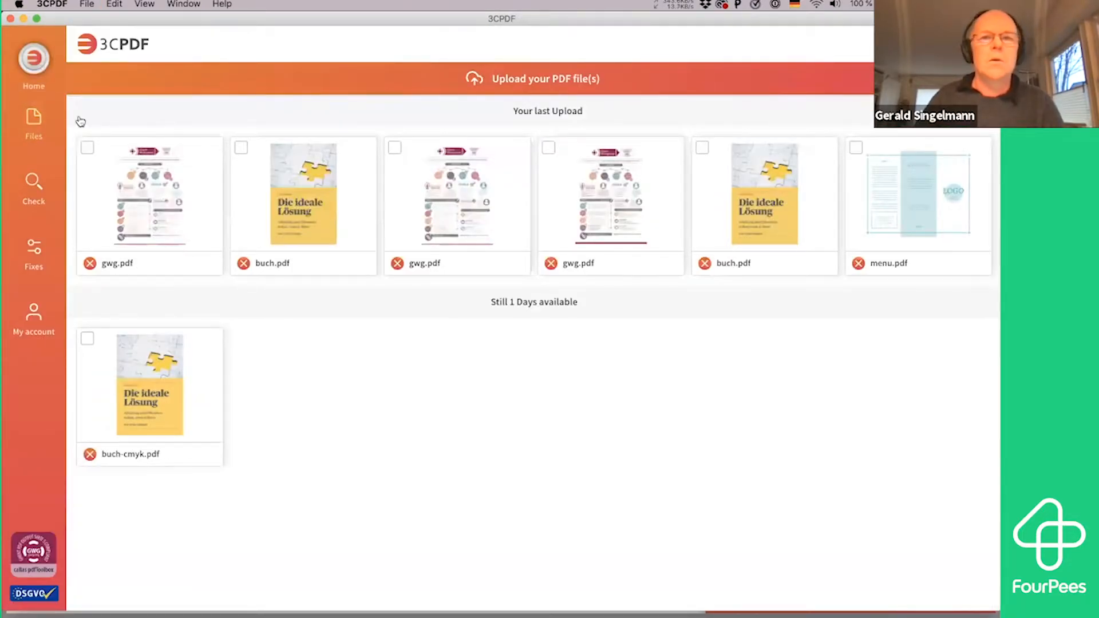
click(558, 91)
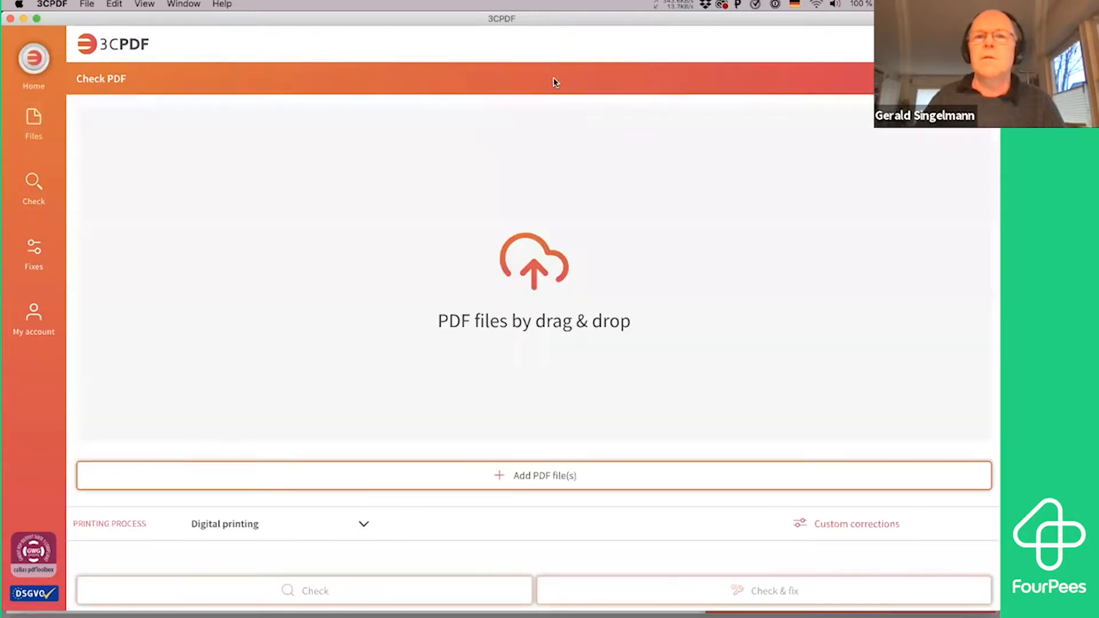
click(543, 479)
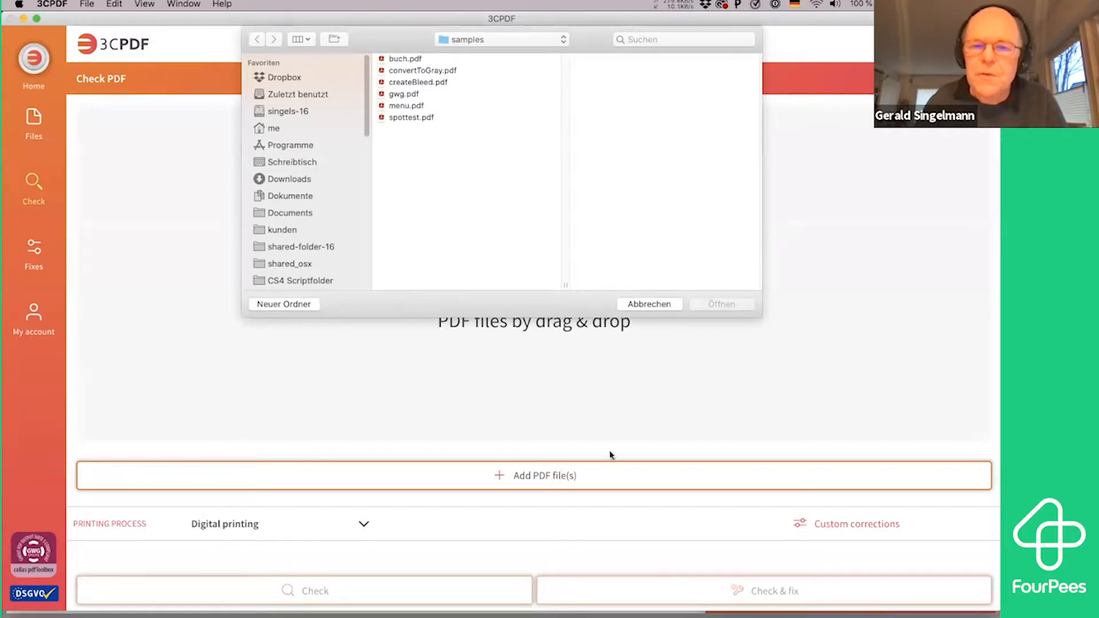
double_click(424, 59)
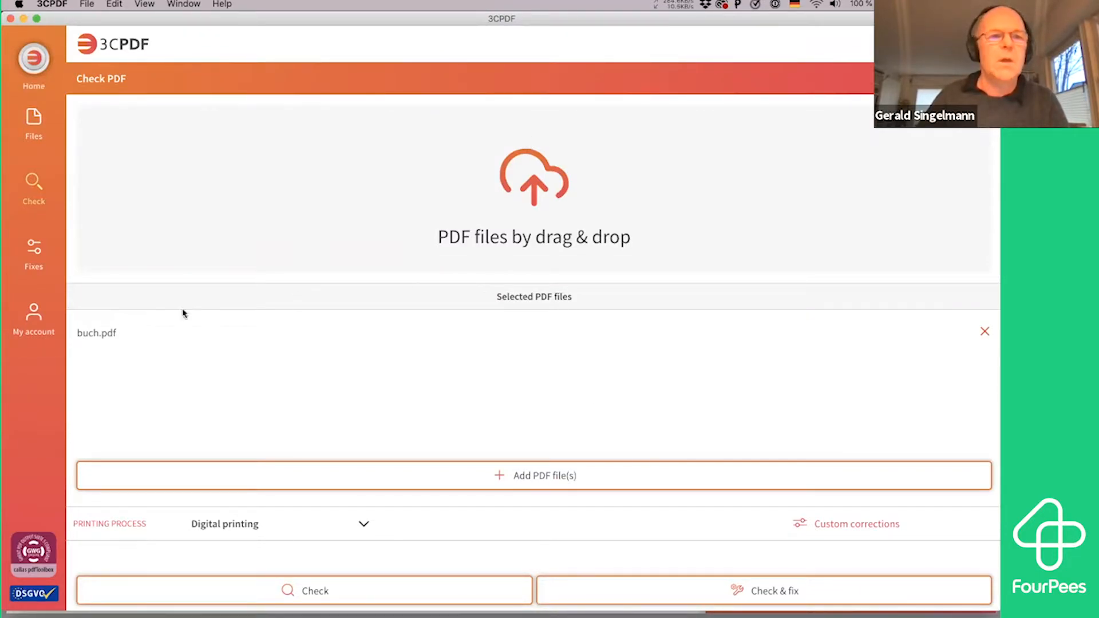
click(874, 523)
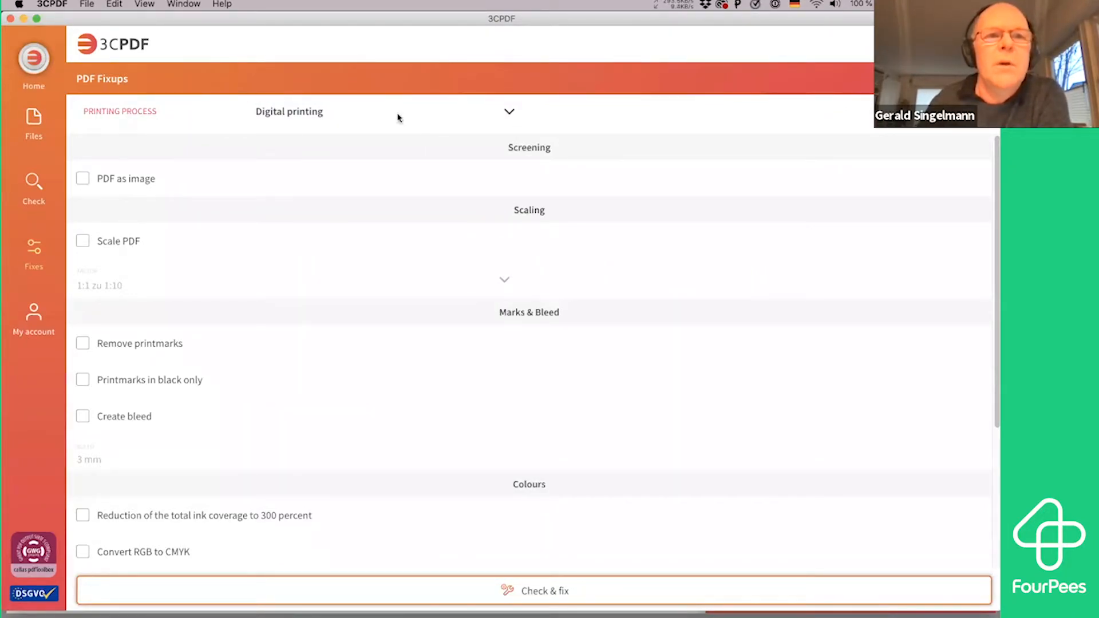
Try Offset printing as the printing process and compare the PDF/X-4 CMYK+RGB and PDF/X-1a standards, leaving the choice of standard without applying it
click(468, 119)
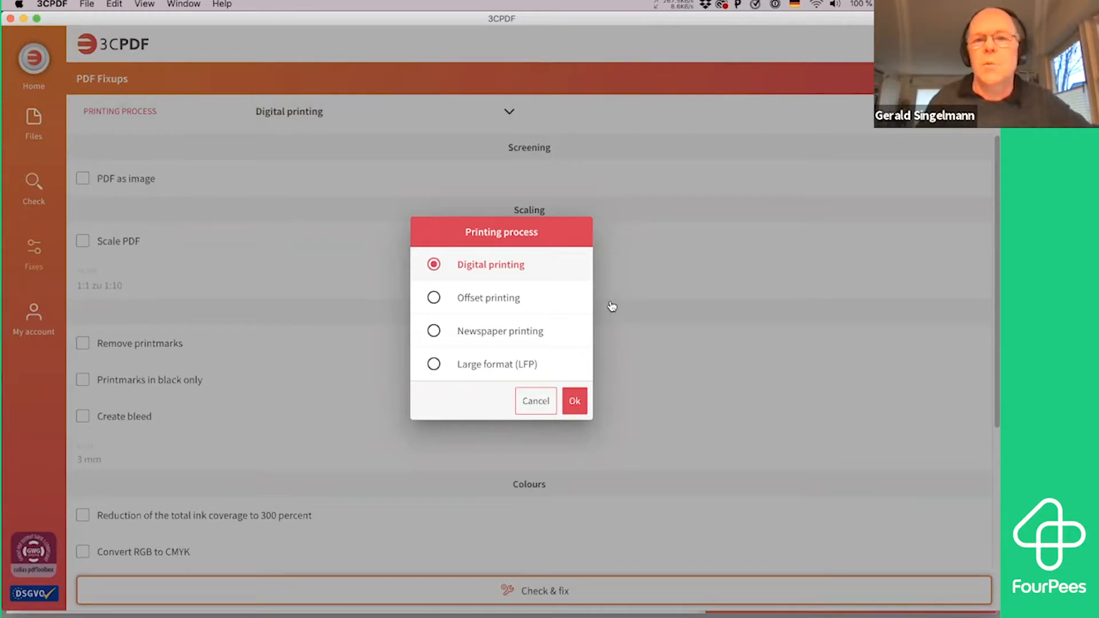
click(486, 299)
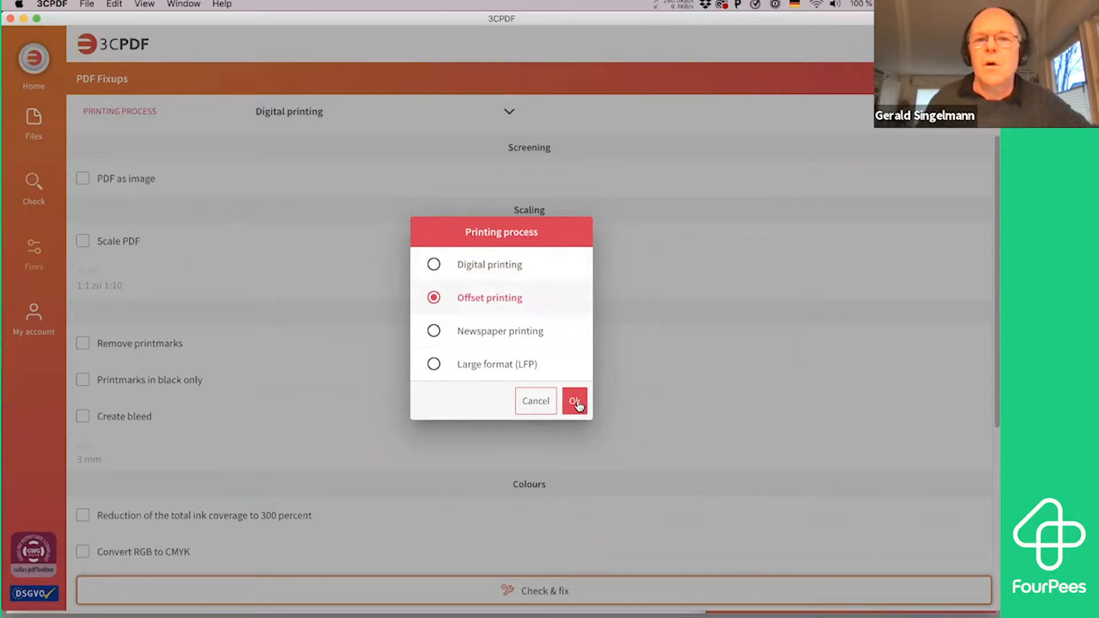
click(576, 402)
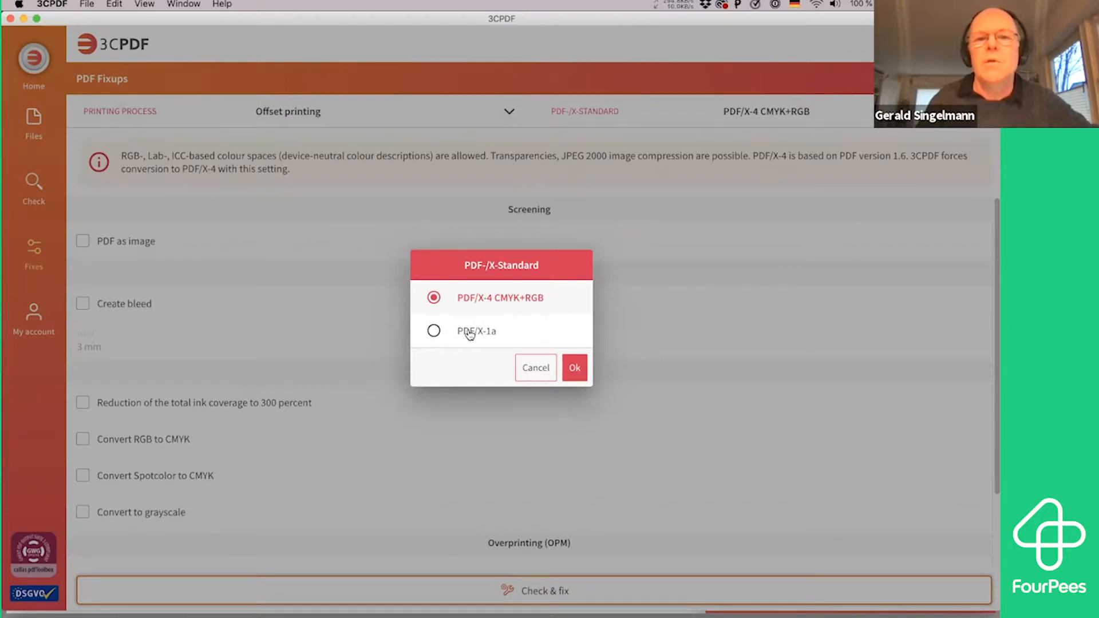
click(529, 330)
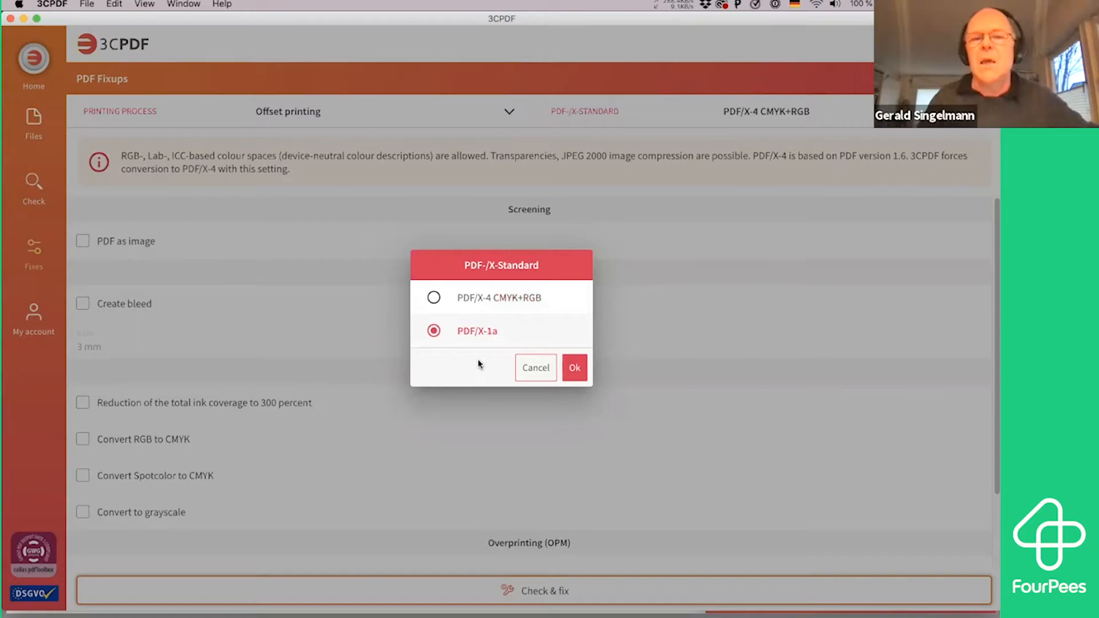
click(468, 300)
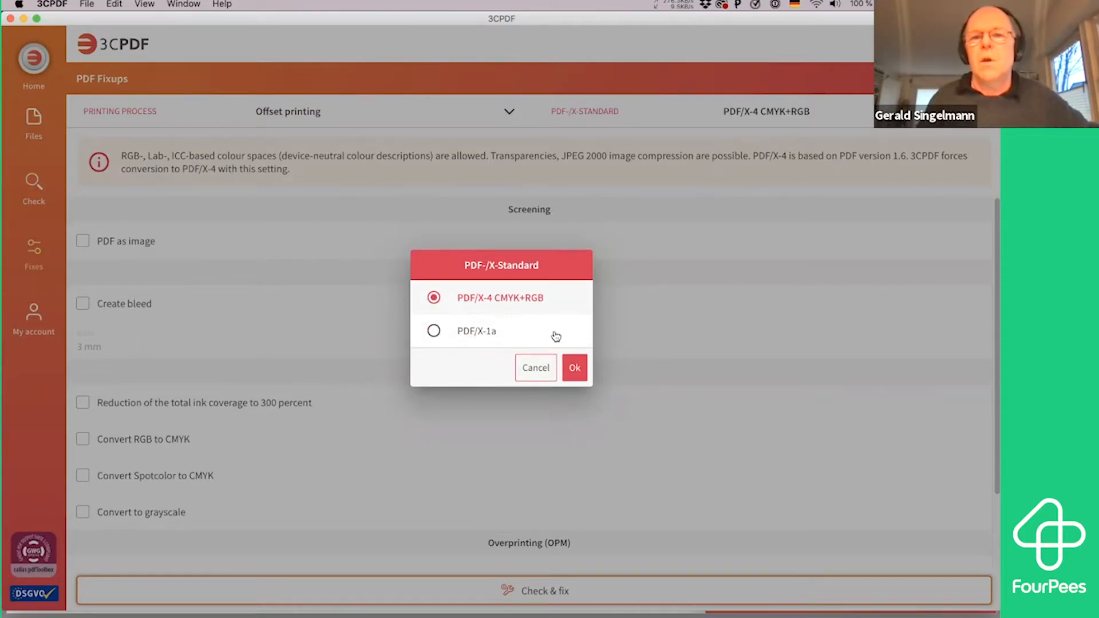
click(548, 370)
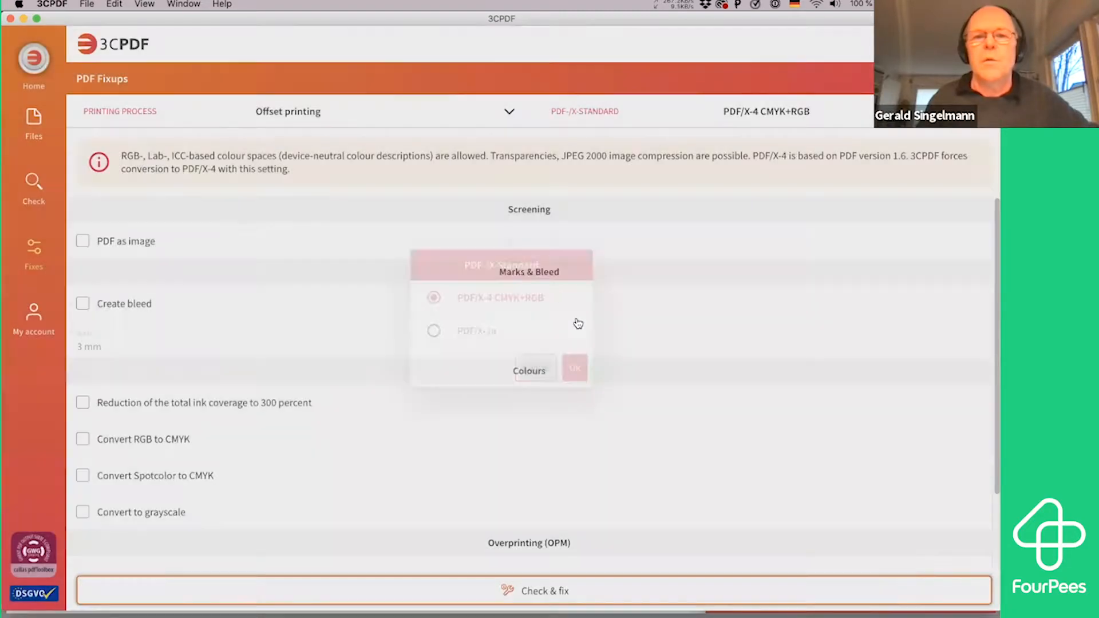
Set the printing process back to Digital printing and read the explanation of the PDF as image correction
click(305, 121)
click(435, 265)
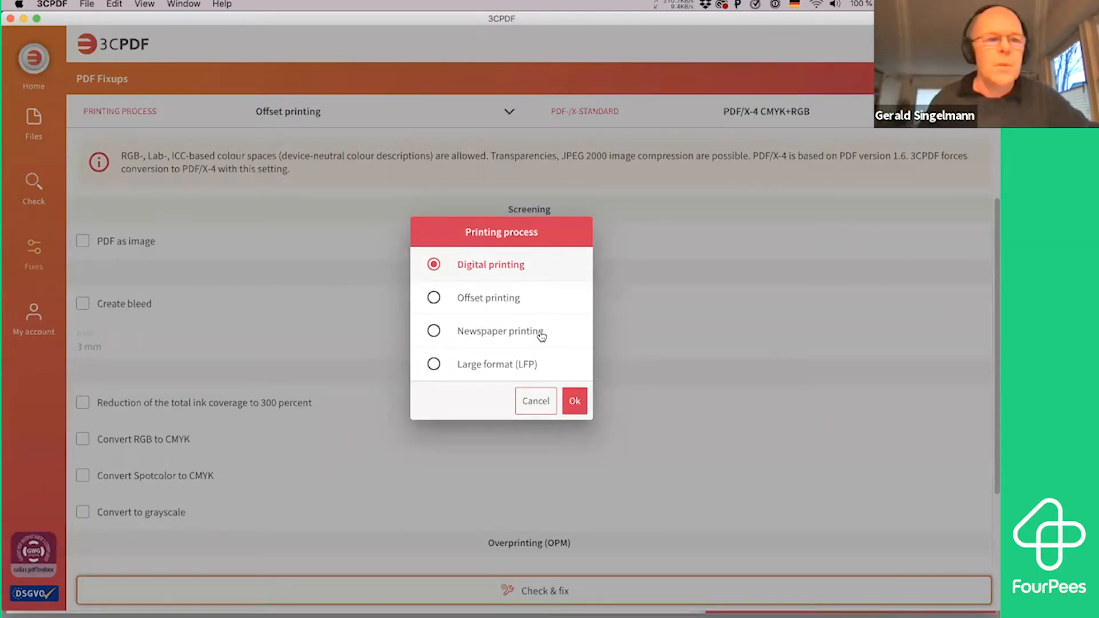
click(574, 402)
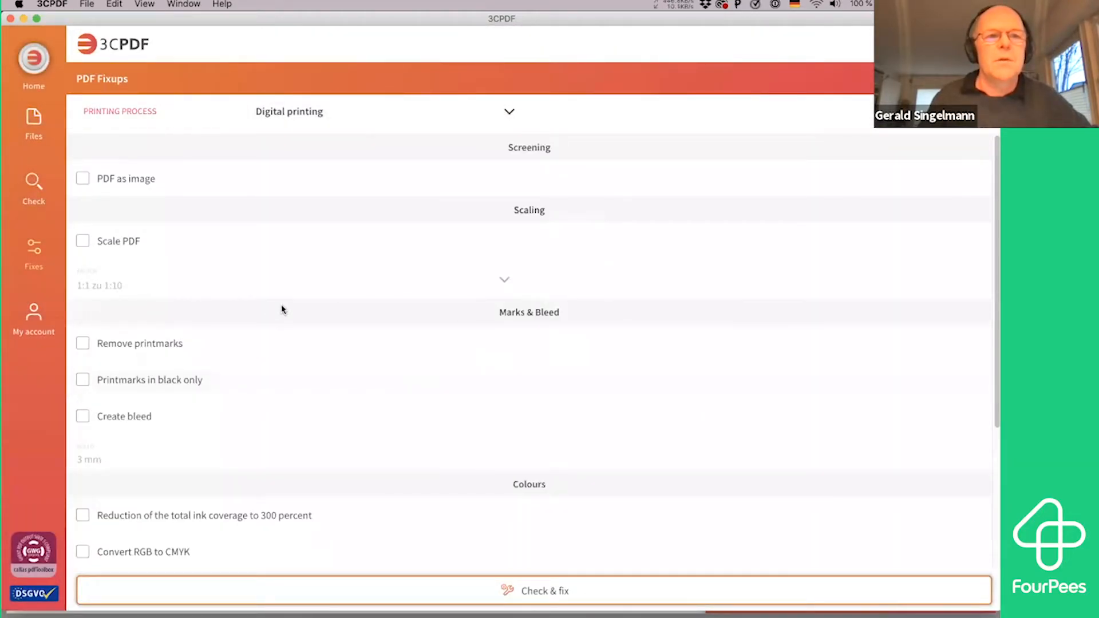
mouse_move(89, 178)
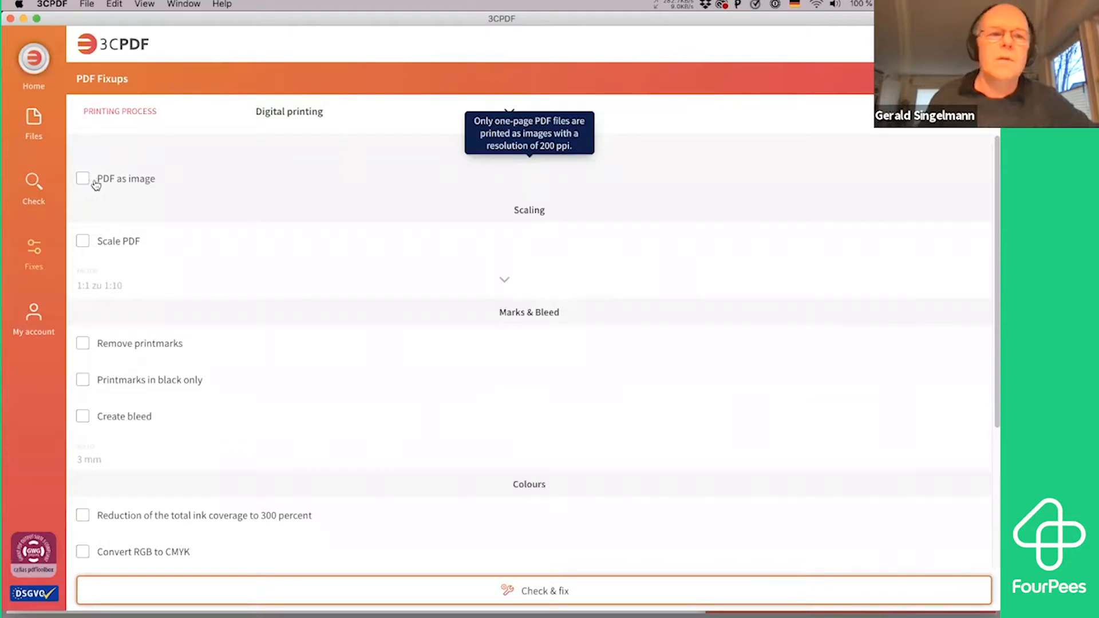
Try the Scale PDF correction and review its available scaling factors, cancelling the choice and switching the correction off again
mouse_move(120, 249)
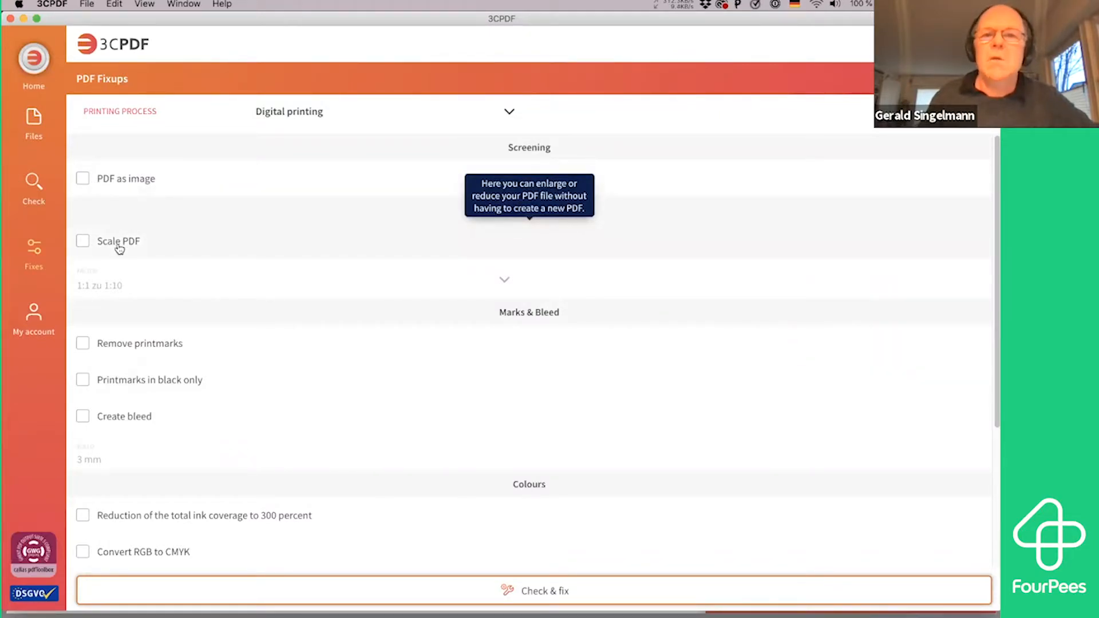
click(119, 248)
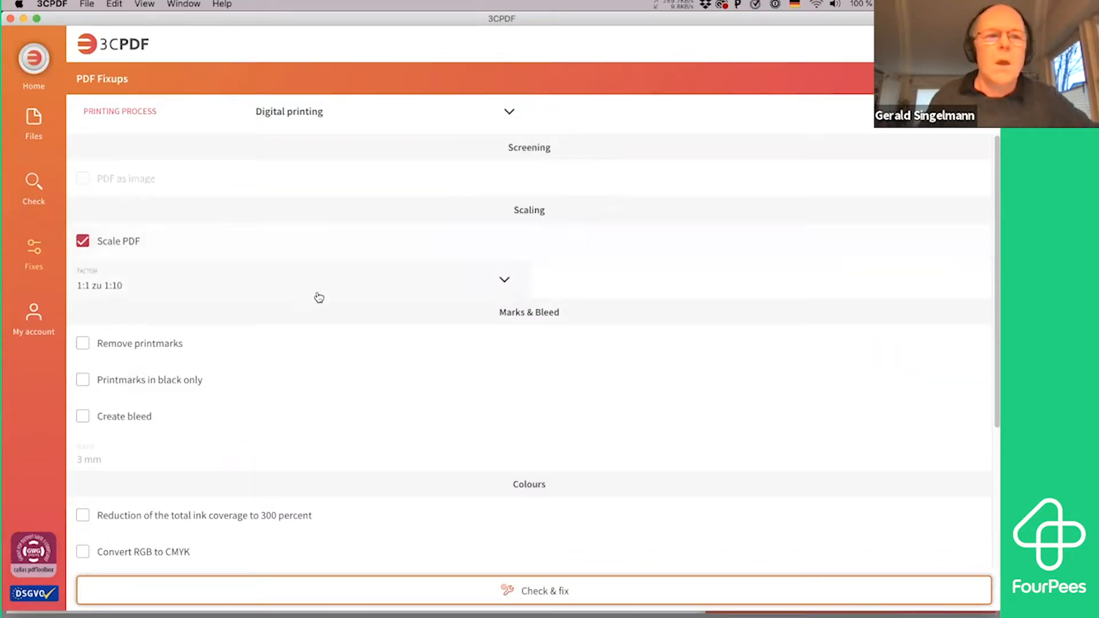
click(224, 287)
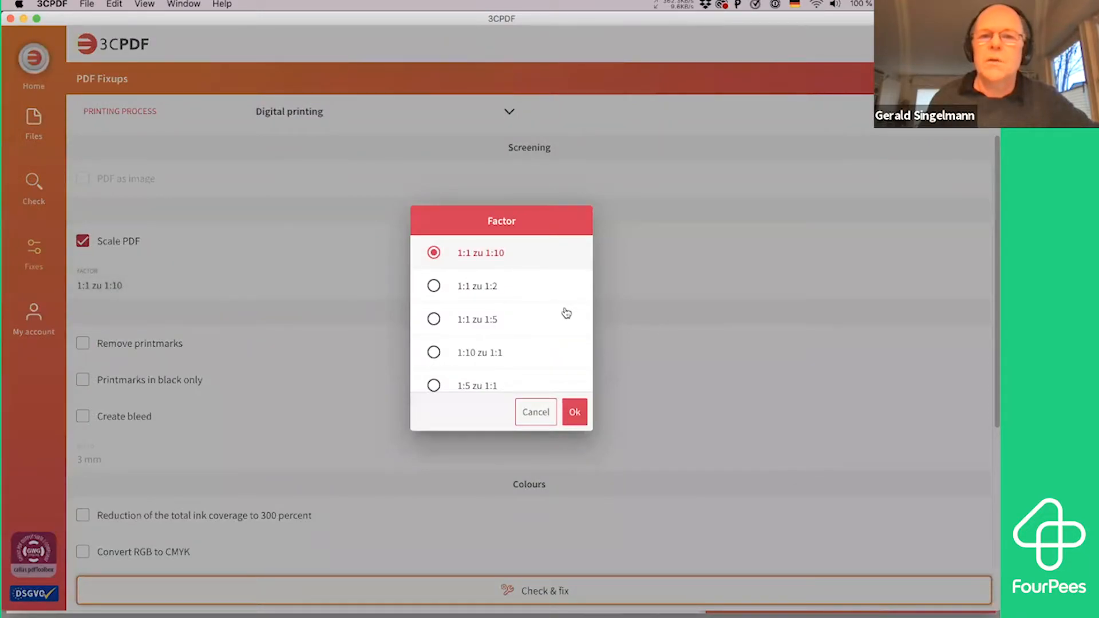
scroll(566, 313, down, 2)
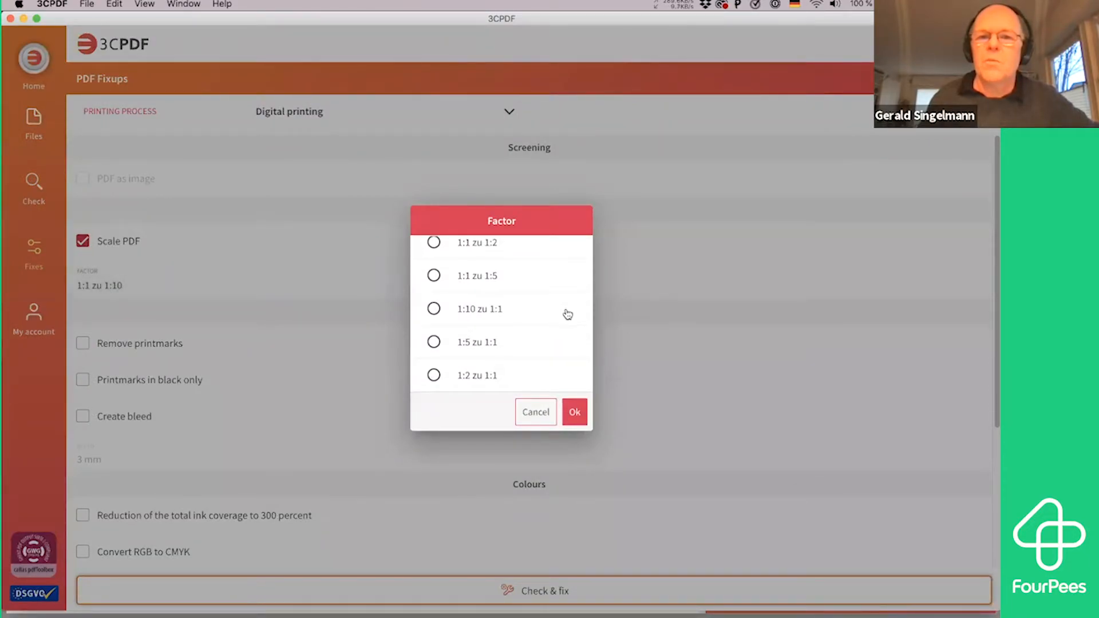
scroll(565, 314, up, 2)
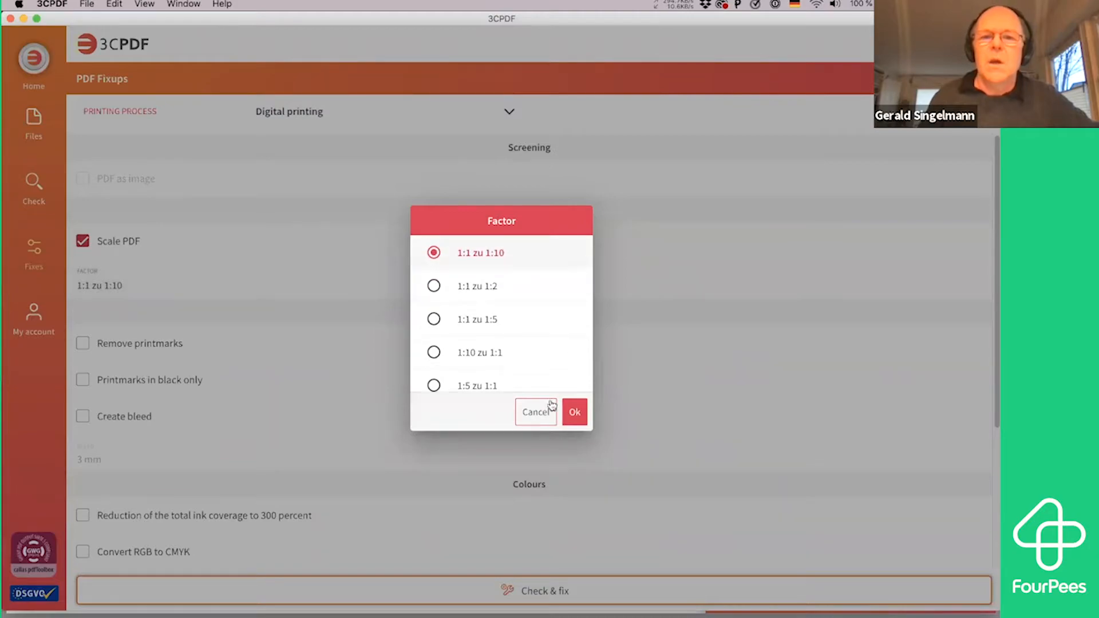
click(542, 415)
click(106, 250)
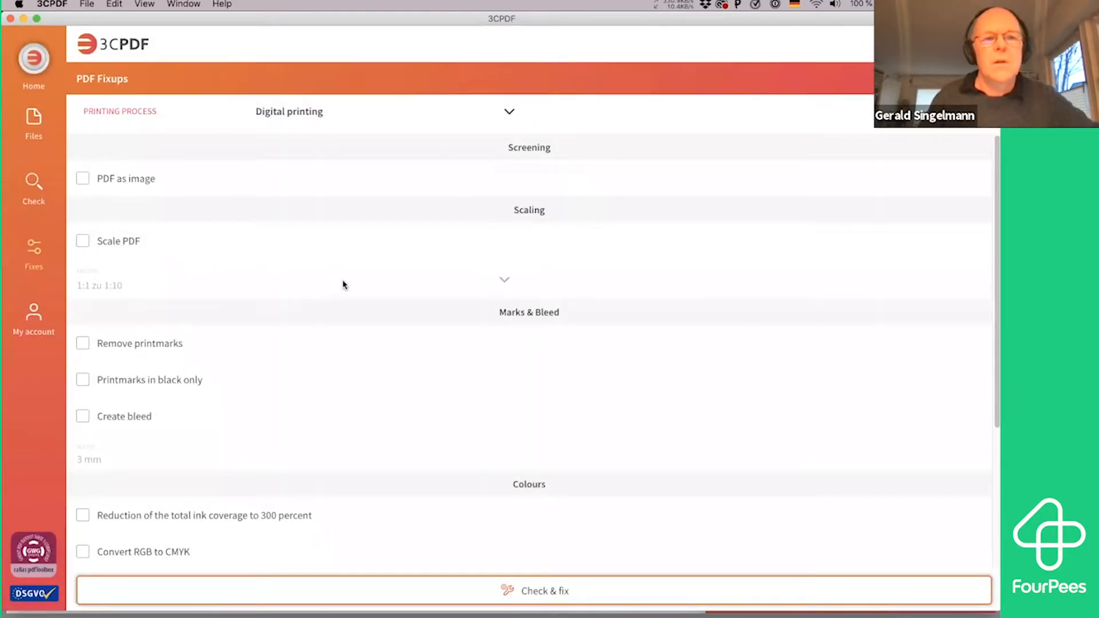
Try the Remove printmarks and Printmarks in black only corrections one after the other, leaving both switched off
scroll(342, 284, down, 5)
mouse_move(366, 263)
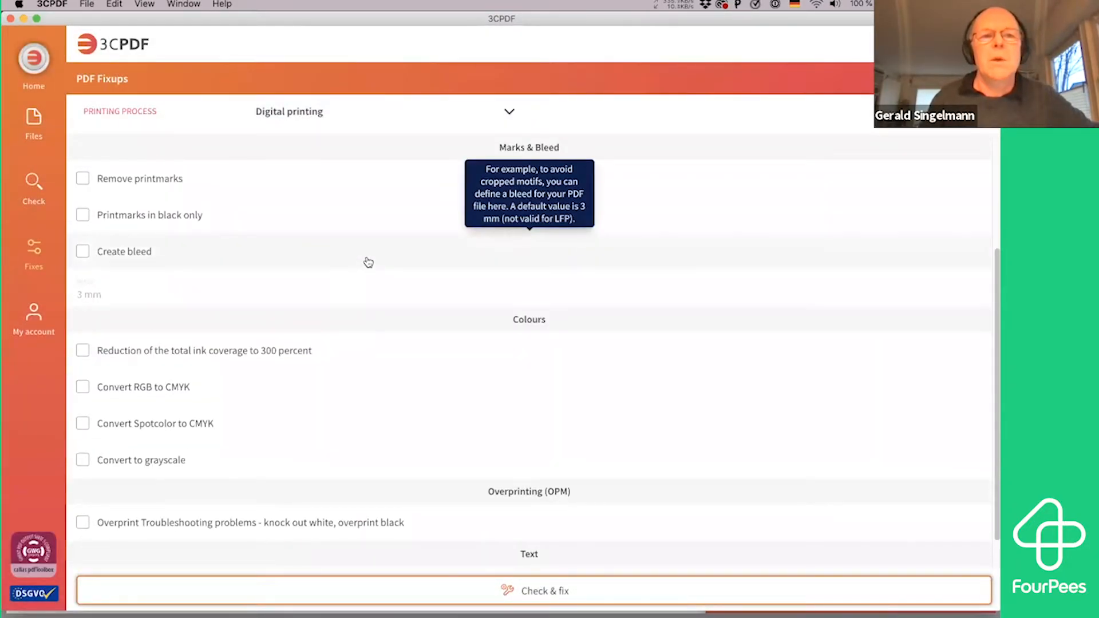
click(135, 184)
click(125, 189)
click(136, 222)
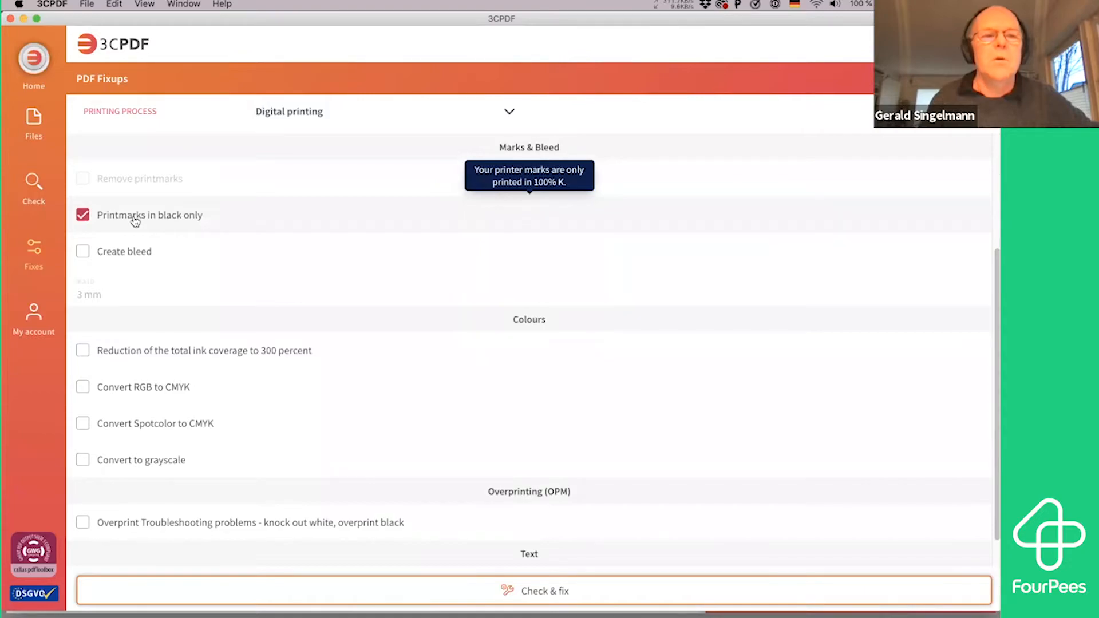
click(136, 222)
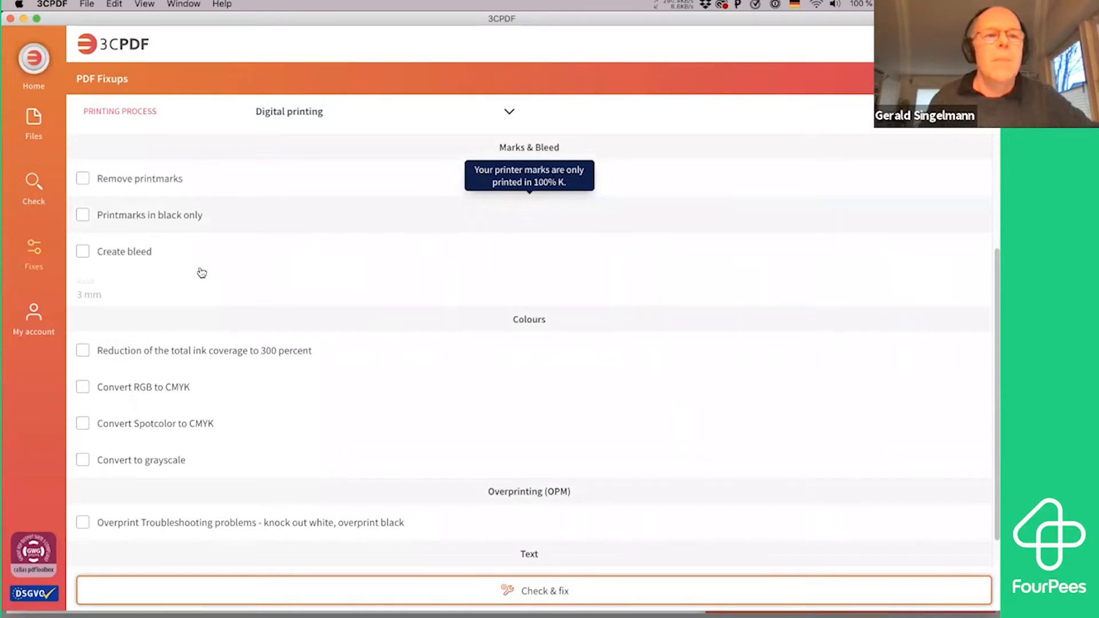
Enable bleed creation at 3 mm and the conversion of both RGB and spot colors to CMYK
click(147, 259)
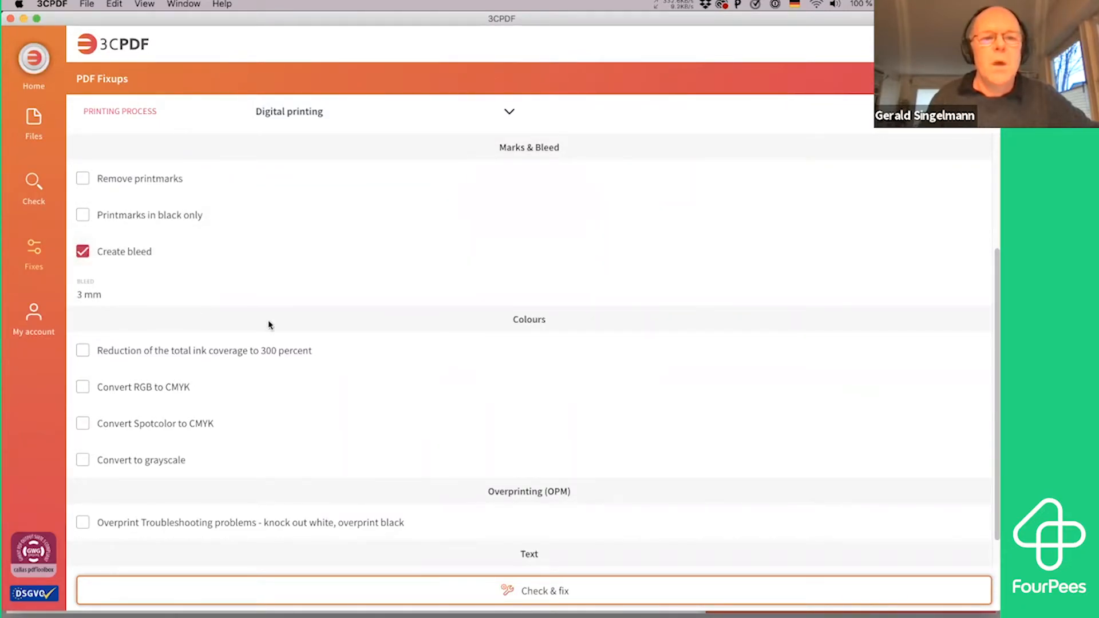
mouse_move(275, 344)
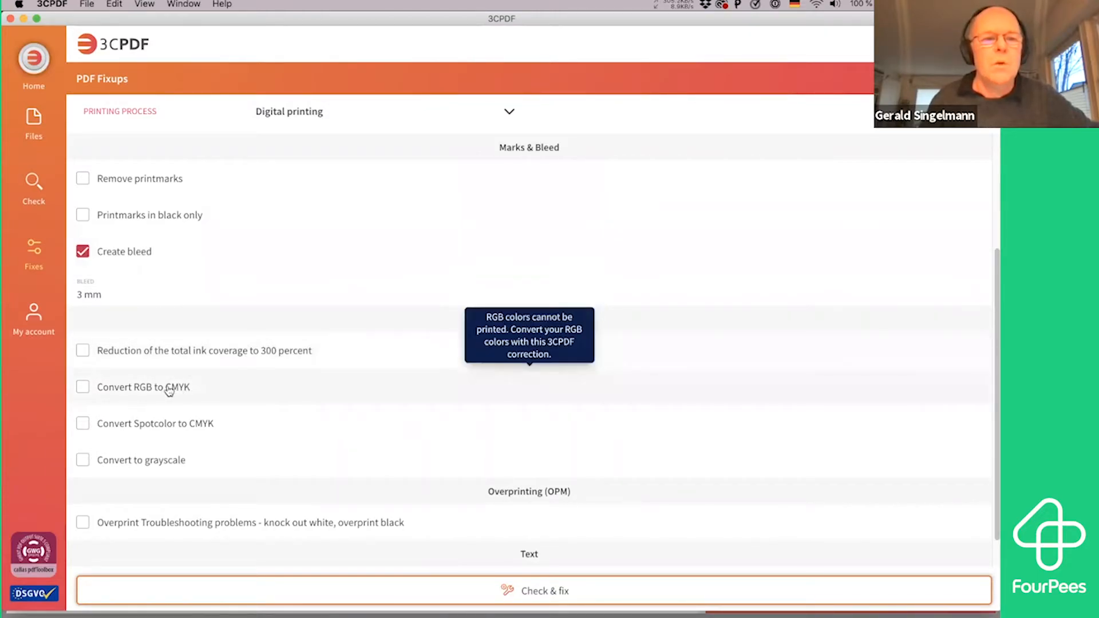
click(197, 389)
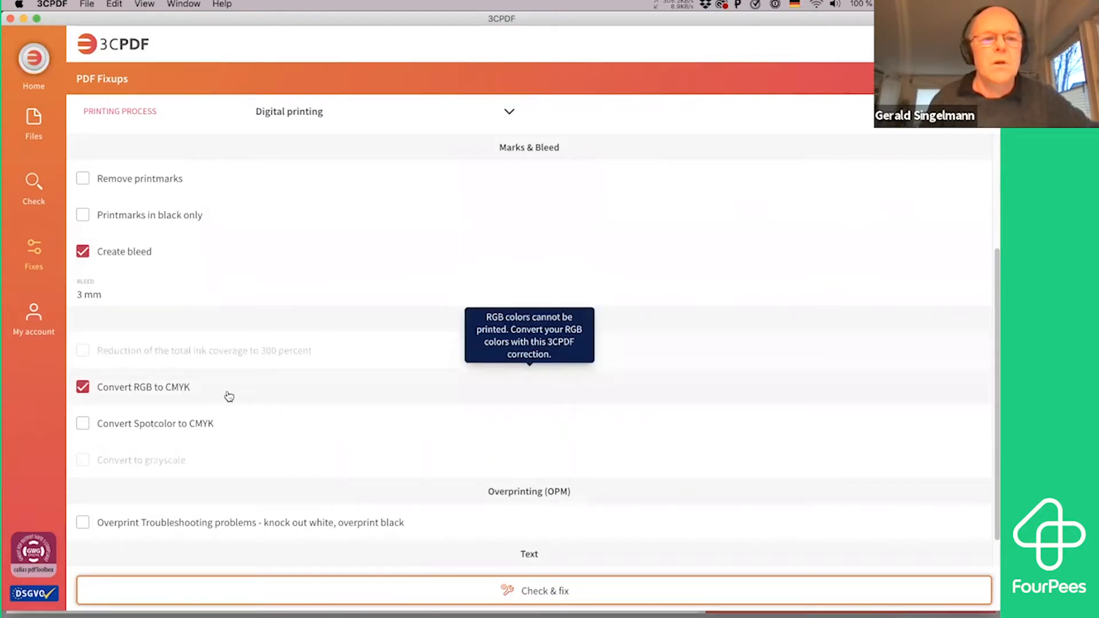
click(199, 423)
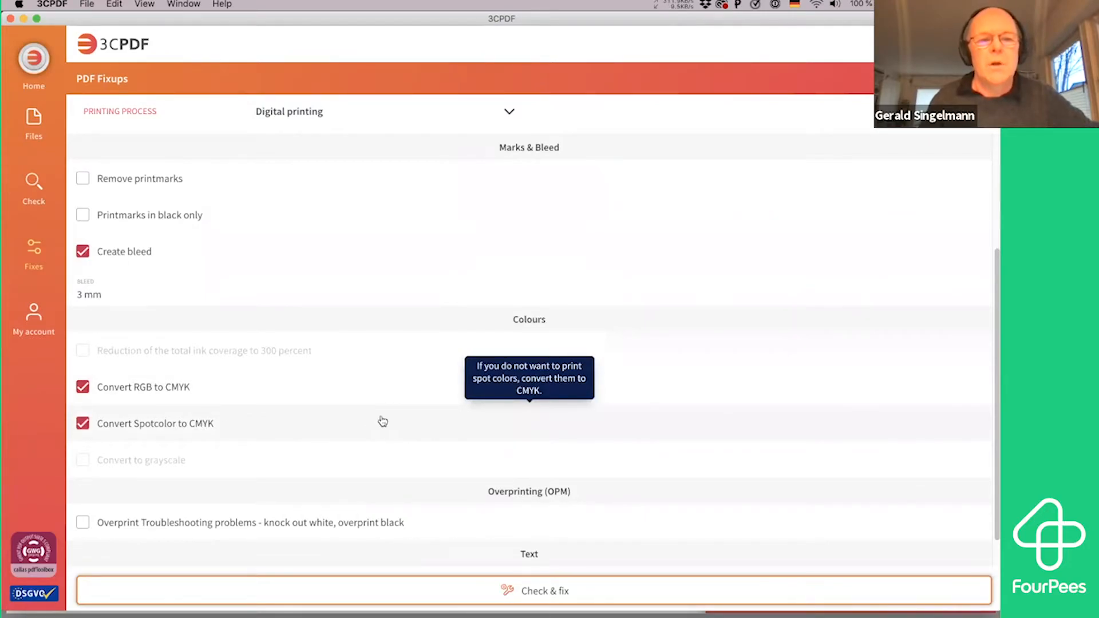
click(184, 388)
click(189, 424)
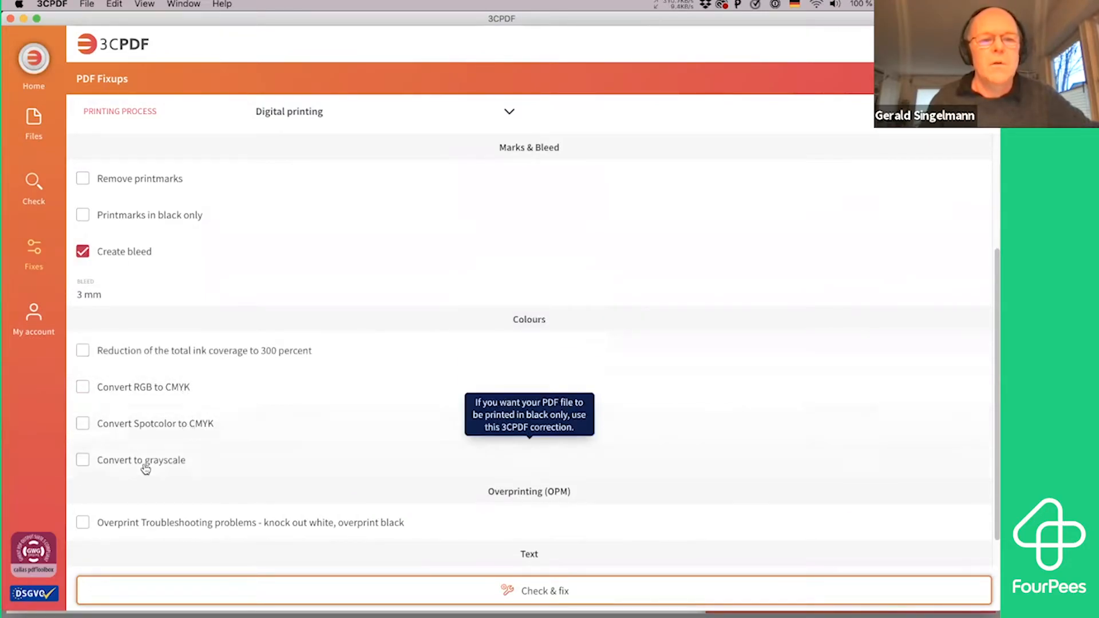
click(147, 388)
click(167, 423)
Enable the overprint troubleshooting correction that knocks out white and overprints black, and run the check and fix on buch.pdf
scroll(263, 398, down, 2)
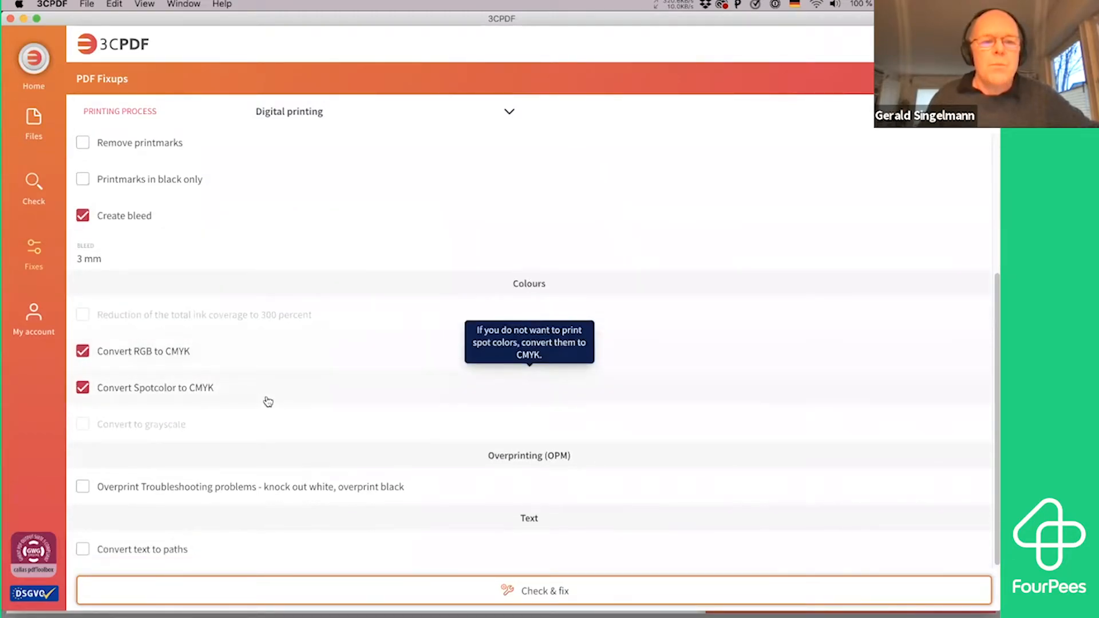
click(196, 487)
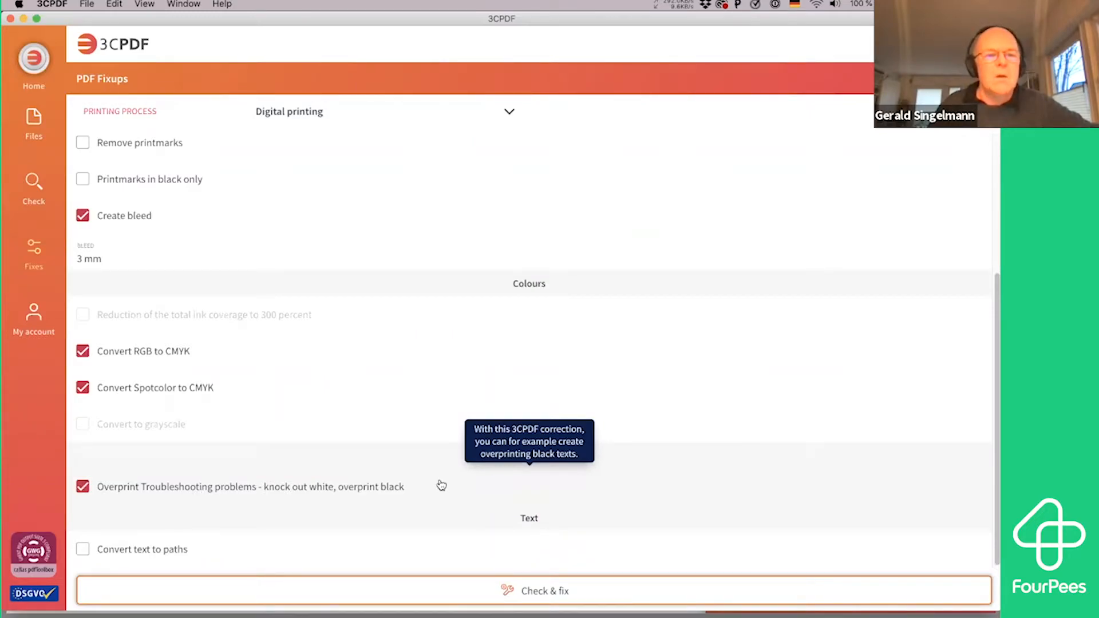
mouse_move(123, 561)
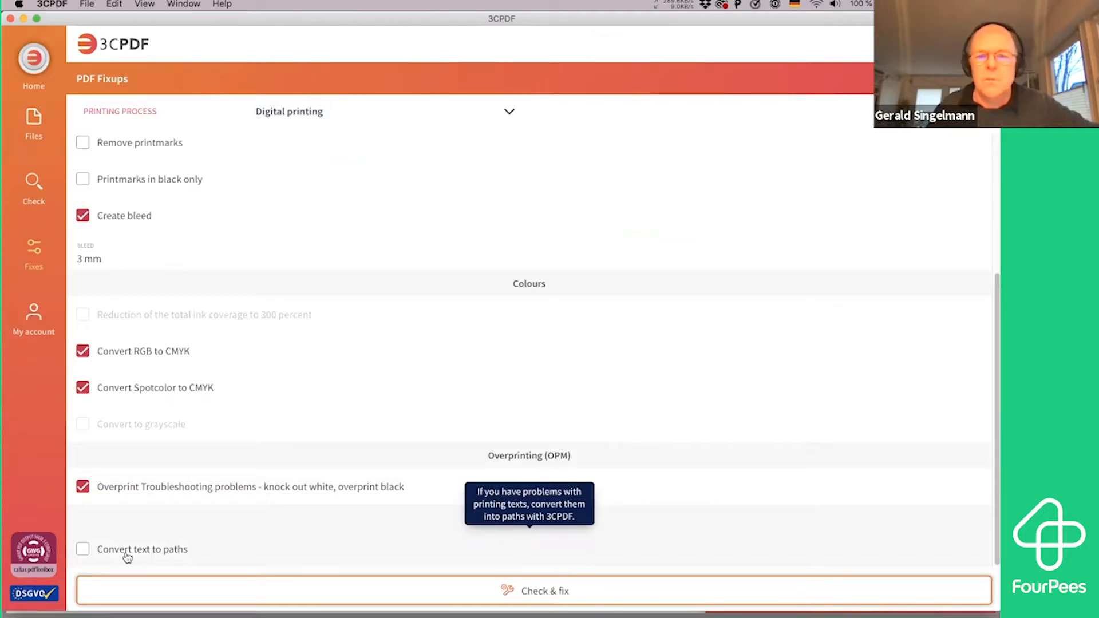
scroll(324, 442, up, 4)
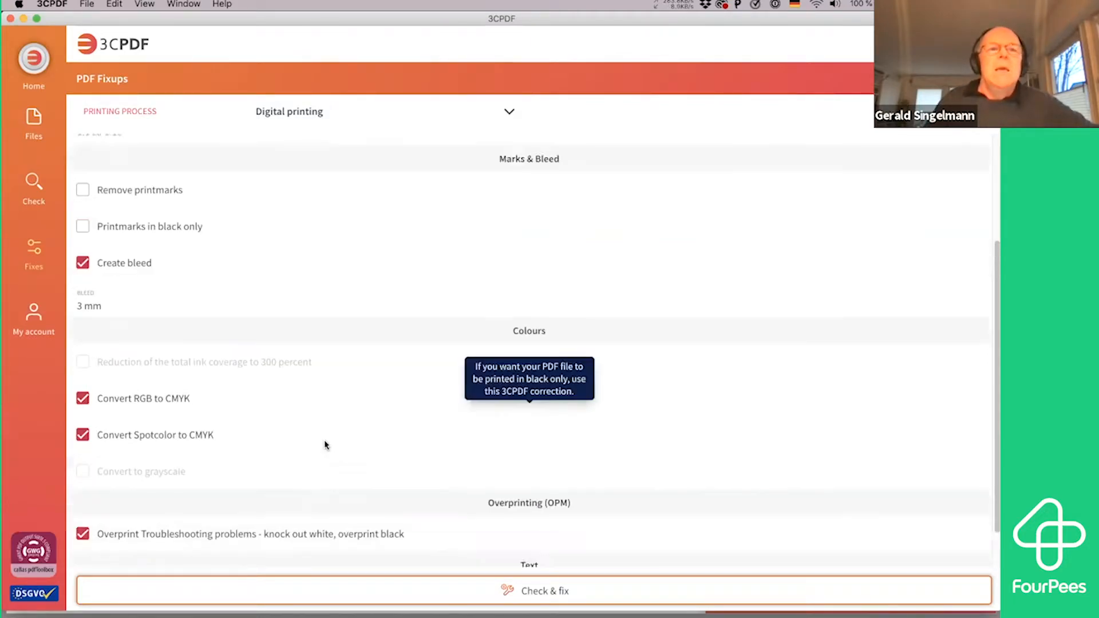
scroll(324, 444, down, 4)
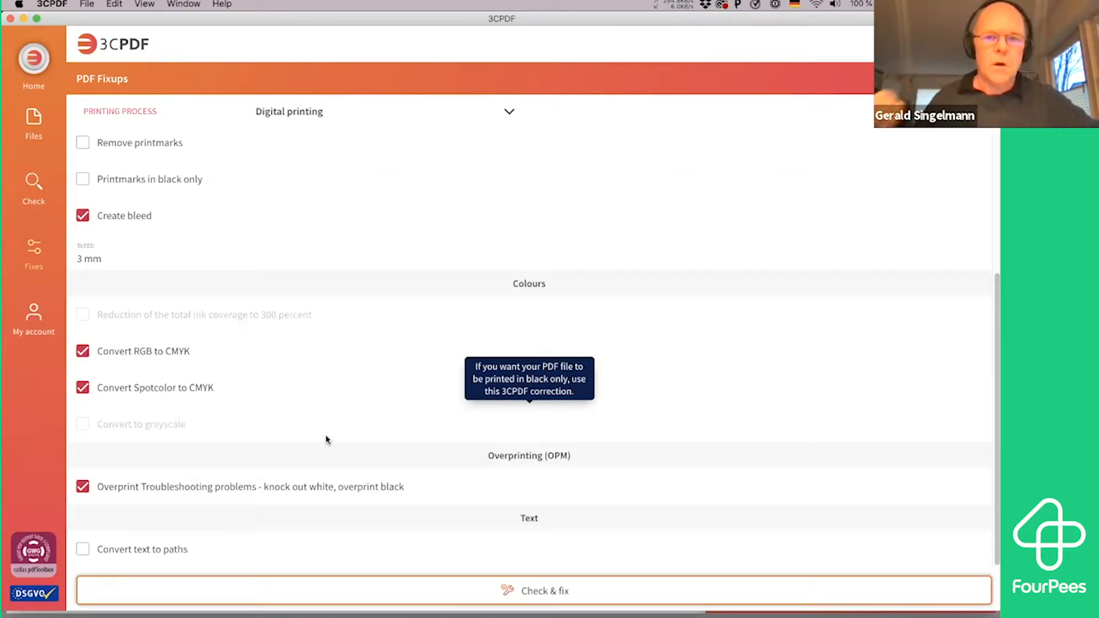
click(580, 591)
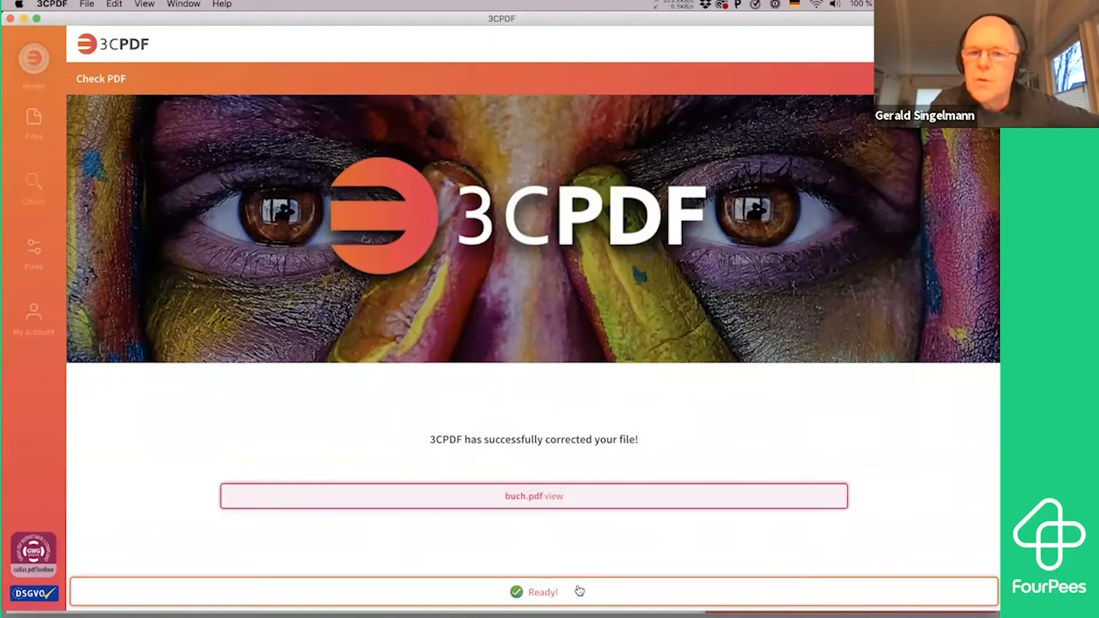
Open the corrected buch.pdf and review the full list of fixes applied to it
click(553, 498)
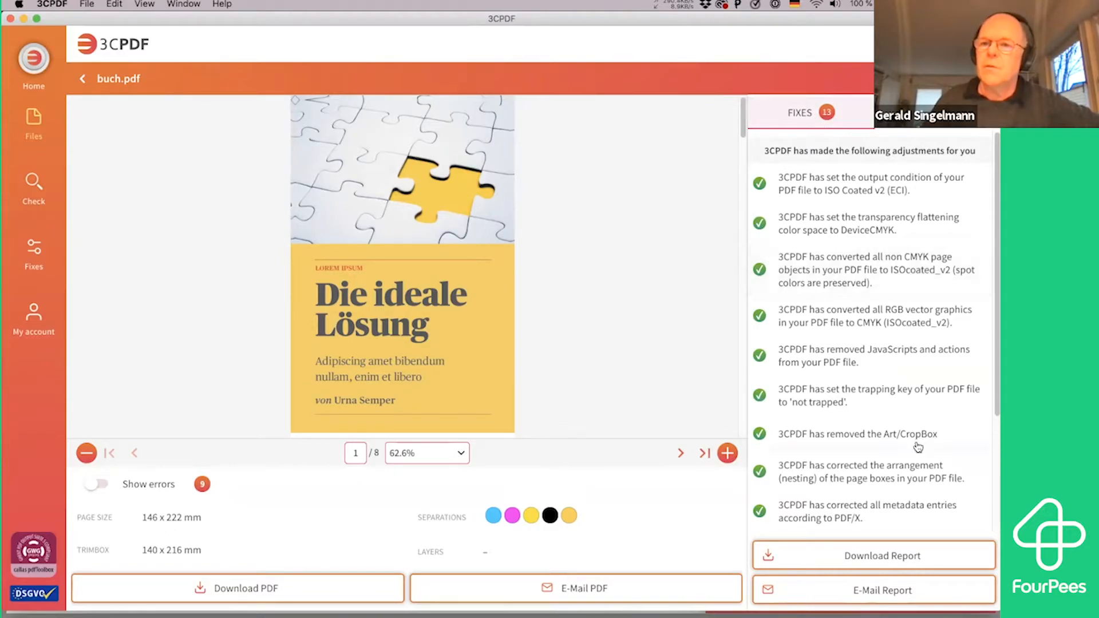
scroll(919, 442, down, 1)
scroll(919, 442, down, 5)
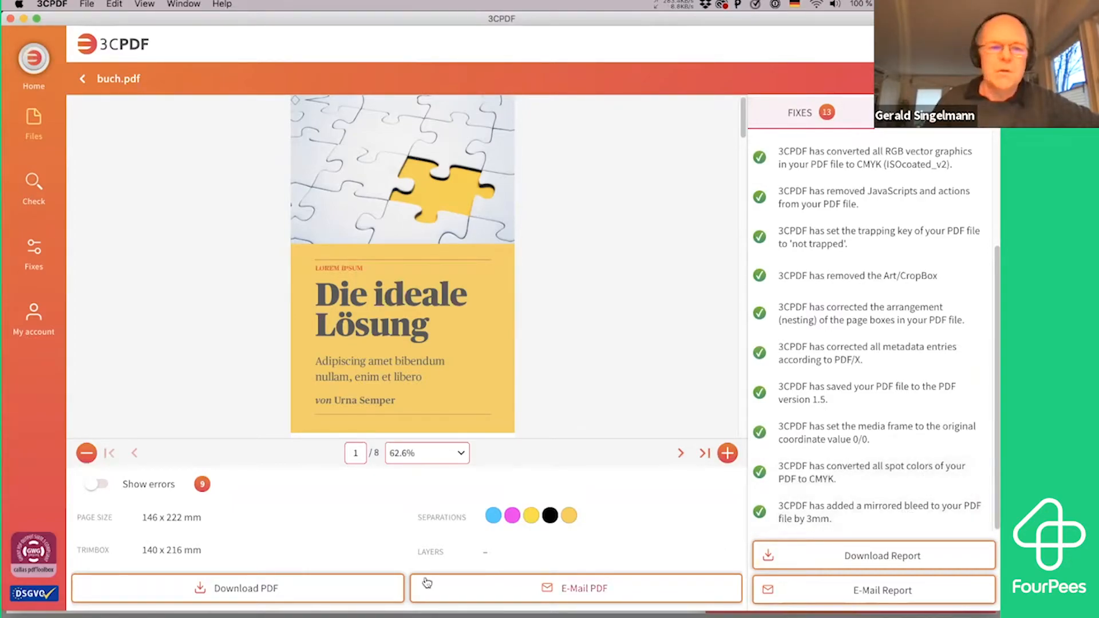
Download the corrected PDF and save it to the desktop (Schreibtisch) as buch-fixed.pdf
click(349, 594)
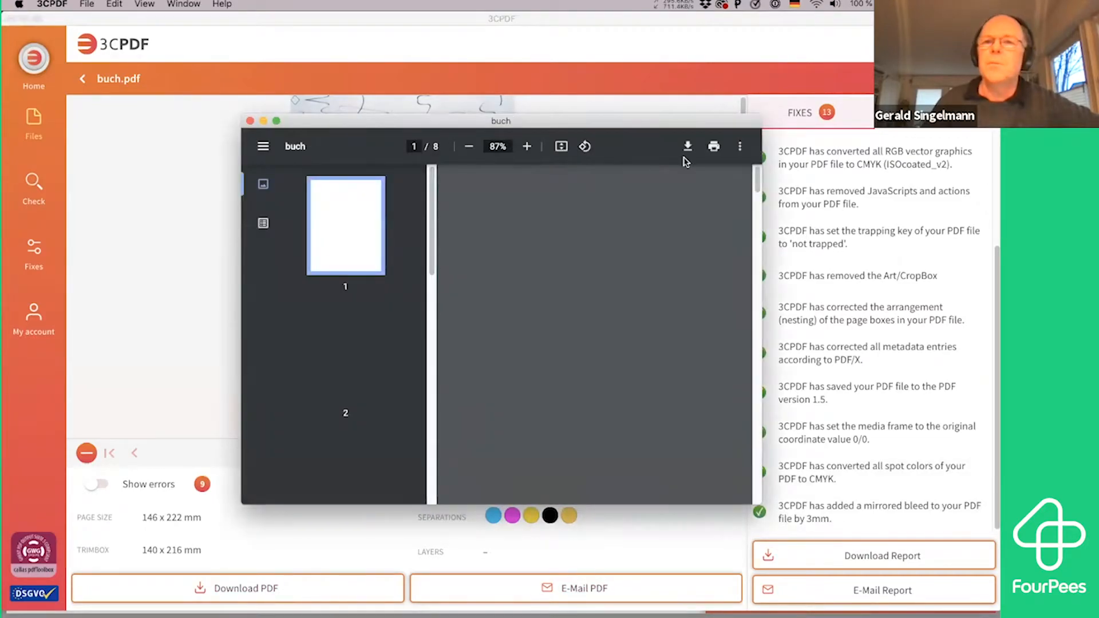
click(688, 147)
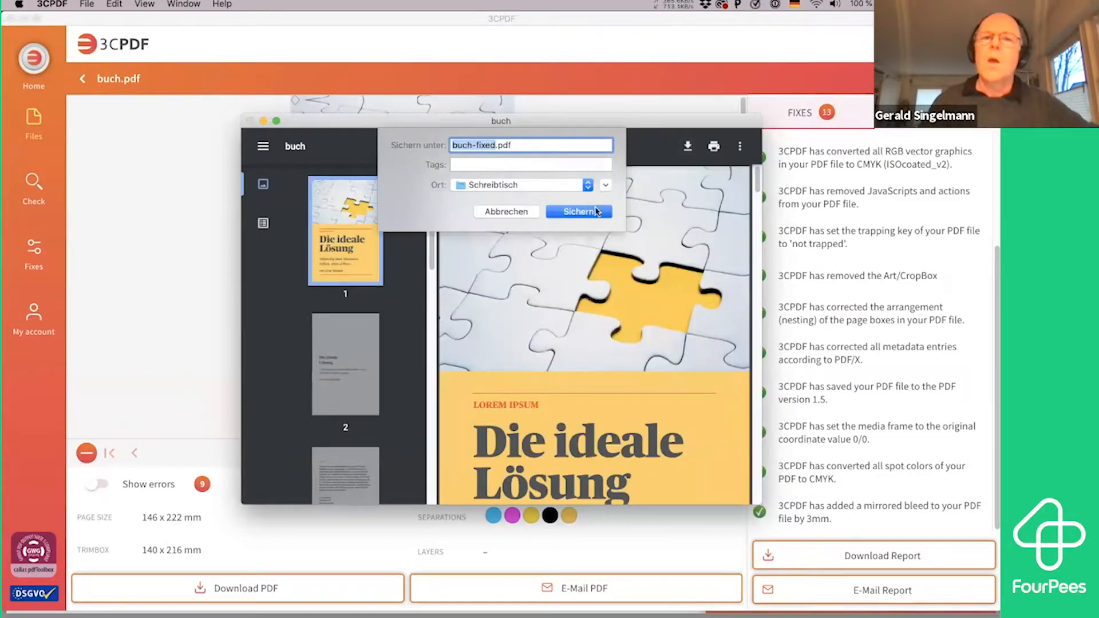
click(580, 212)
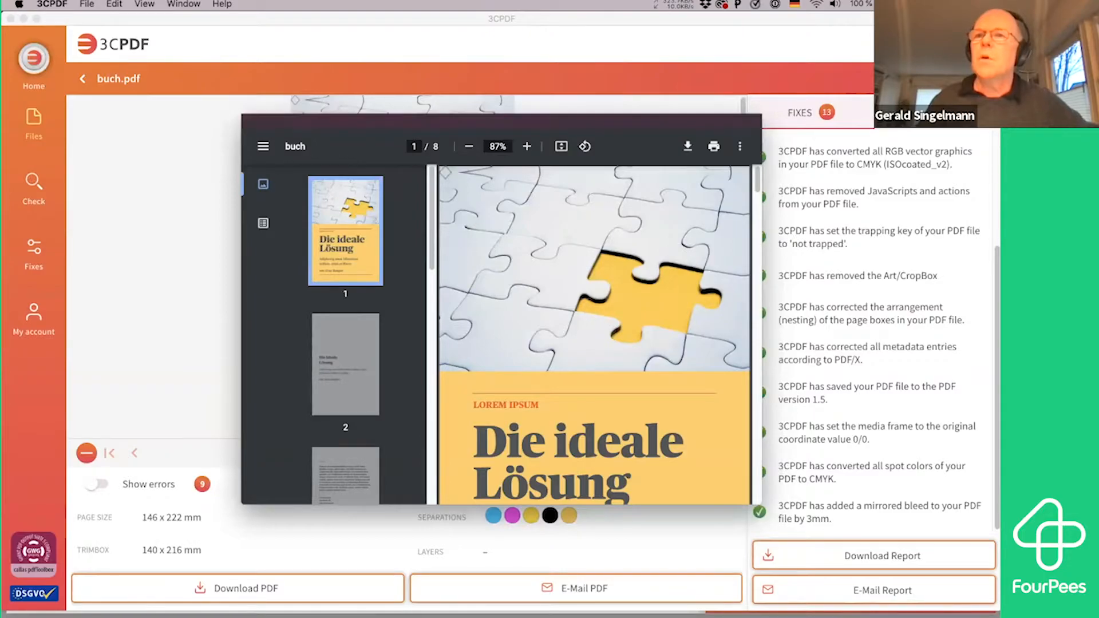
Open buch-fixed.pdf from the desktop in Acrobat, inspect its bleed and separations with Output Preview, and close the file
key(F11)
click(938, 172)
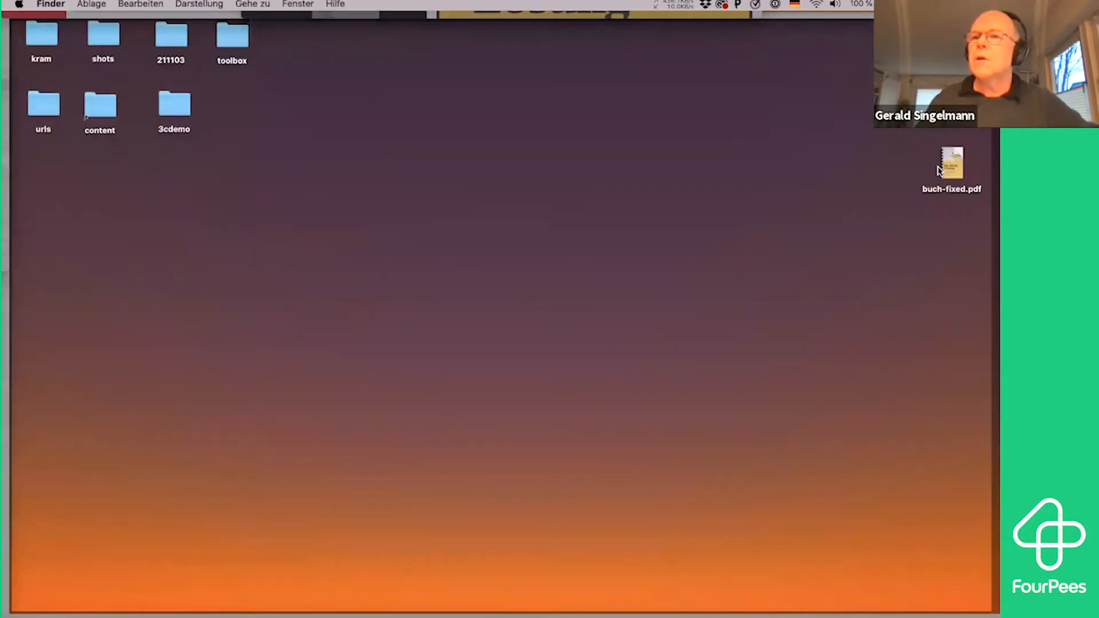
double_click(948, 170)
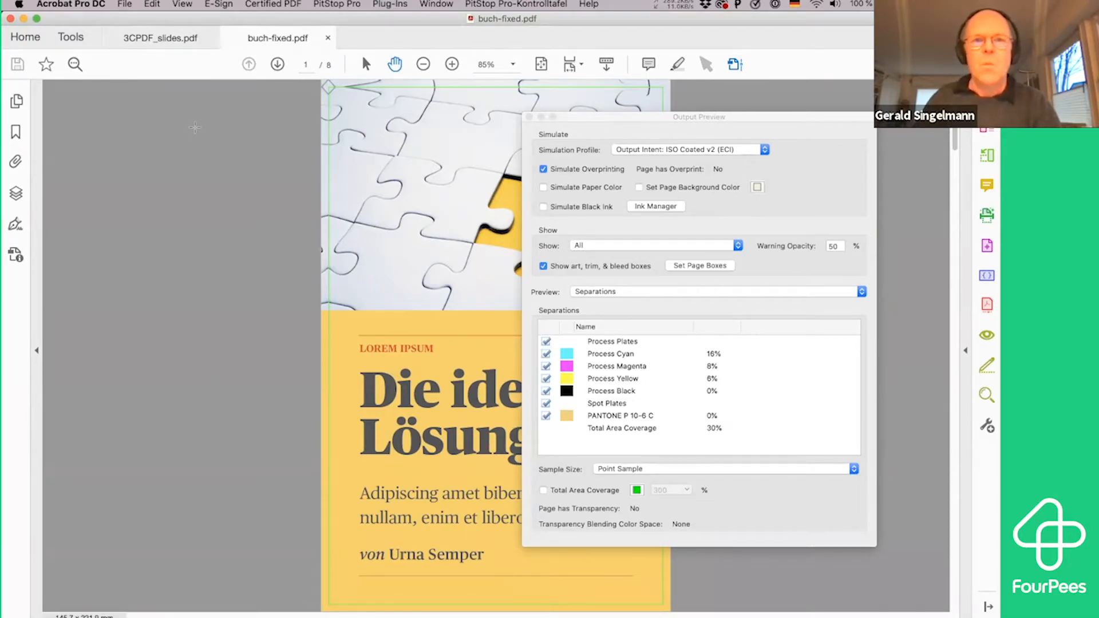
key(super+w)
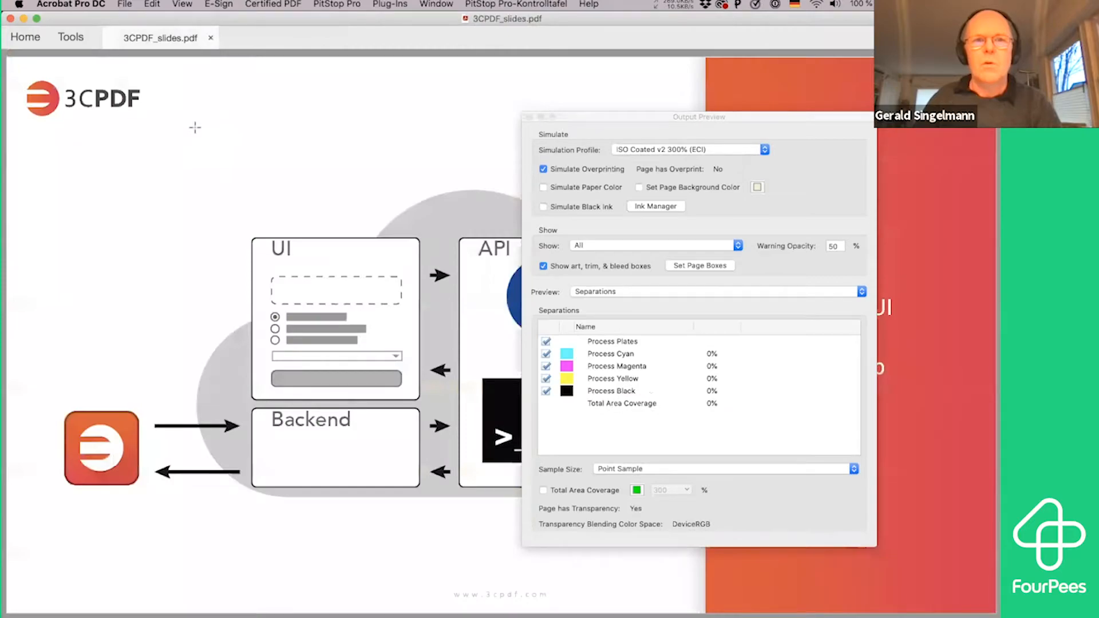
Open menu.pdf from the Finder samples folder in Acrobat, inspect its separations with Output Preview, and close the file
key(super+Tab)
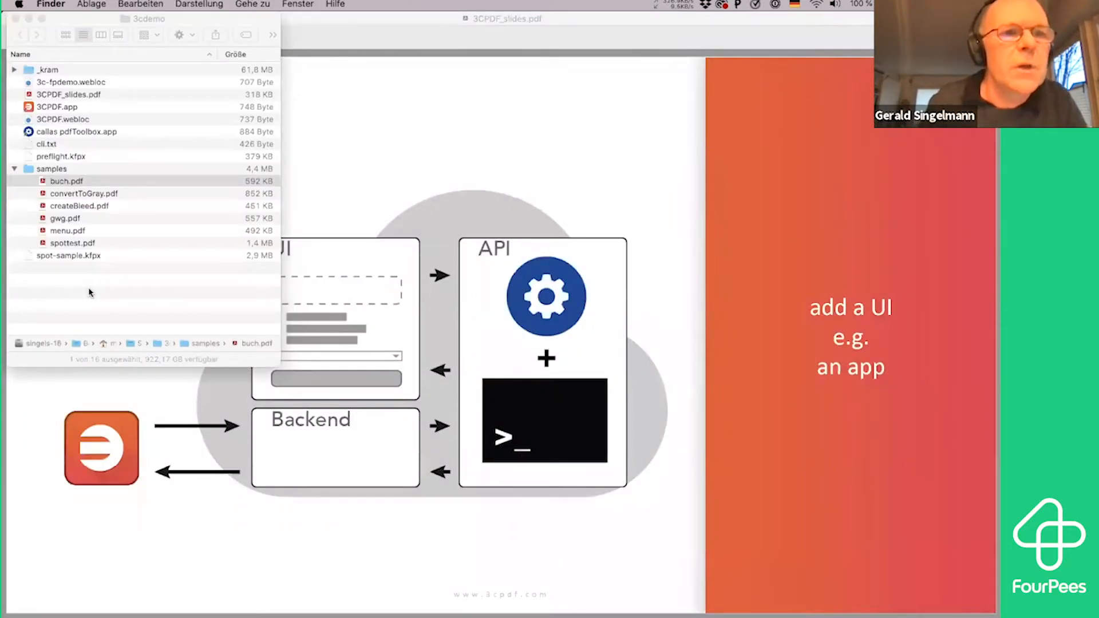
click(104, 231)
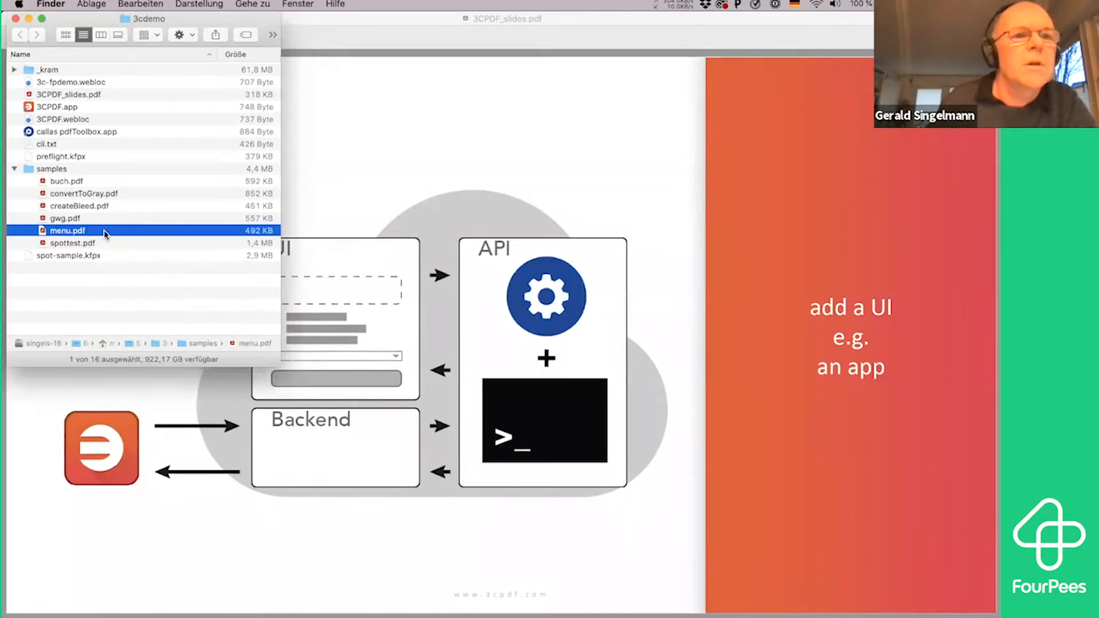
double_click(105, 231)
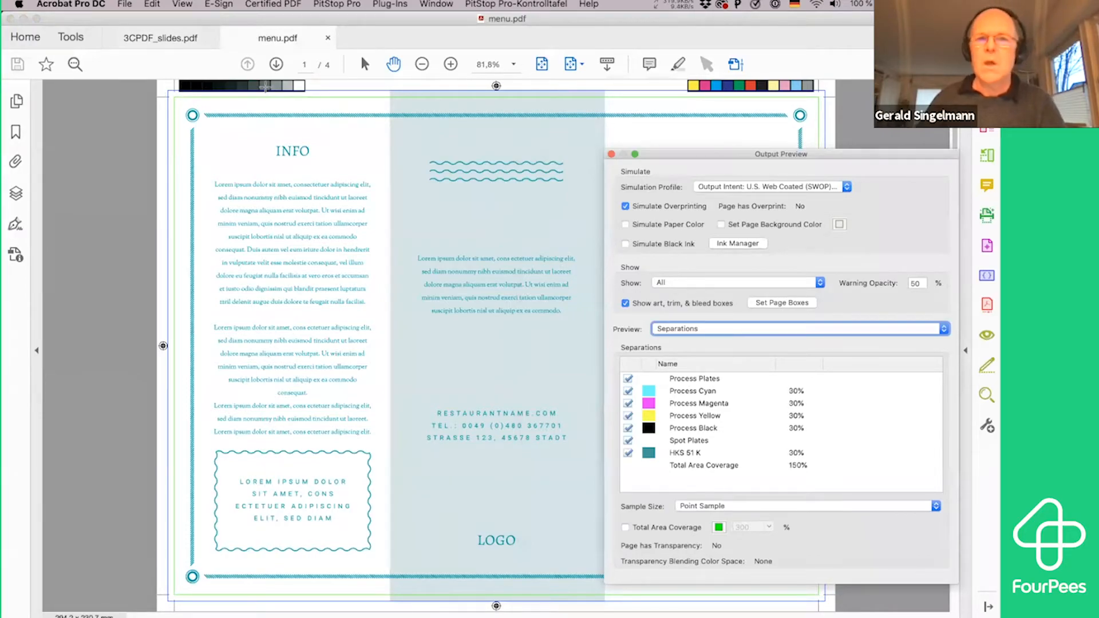
key(super+Tab)
key(super+shift+Tab)
click(219, 263)
key(super+w)
Switch to the 3CPDF web app in Brave and add menu.pdf from the samples folder to a new PDF check
key(super+Tab)
key(super+Tab)
key(super+Tab)
key(super+Tab)
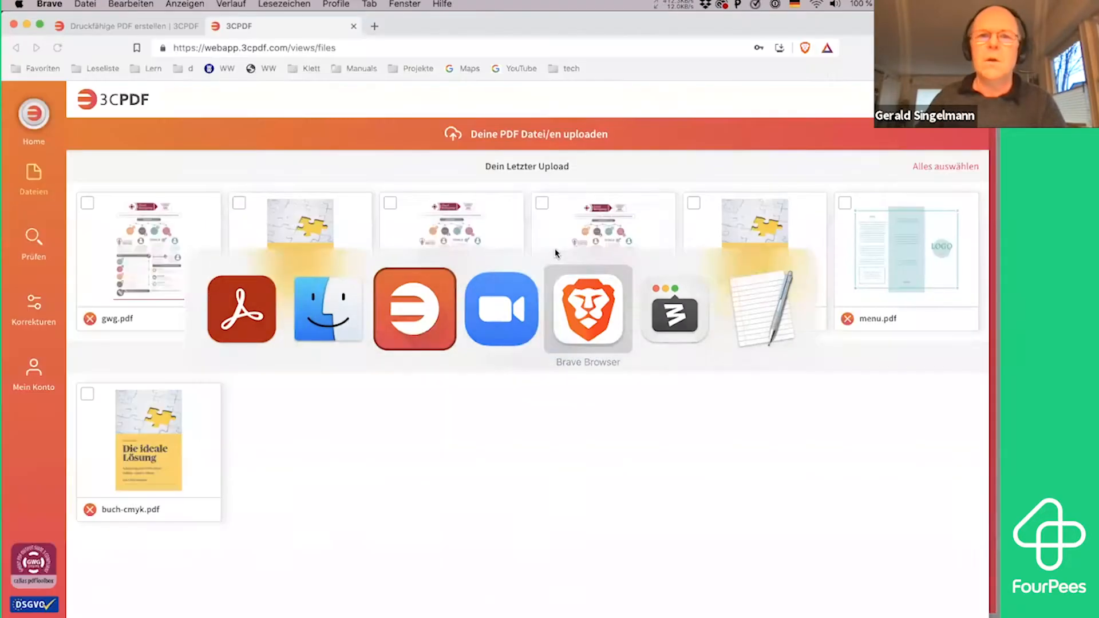
click(496, 135)
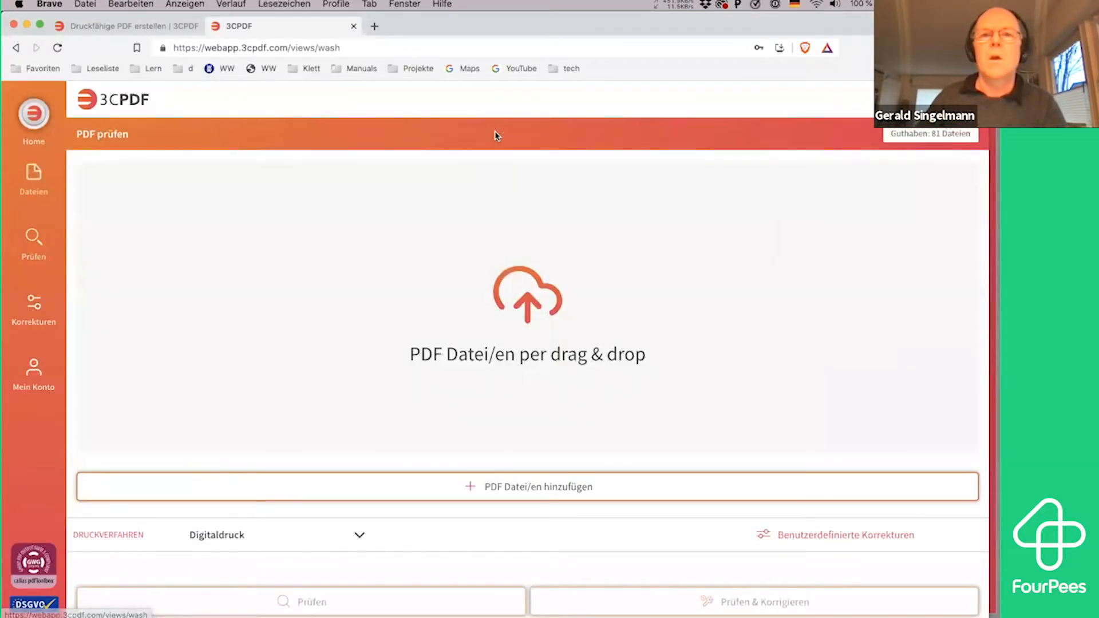
click(544, 325)
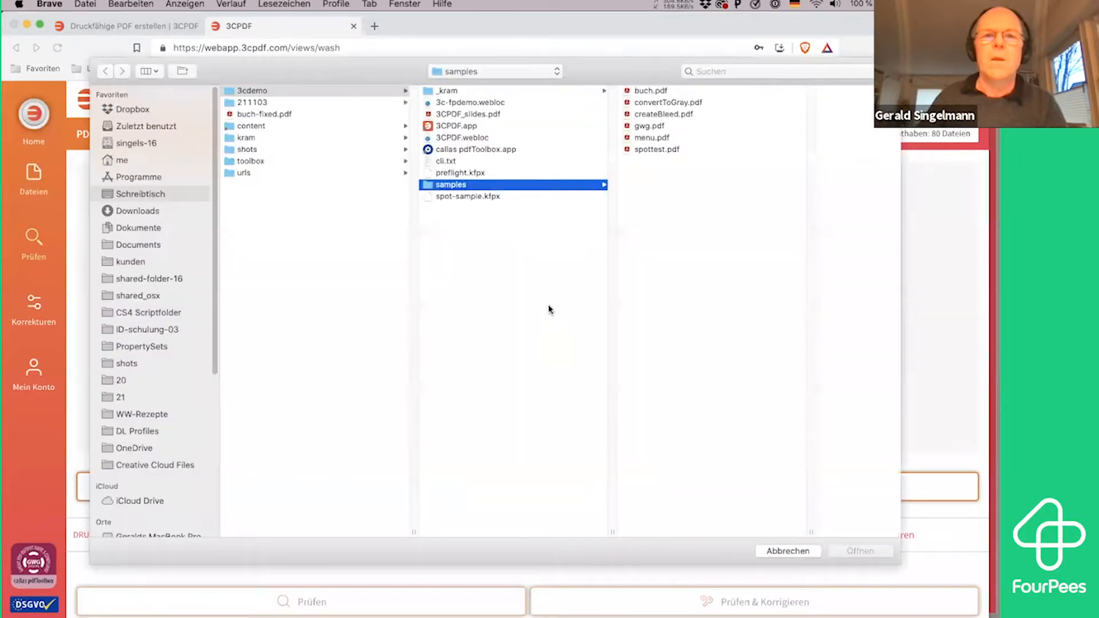
click(655, 140)
double_click(655, 140)
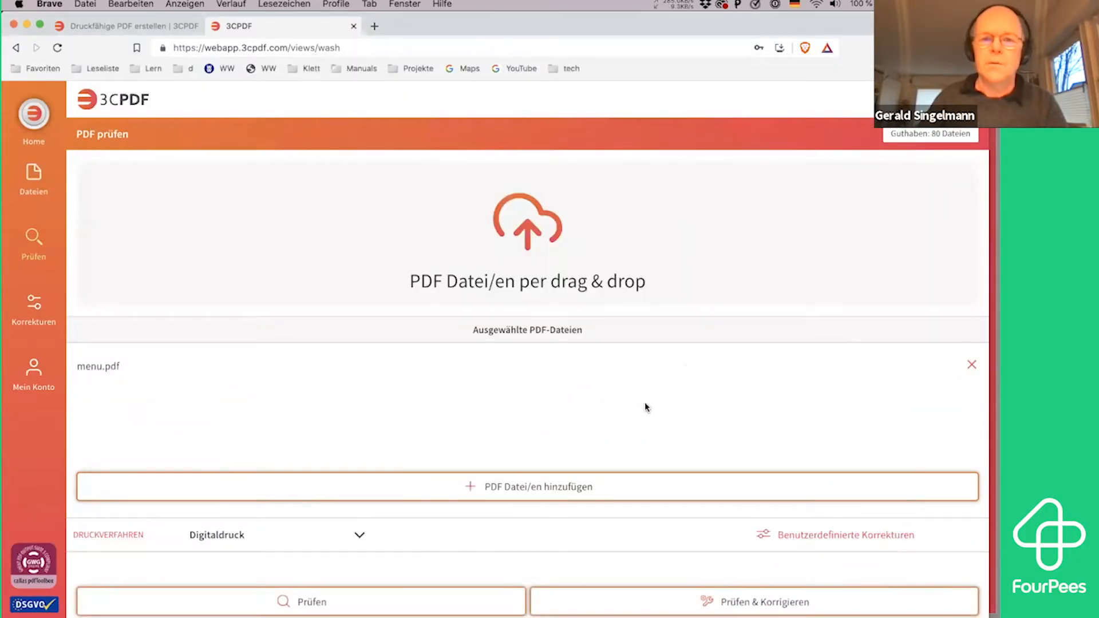
Enable the custom corrections Passermarken entfernen and Konvertierung von Sonderfarben nach CMYK, and run the check and correction on menu.pdf
click(872, 533)
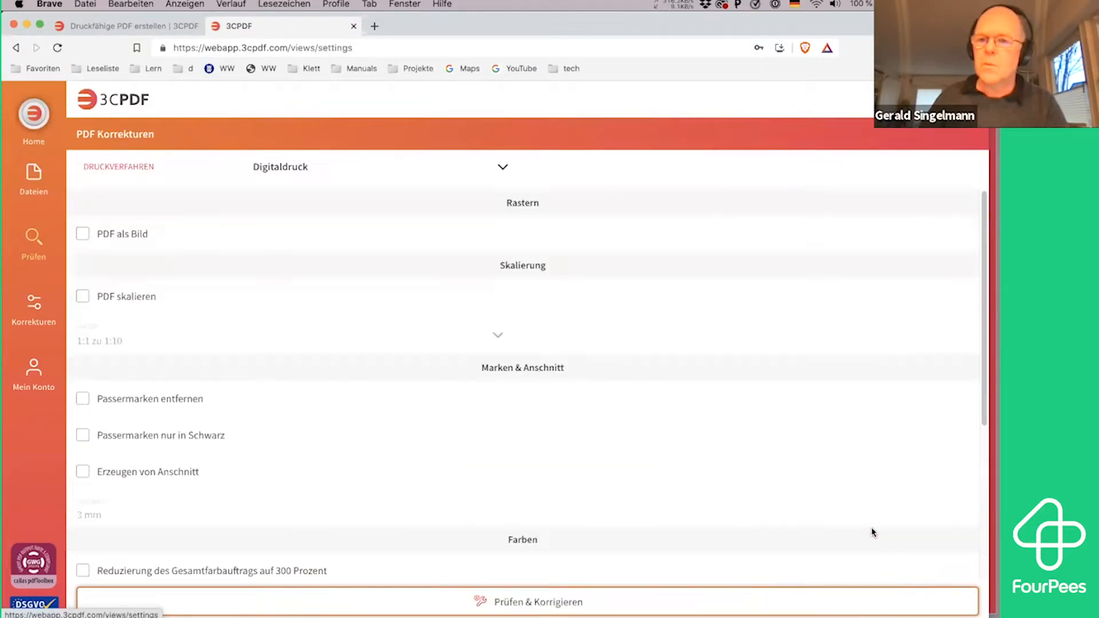
click(130, 400)
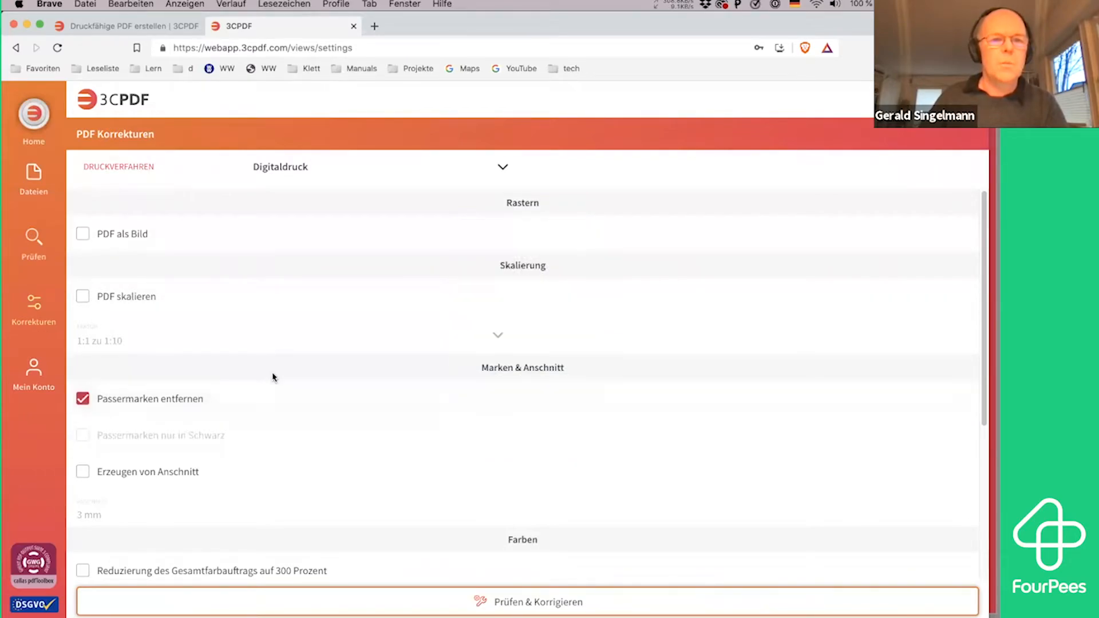
scroll(276, 377, down, 5)
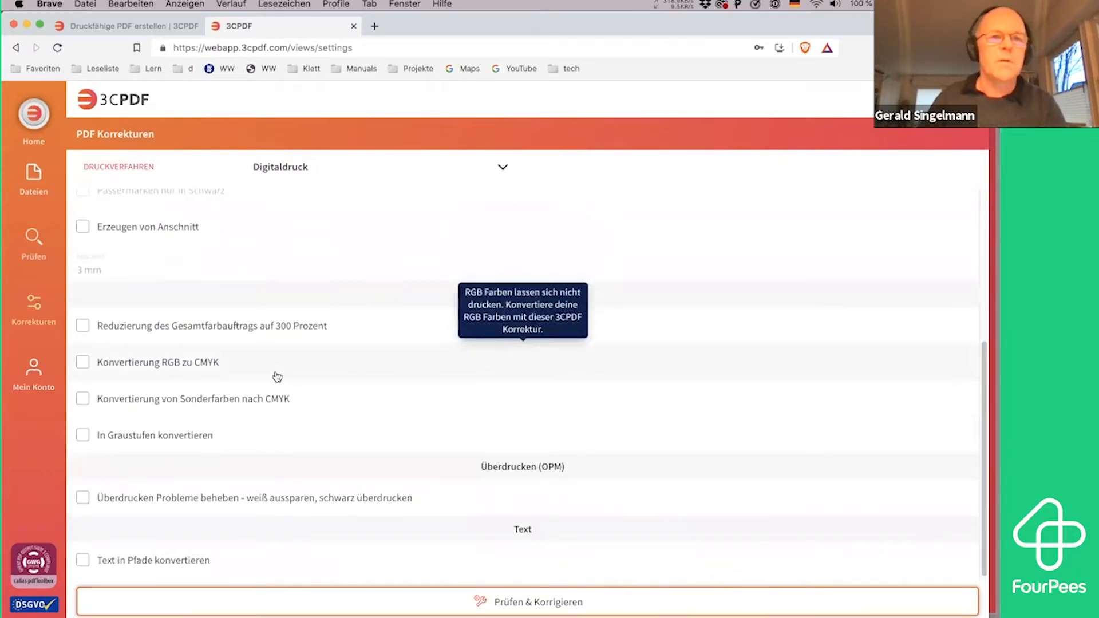
scroll(278, 376, up, 3)
scroll(252, 361, down, 2)
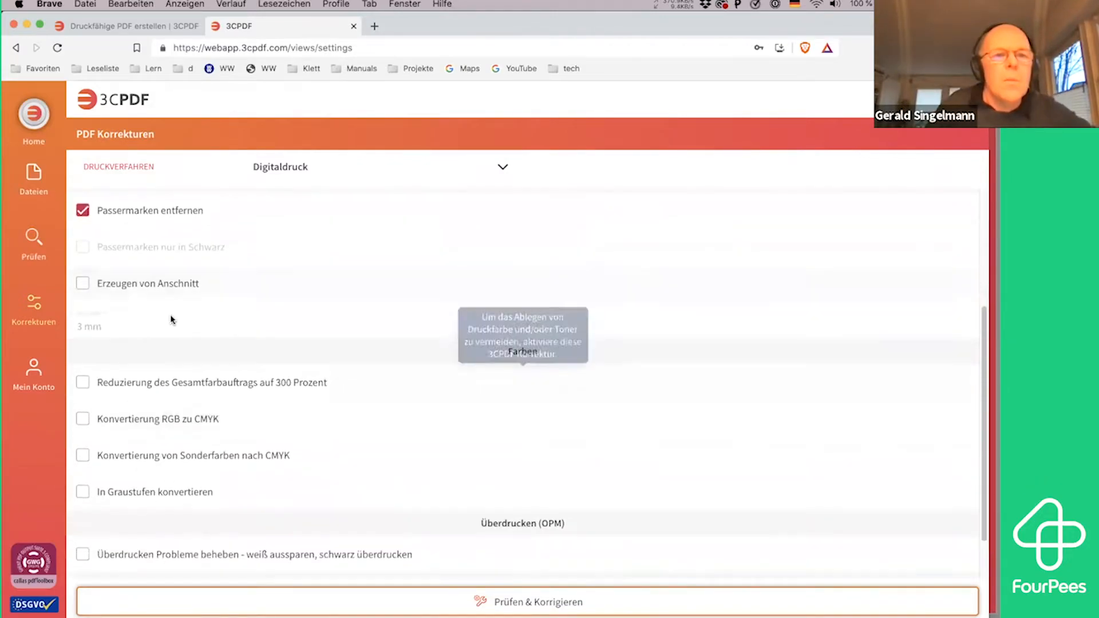
scroll(273, 339, down, 2)
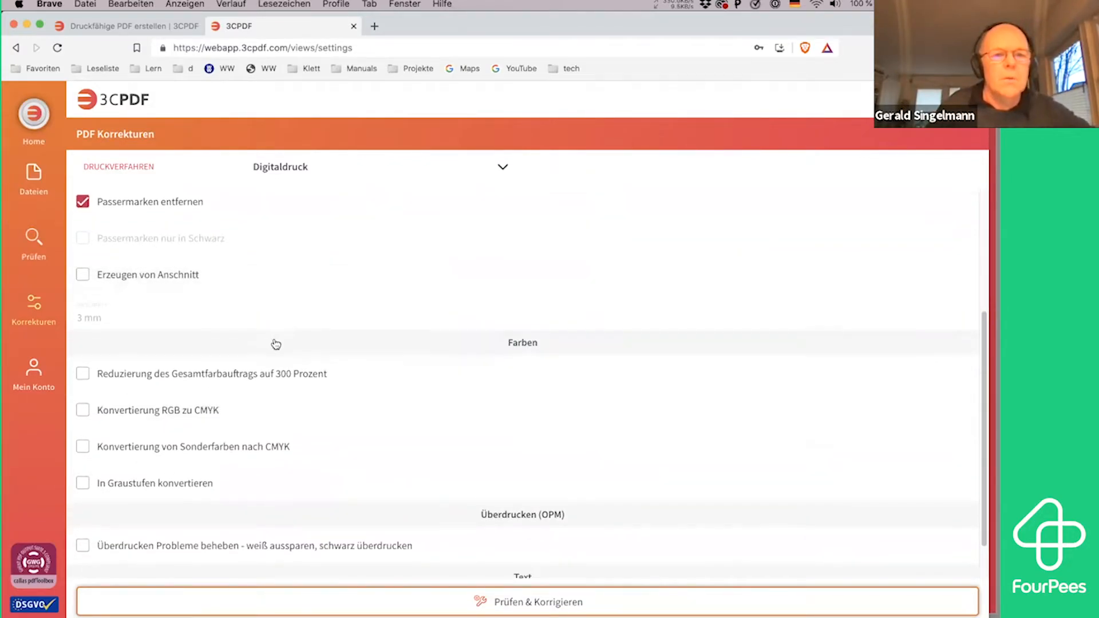
click(202, 404)
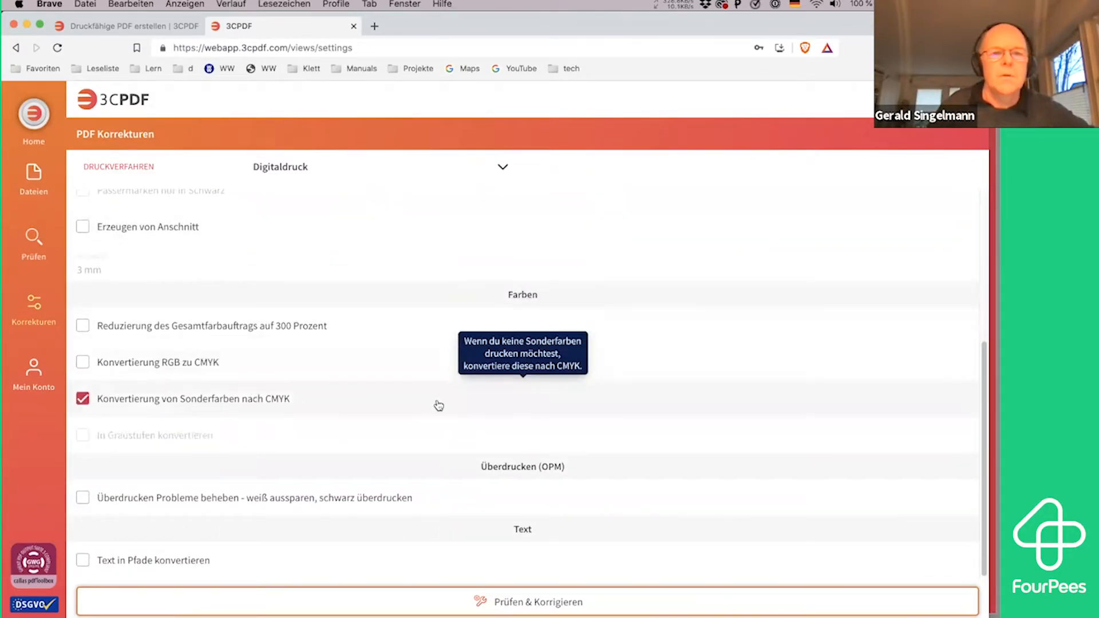
click(572, 603)
click(572, 607)
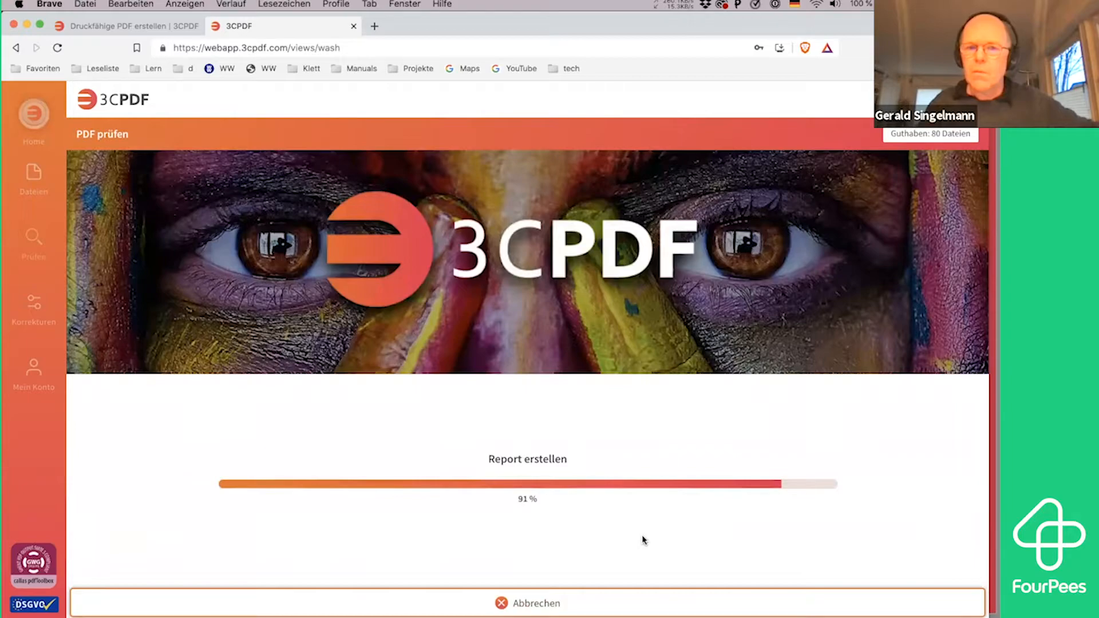
Open the menu.pdf result and review its separations, the list of corrections, and the details of the registration mark removal
click(596, 513)
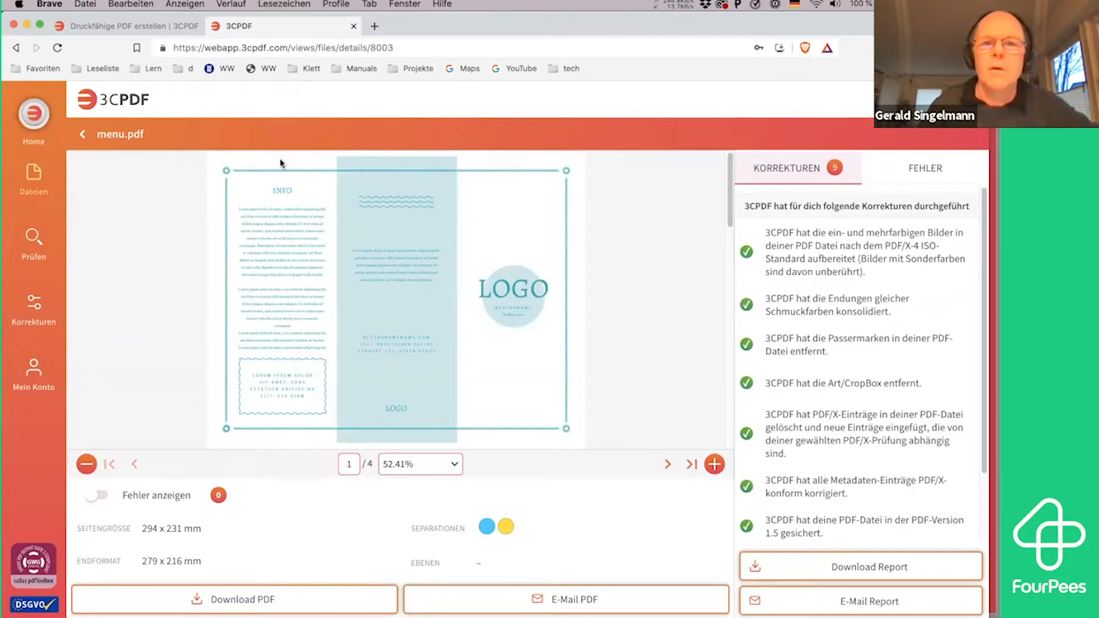
mouse_move(488, 527)
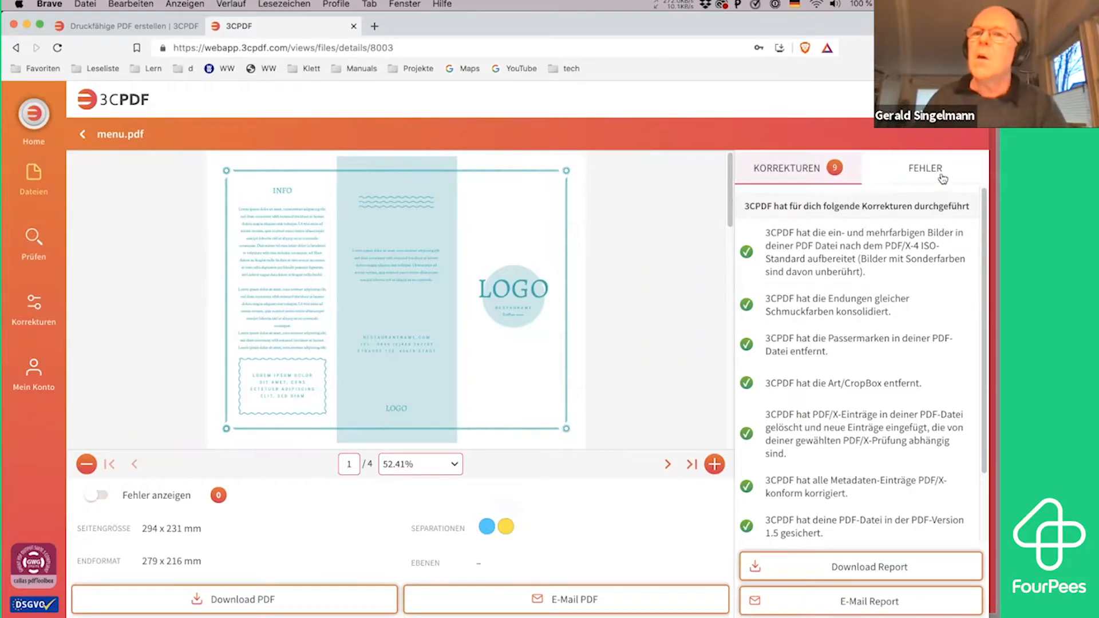
click(798, 172)
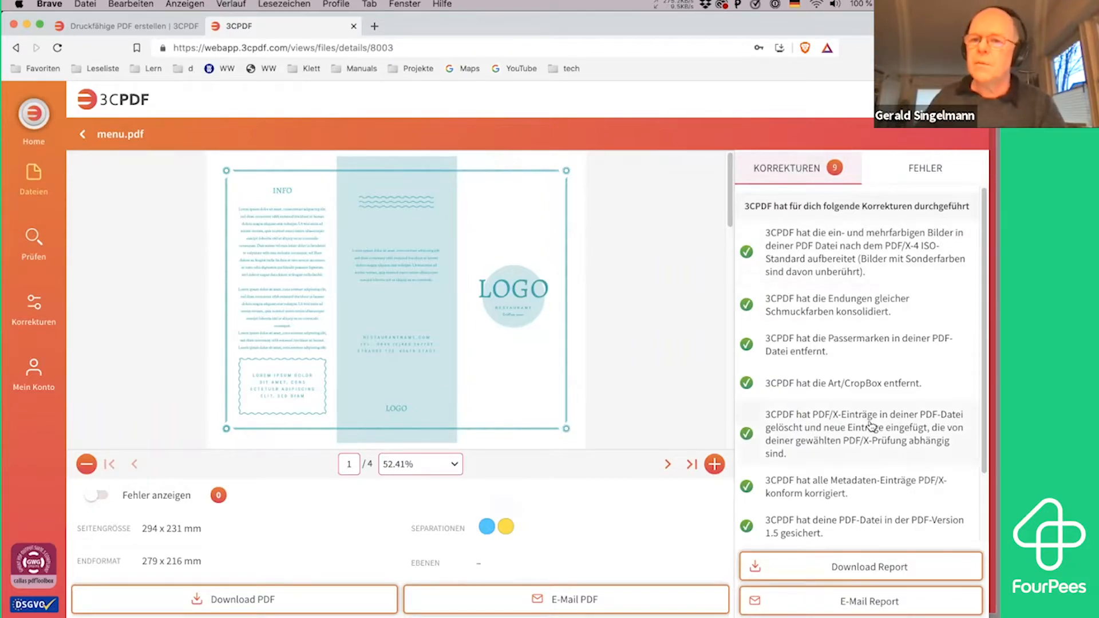
scroll(871, 425, down, 3)
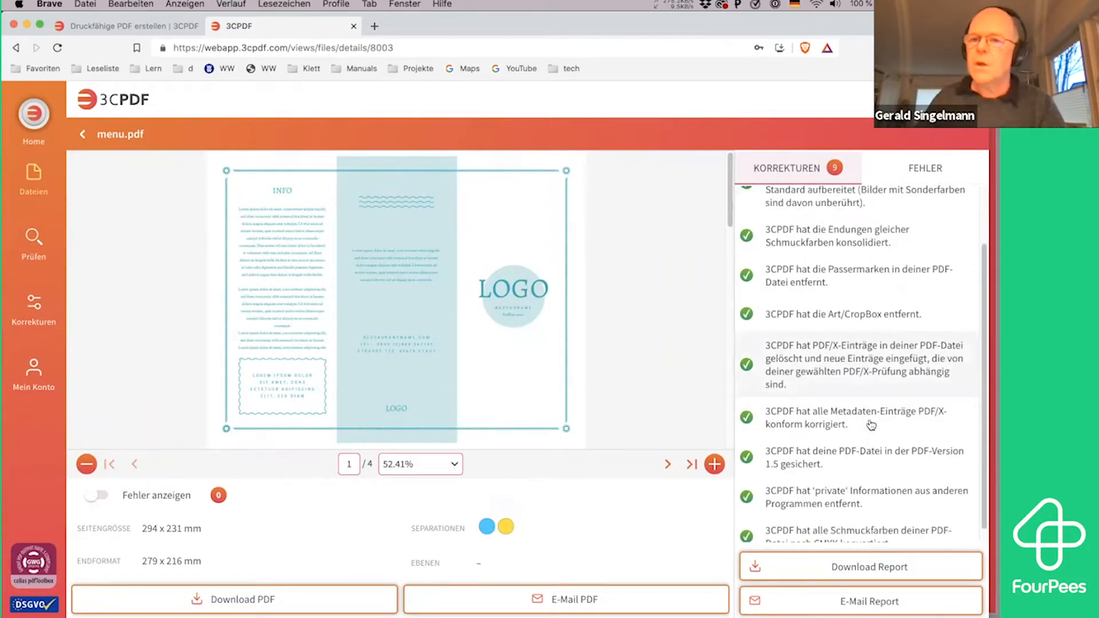
click(865, 266)
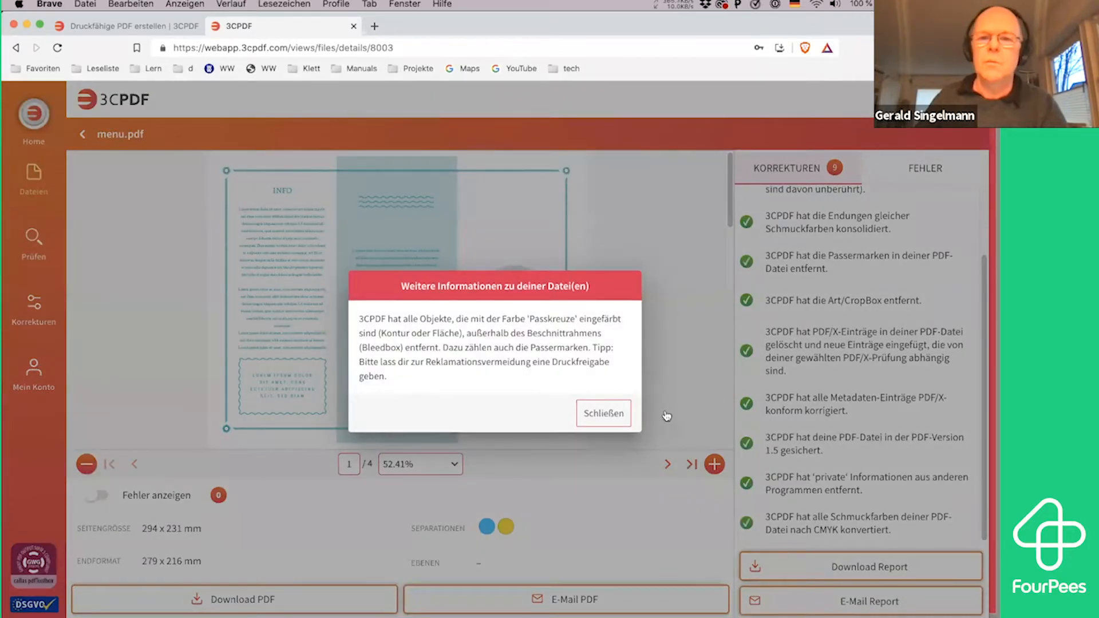
click(604, 414)
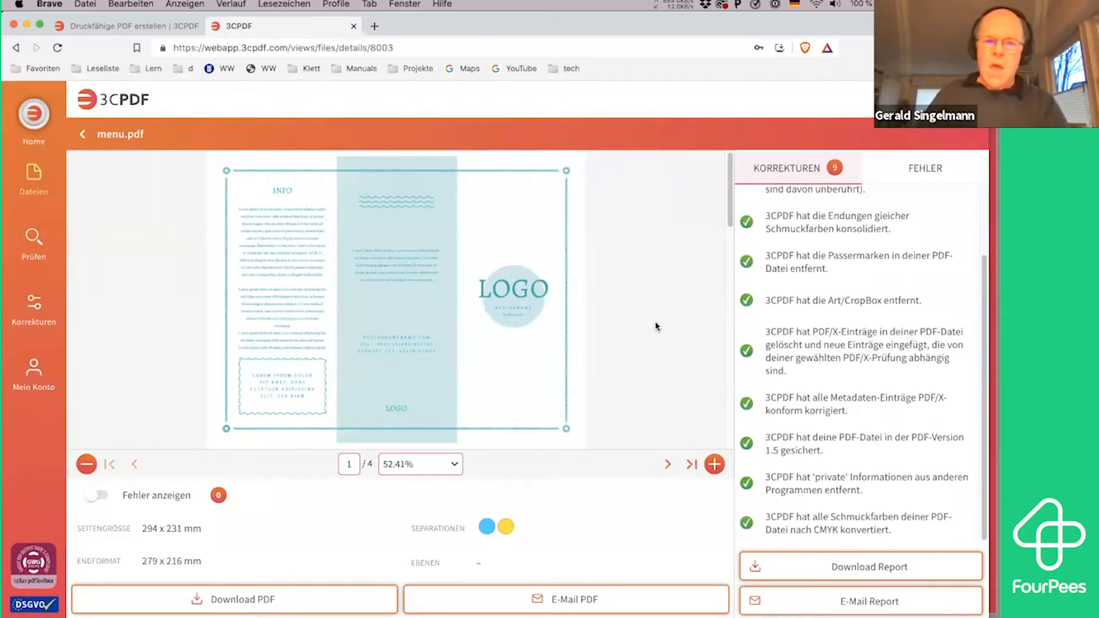
Close the 3CPDF web app tab, switch to the 3CPDF desktop app, and close the buch preview window
key(super+w)
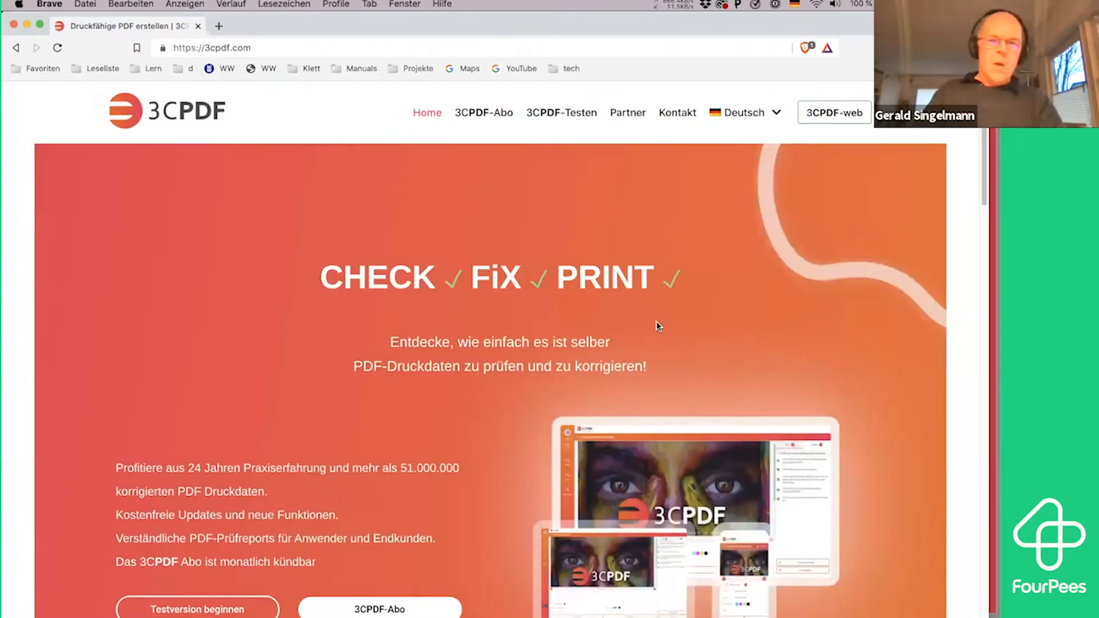
key(super+Tab)
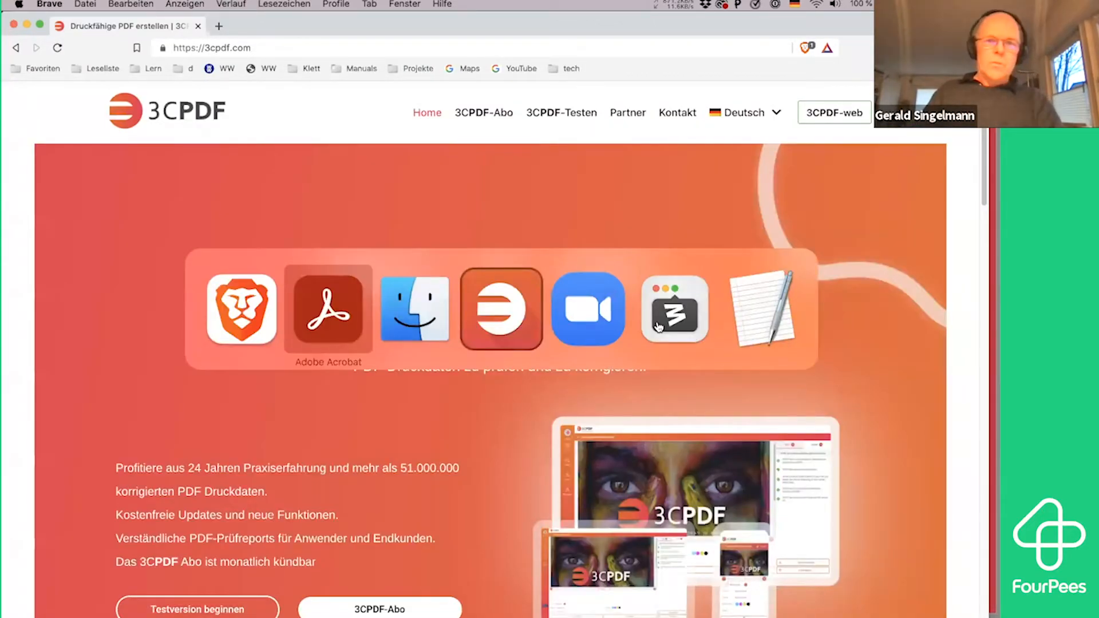
click(425, 317)
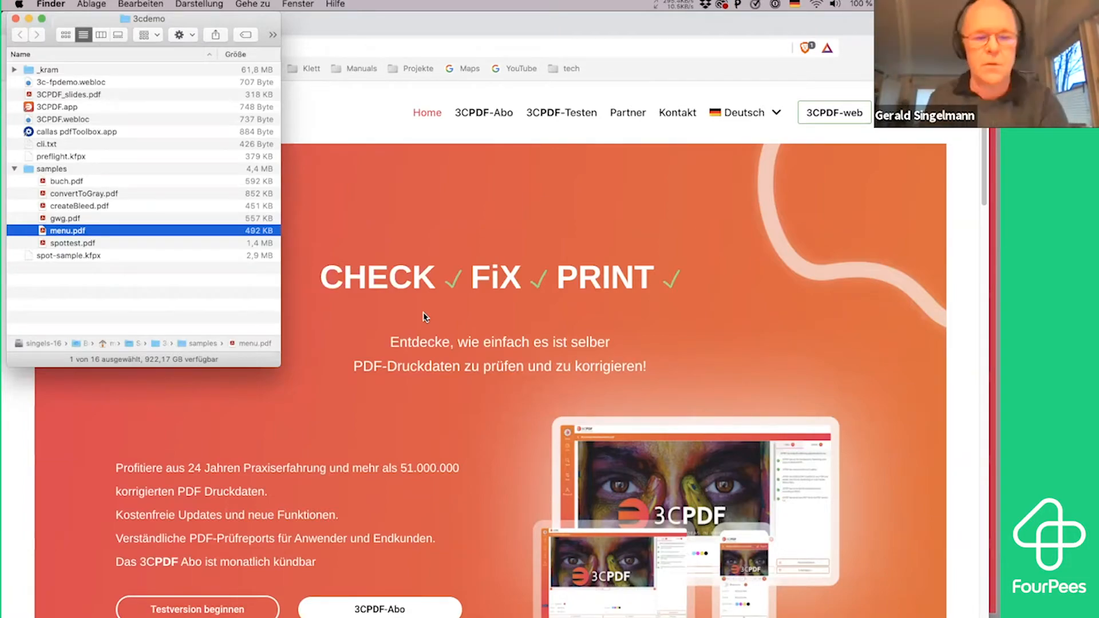
key(super+Tab)
key(super+Tab)
key(super+Tab)
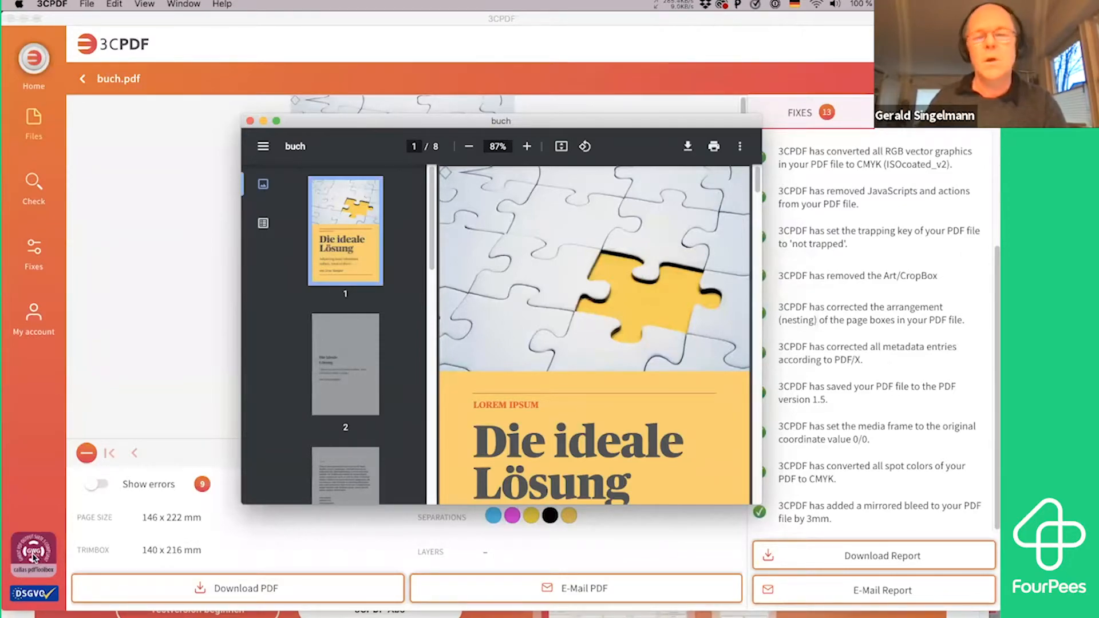
click(251, 122)
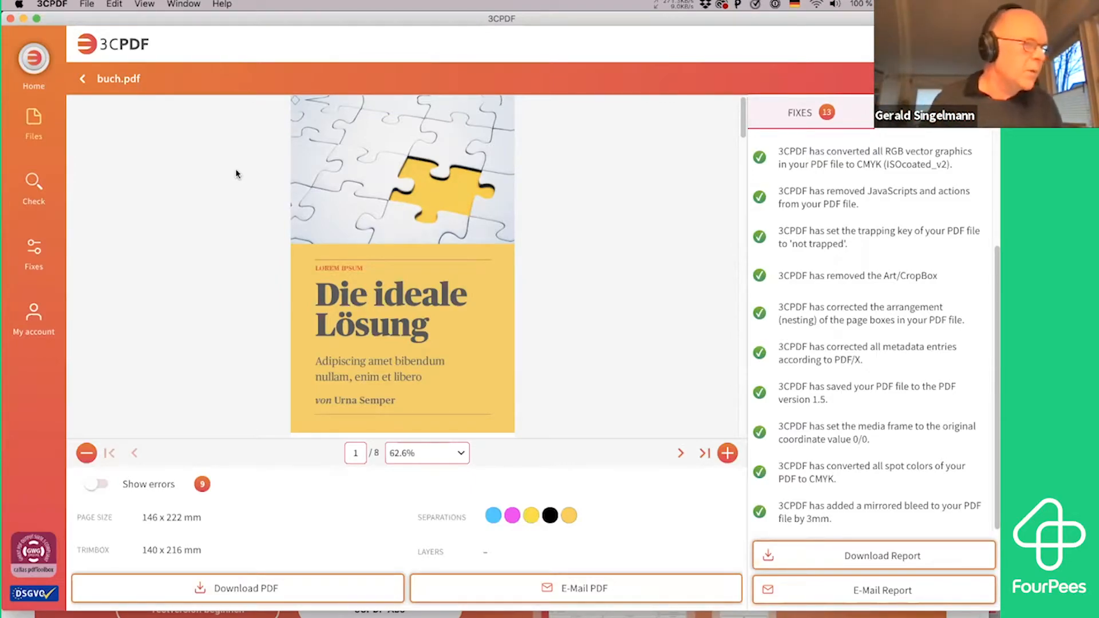
Launch callas pdfToolbox from the 3cdemo folder in Finder and bring it to the front
key(super+Tab)
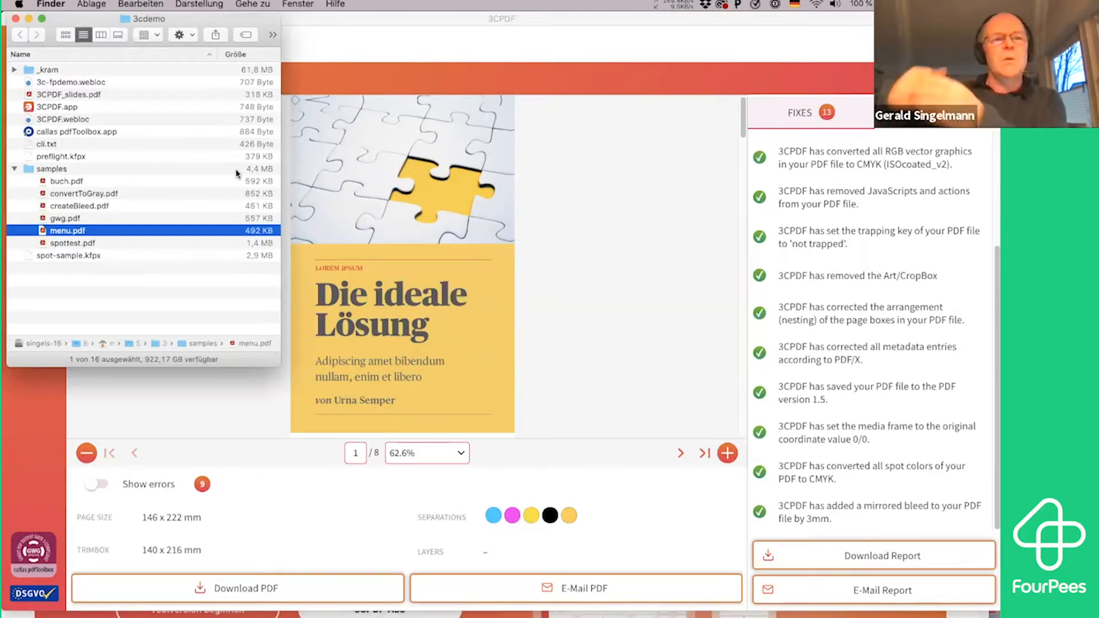
click(64, 132)
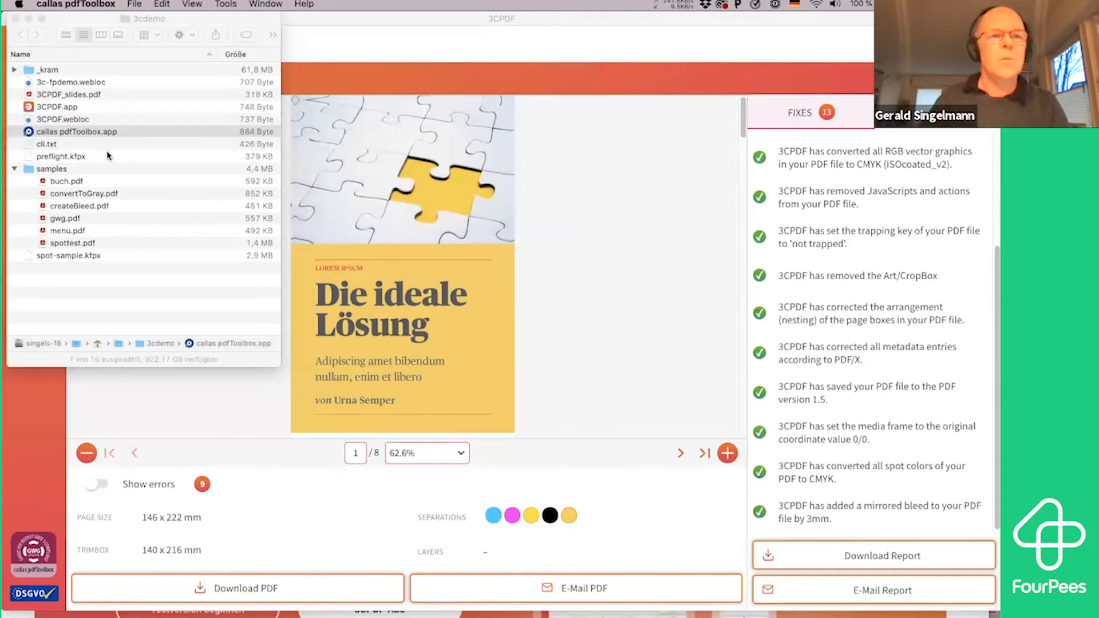
key(super+Tab)
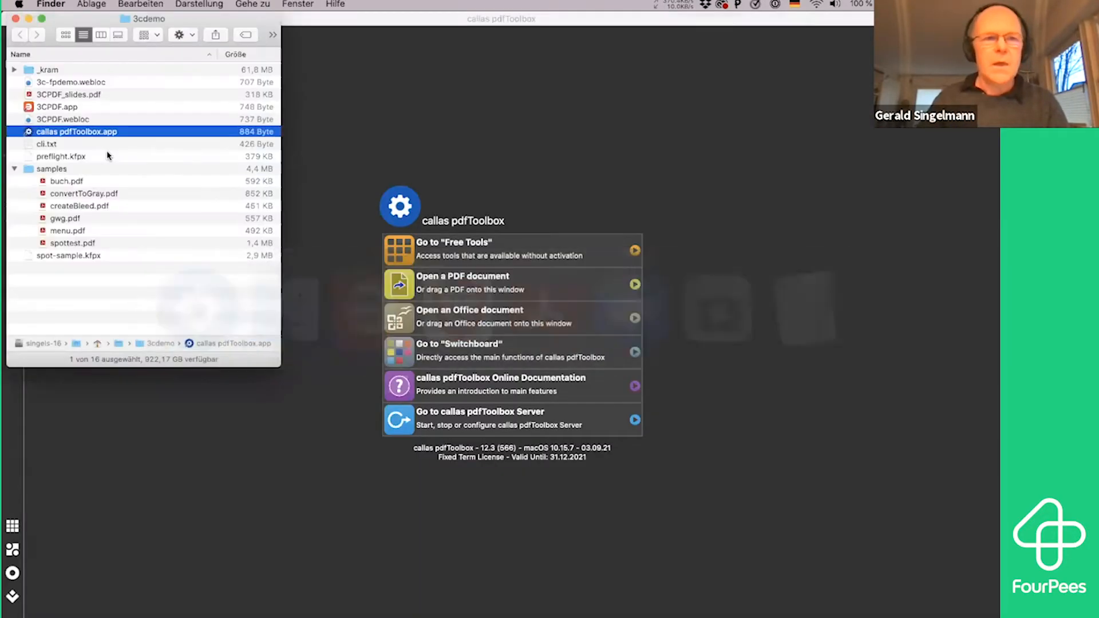
key(super+Tab)
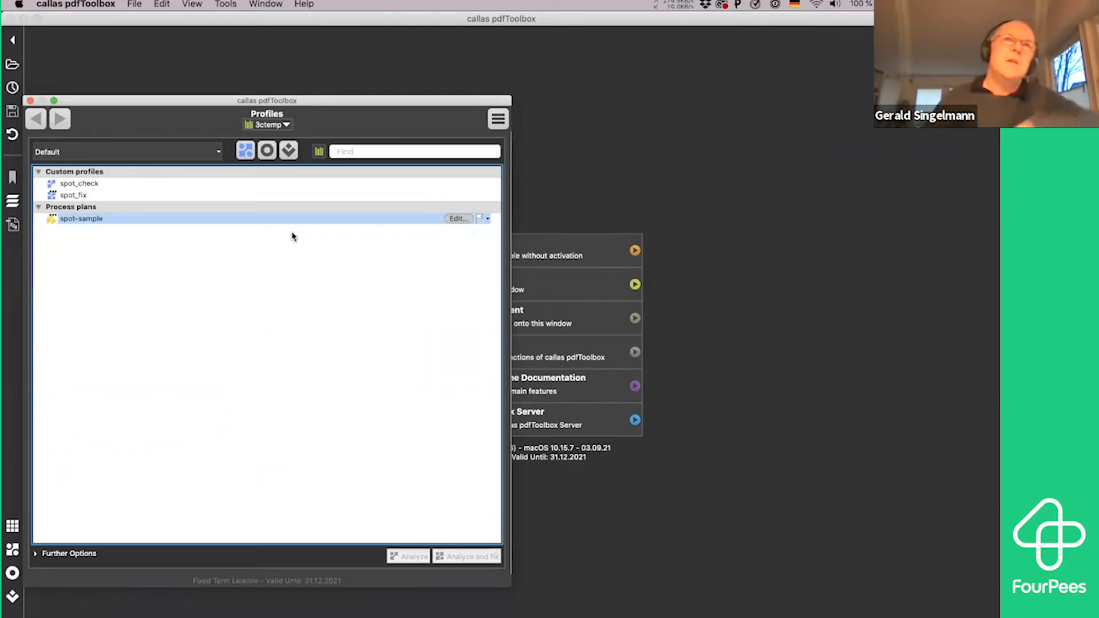
Open the spot-sample process plan from the 3ctemp library for editing and inspect its spot_check and spot_fix steps
click(116, 184)
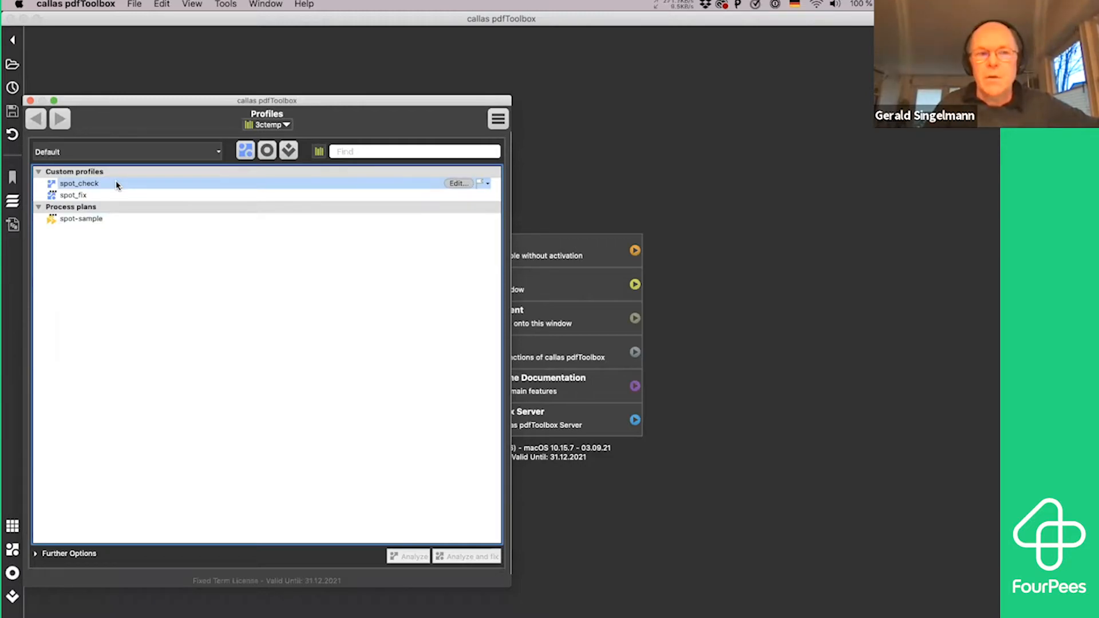
click(138, 223)
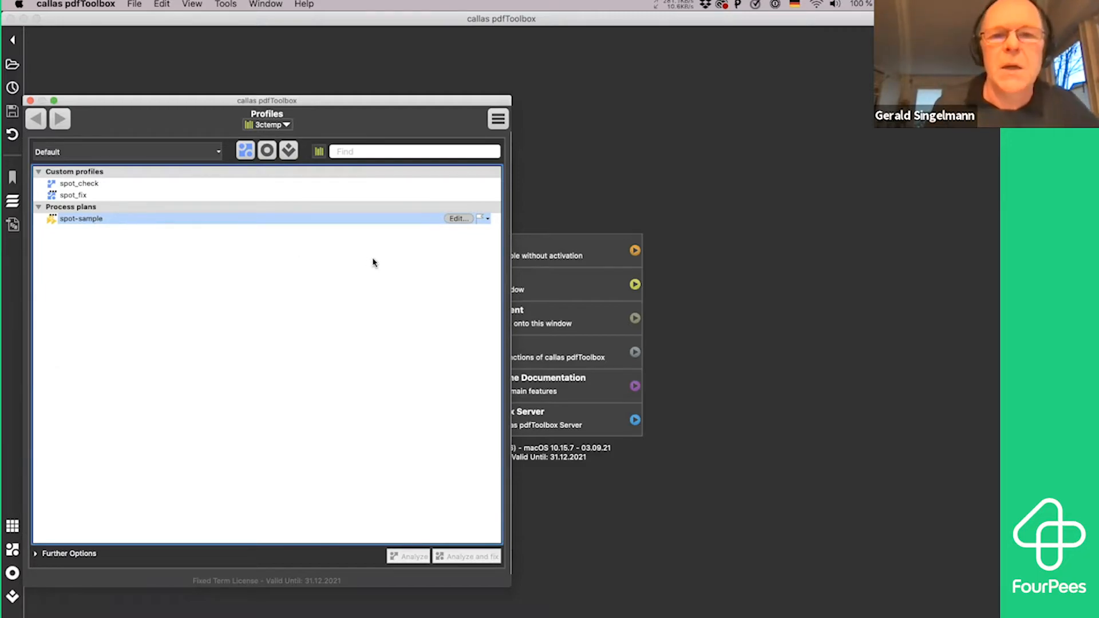
click(459, 219)
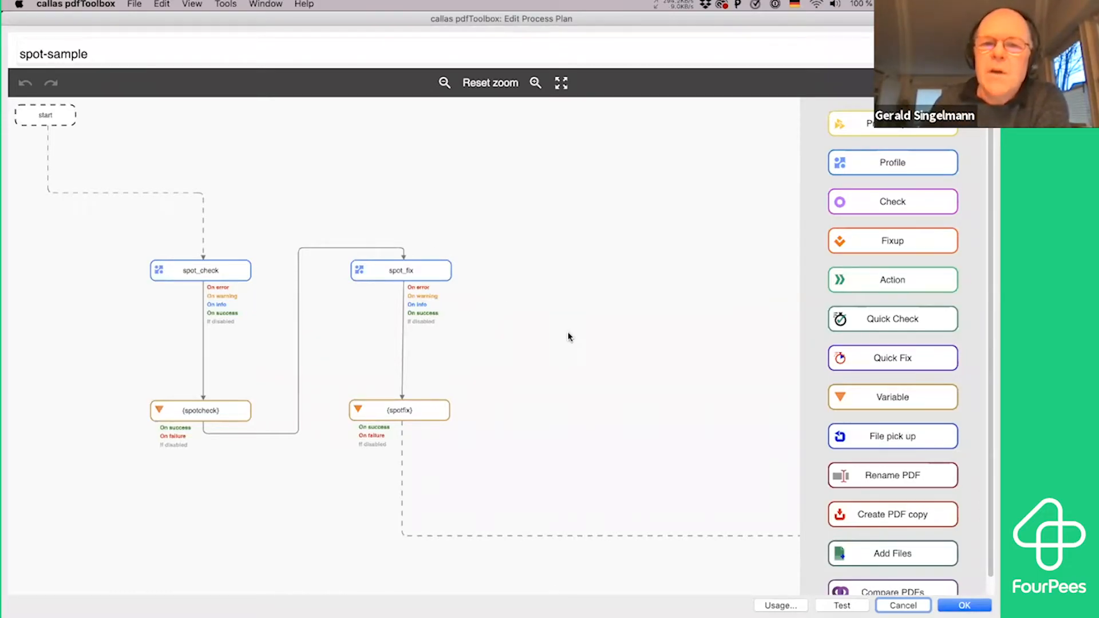
key(Escape)
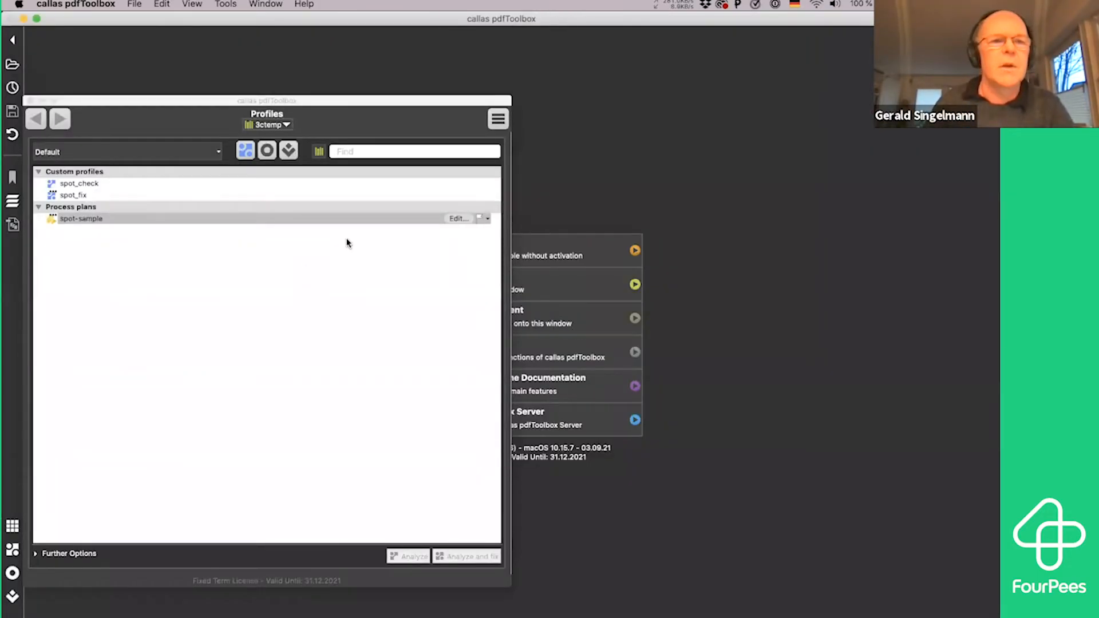
click(459, 218)
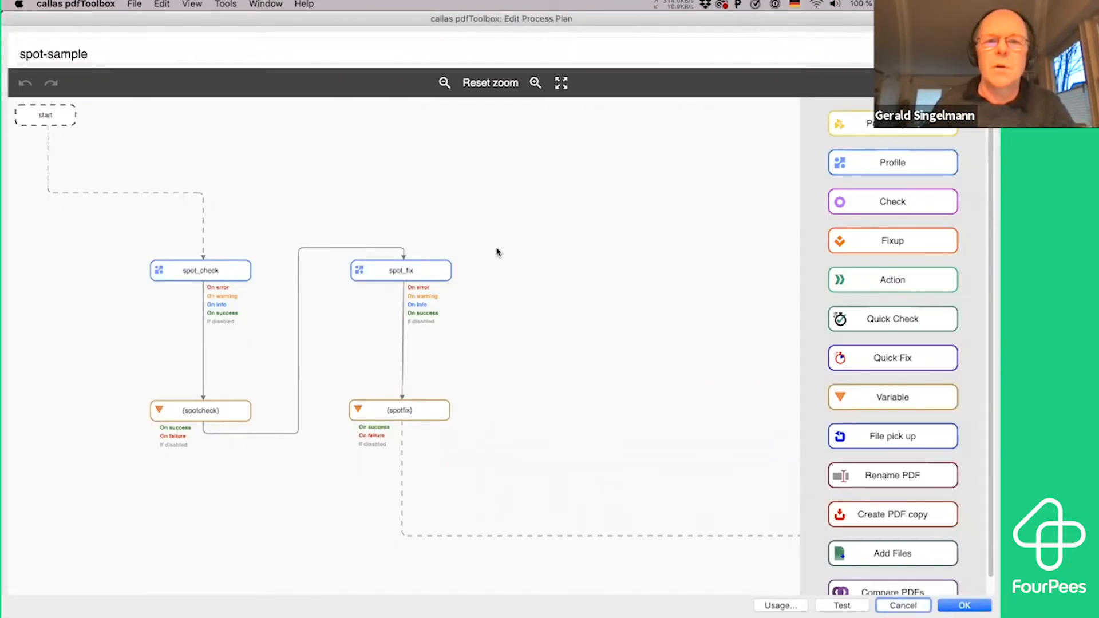
click(228, 273)
click(417, 273)
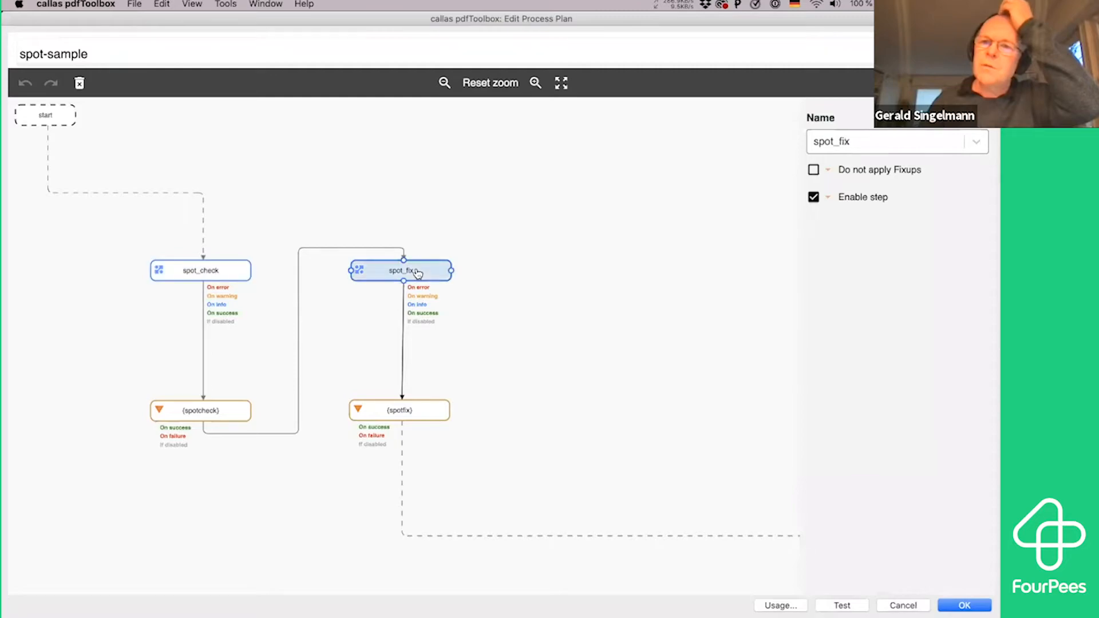
Open the script of the spotcheck variable, examine its result, checks, fixups and app.vars.rs handling, and close it without saving
click(222, 408)
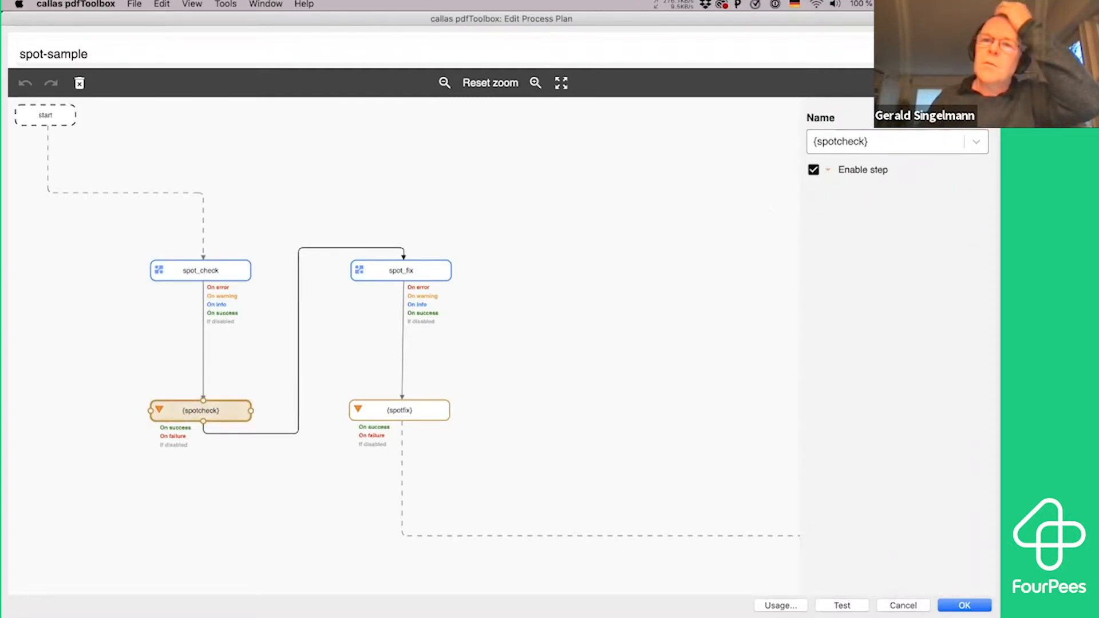
click(982, 117)
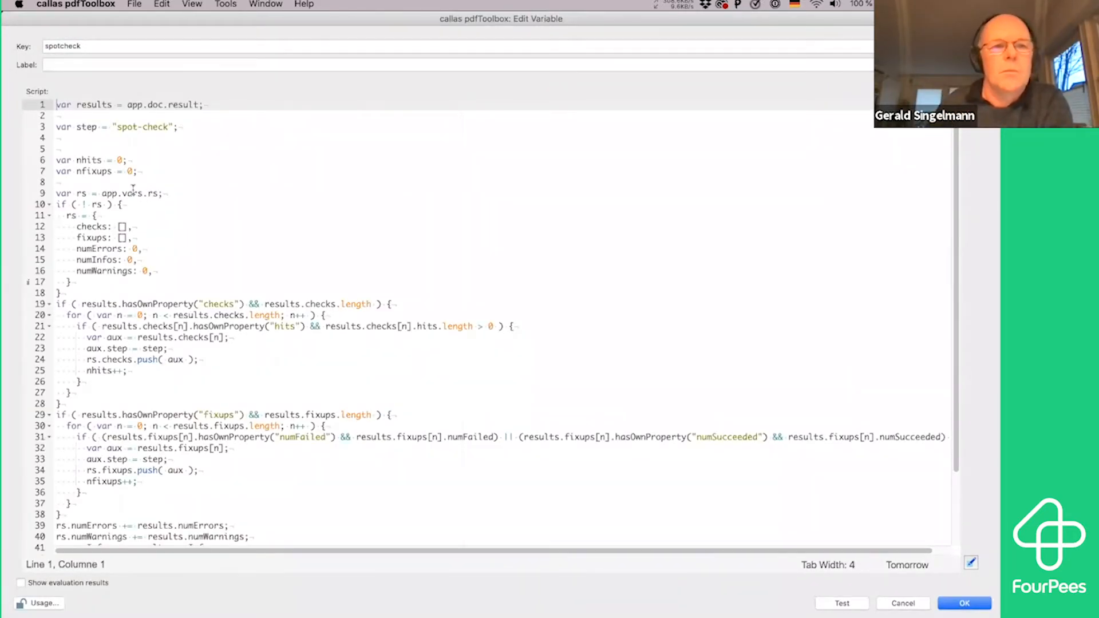
drag(143, 104, 216, 102)
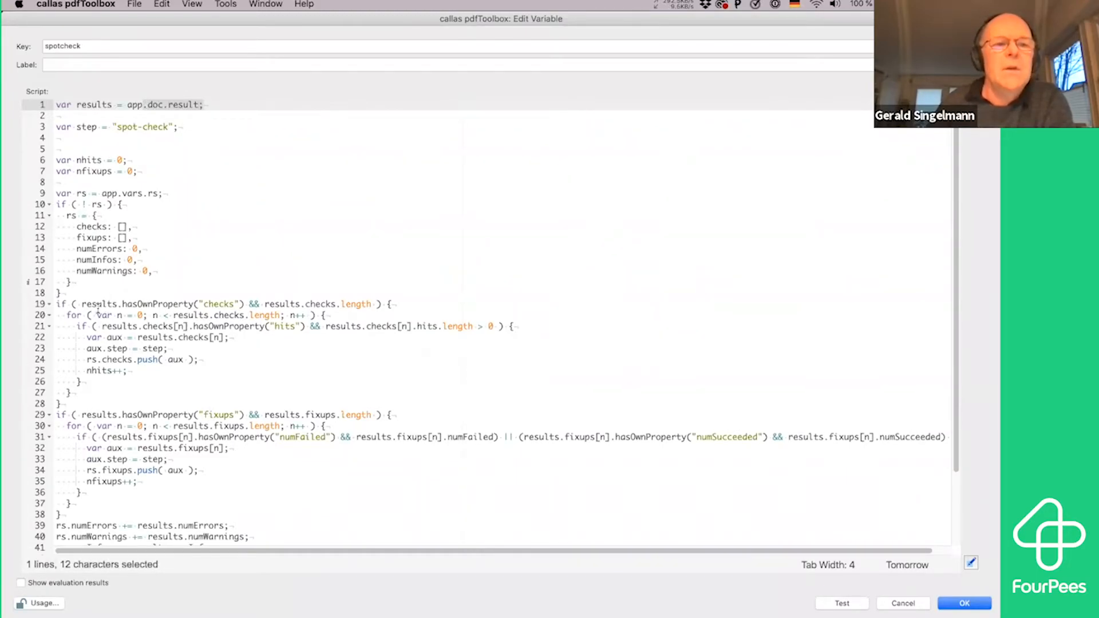
double_click(219, 304)
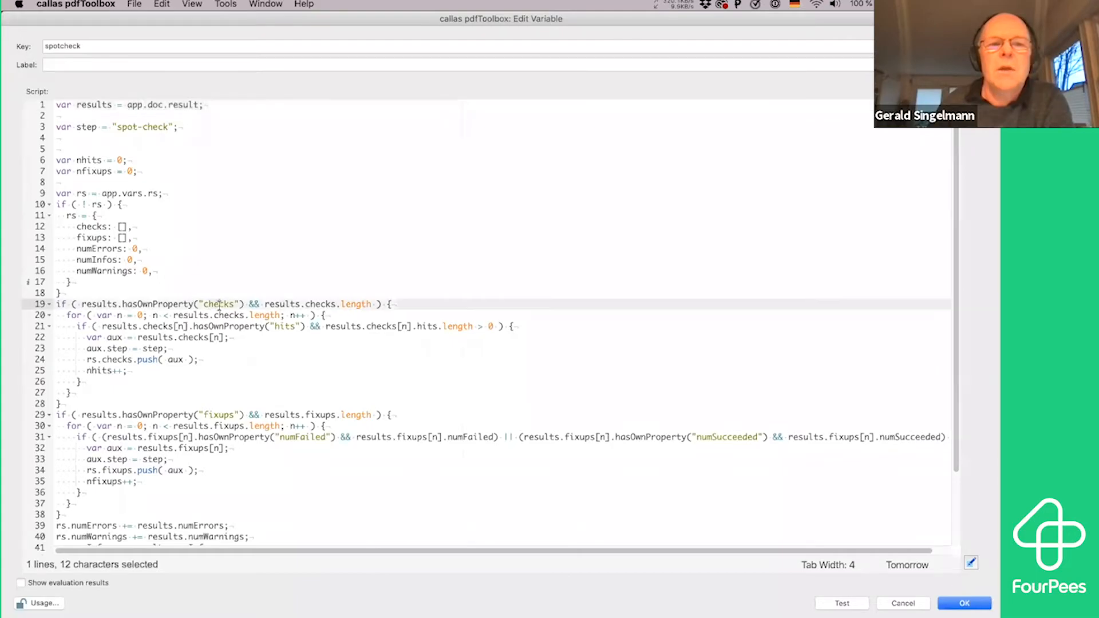
double_click(221, 415)
scroll(215, 421, down, 3)
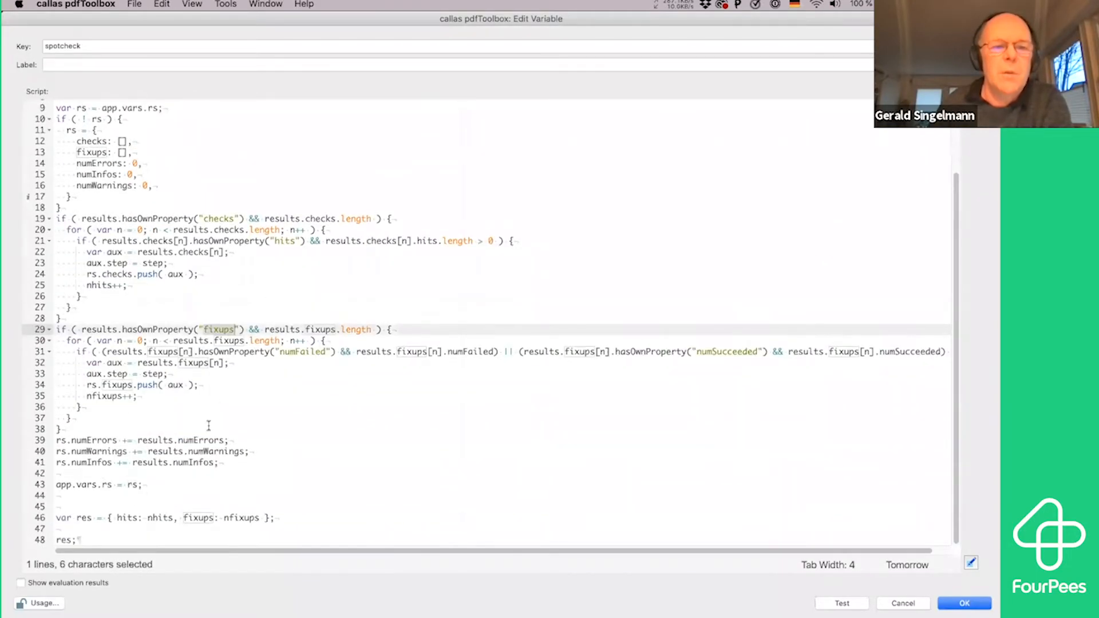
drag(111, 485, 64, 485)
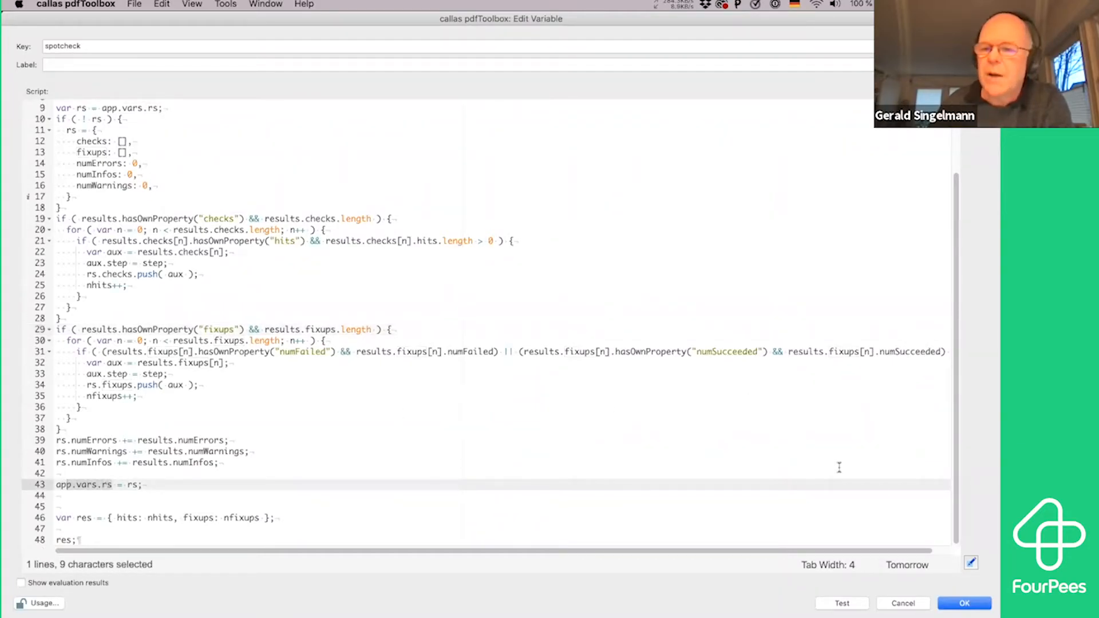
click(917, 602)
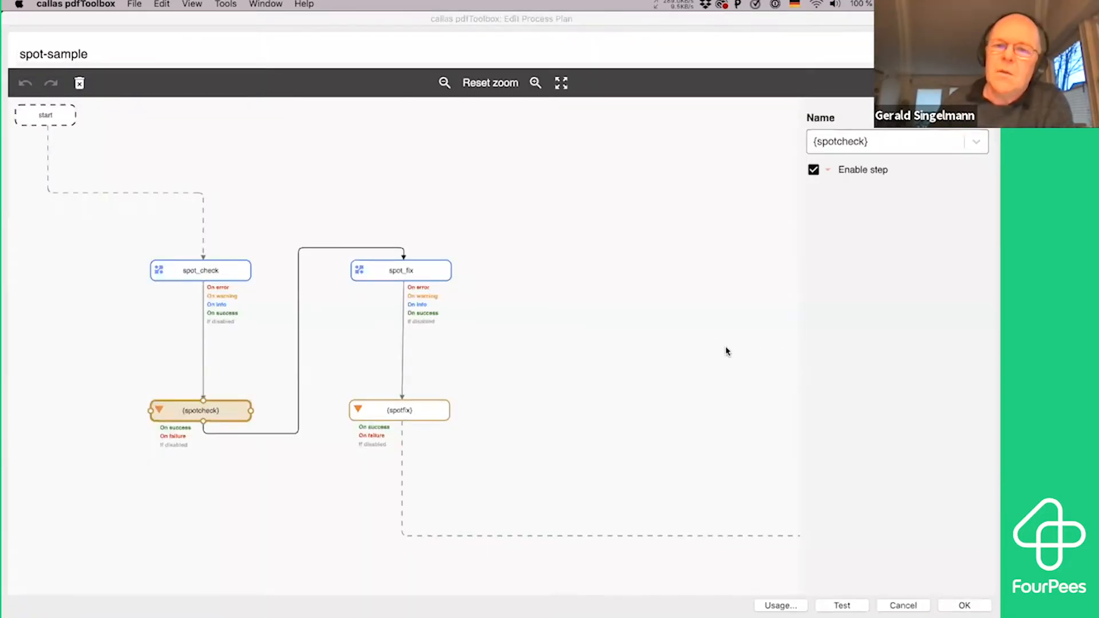
Review the spot_check, spotcheck, spot_fix and spotfix steps of the spot-sample process plan, and close the plan without saving
click(225, 275)
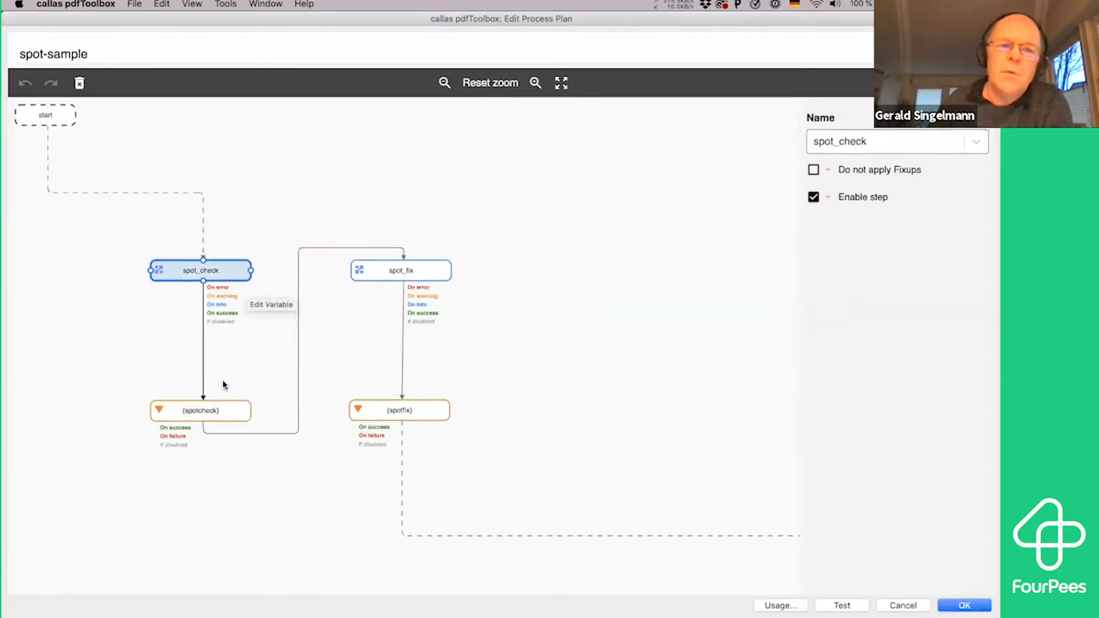
click(224, 410)
click(422, 270)
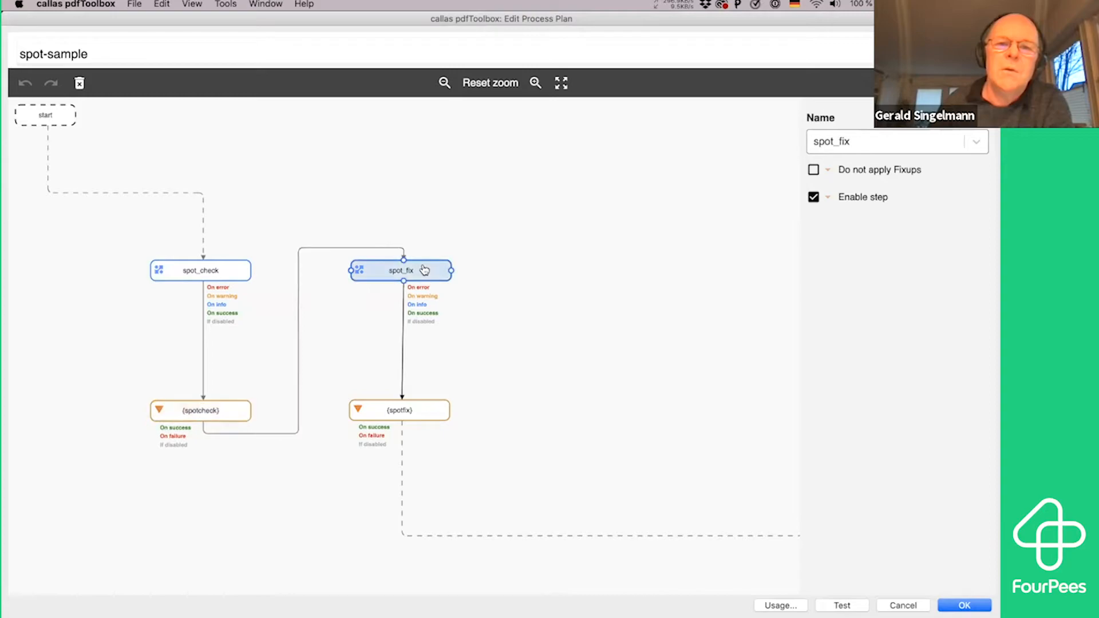
click(444, 416)
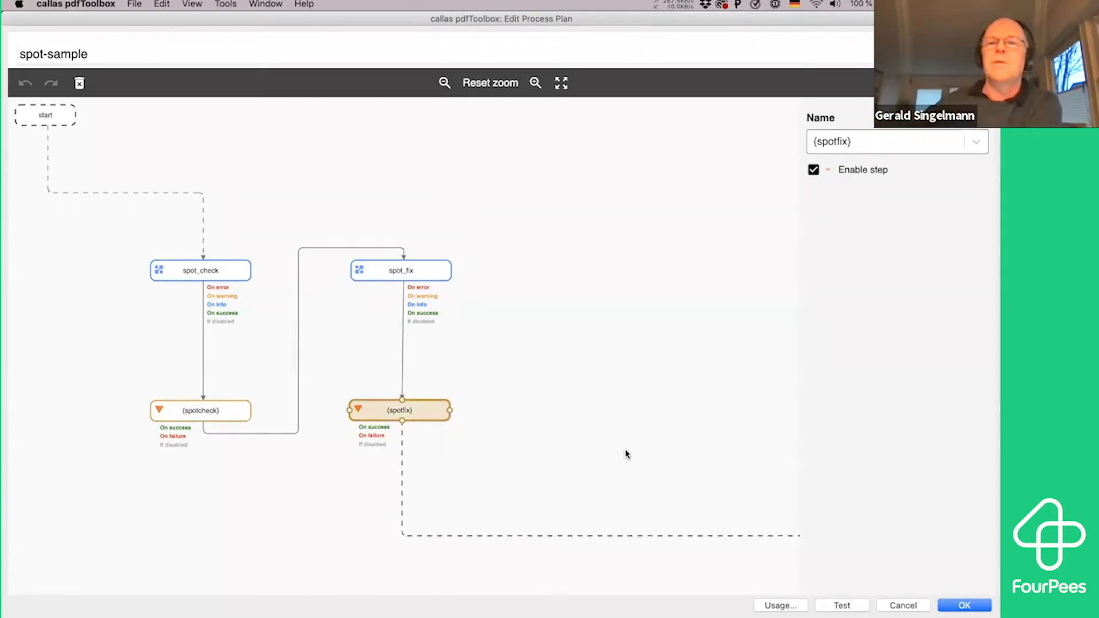
click(903, 605)
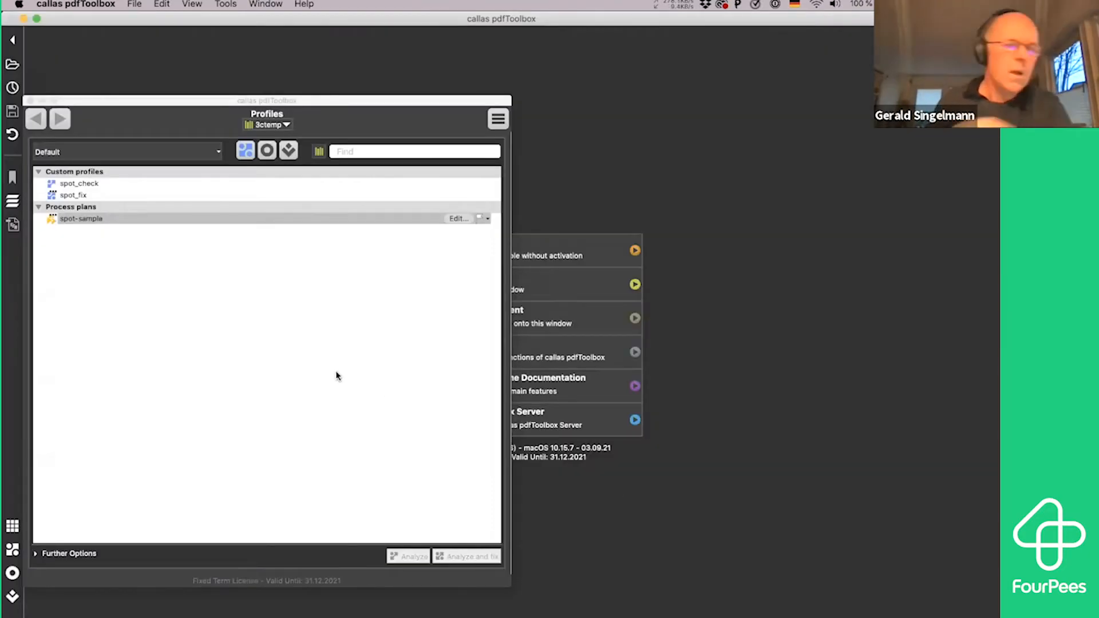
Switch to Finder, open a Terminal window for the 3cdemo folder, and bring cli.txt in TextEdit to the front
key(super+Tab)
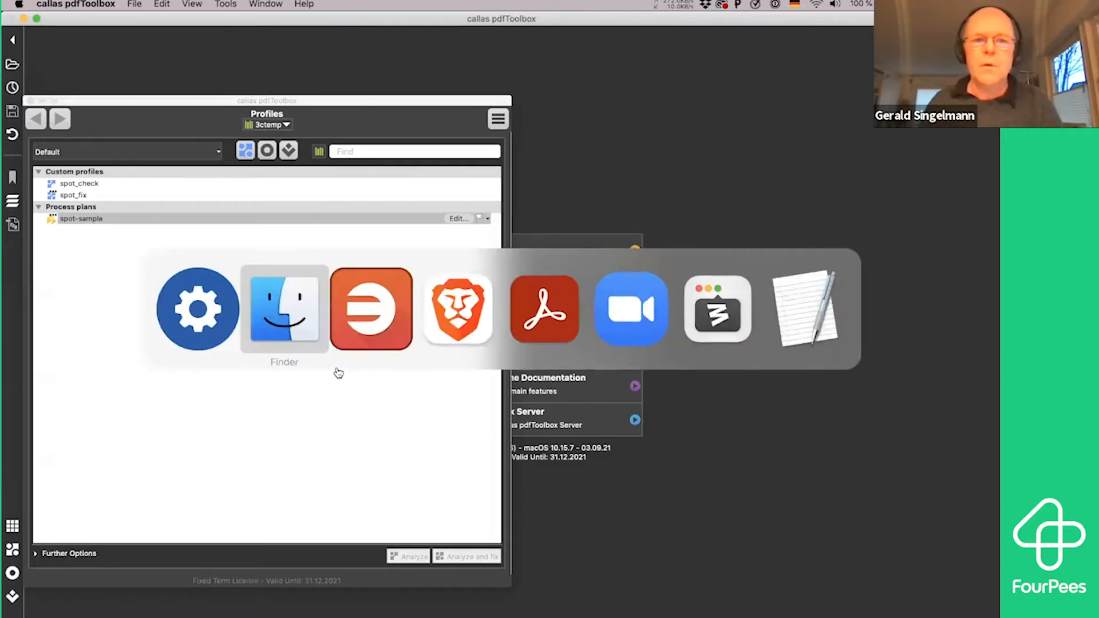
click(309, 312)
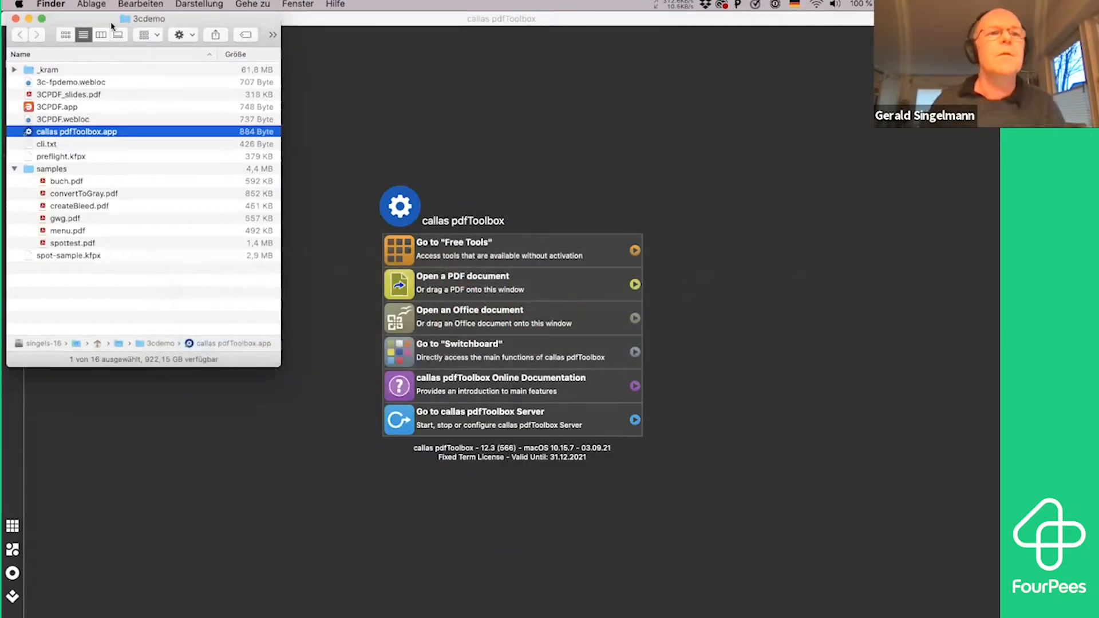
mouse_move(535, 611)
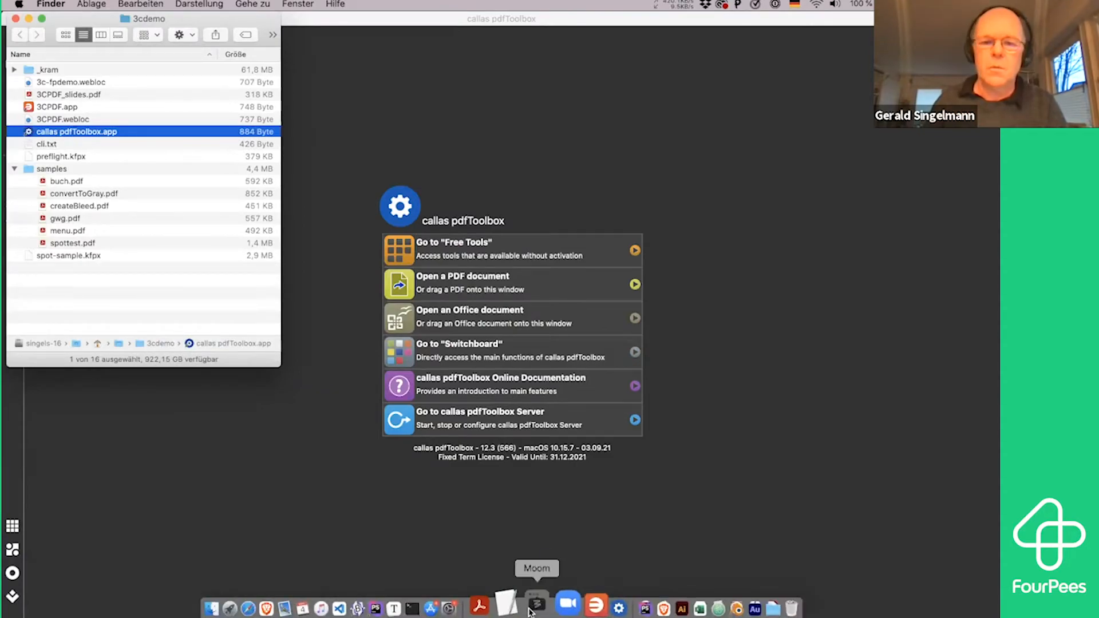
click(419, 604)
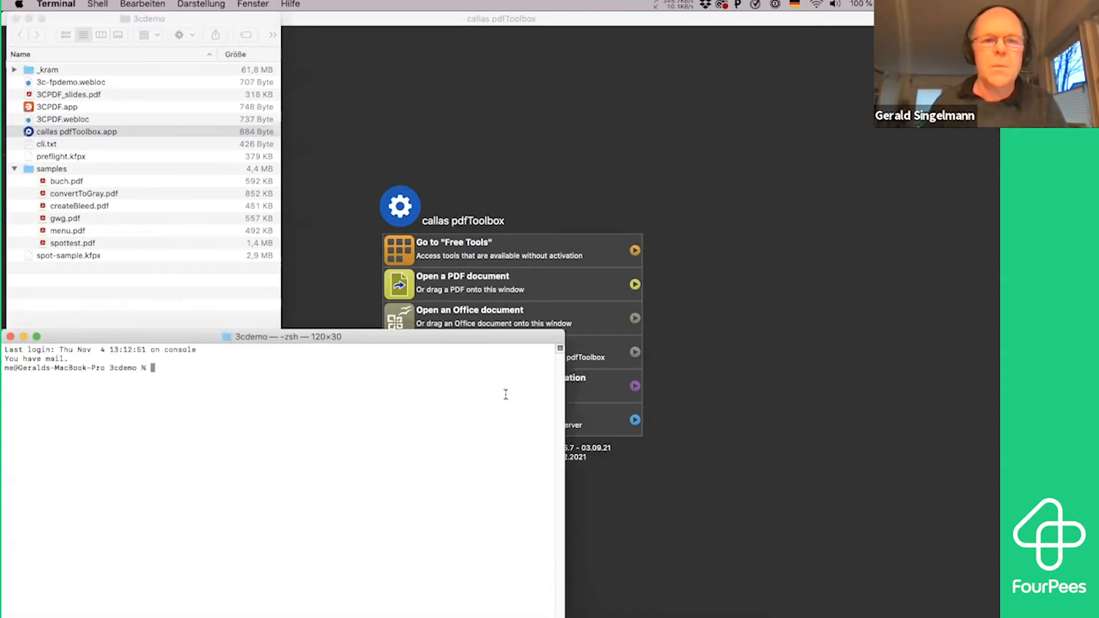
key(super+Tab)
mouse_move(897, 331)
click(862, 328)
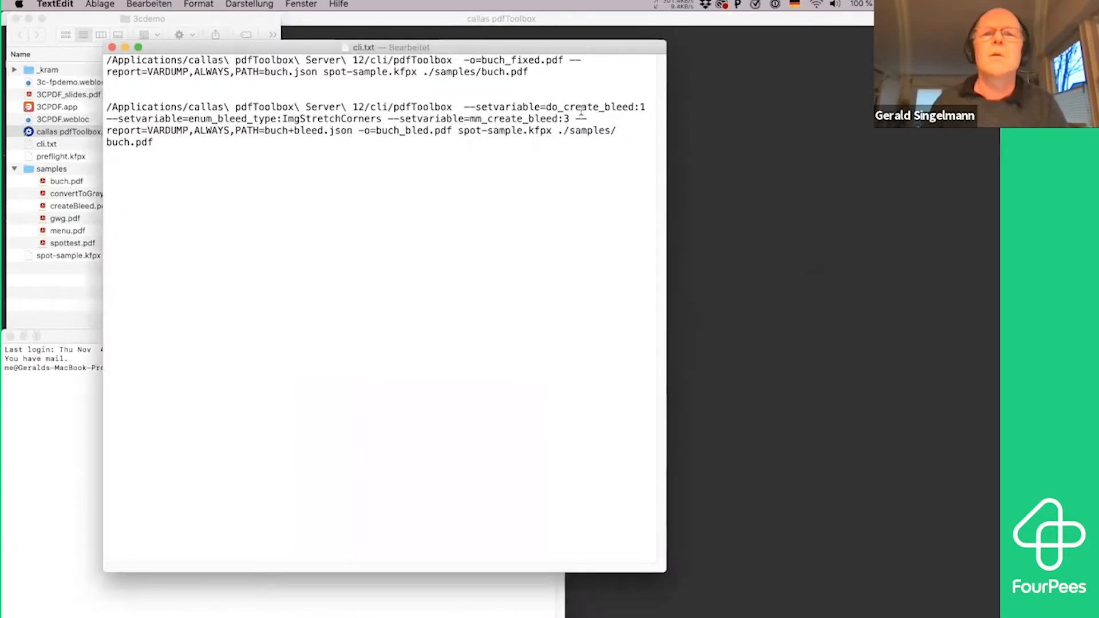
Copy the first command of cli.txt into Terminal and run it, processing ./samples/buch.pdf with spot-sample.kfpx into buch_fixed.pdf and a buch.json VARDUMP report
drag(528, 73, 100, 61)
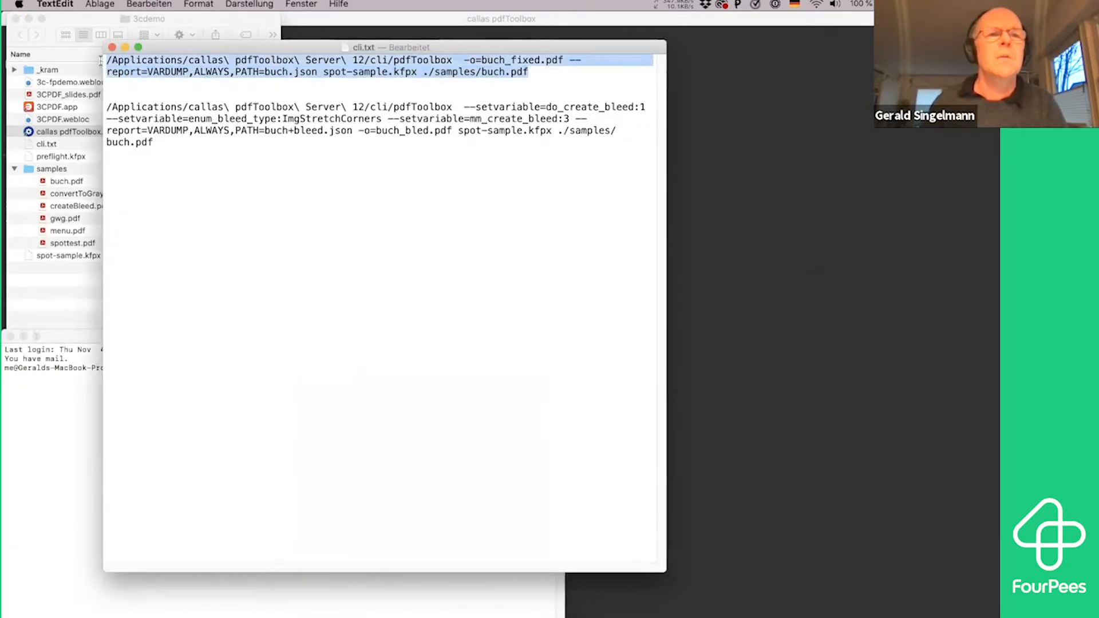
key(super+c)
click(46, 461)
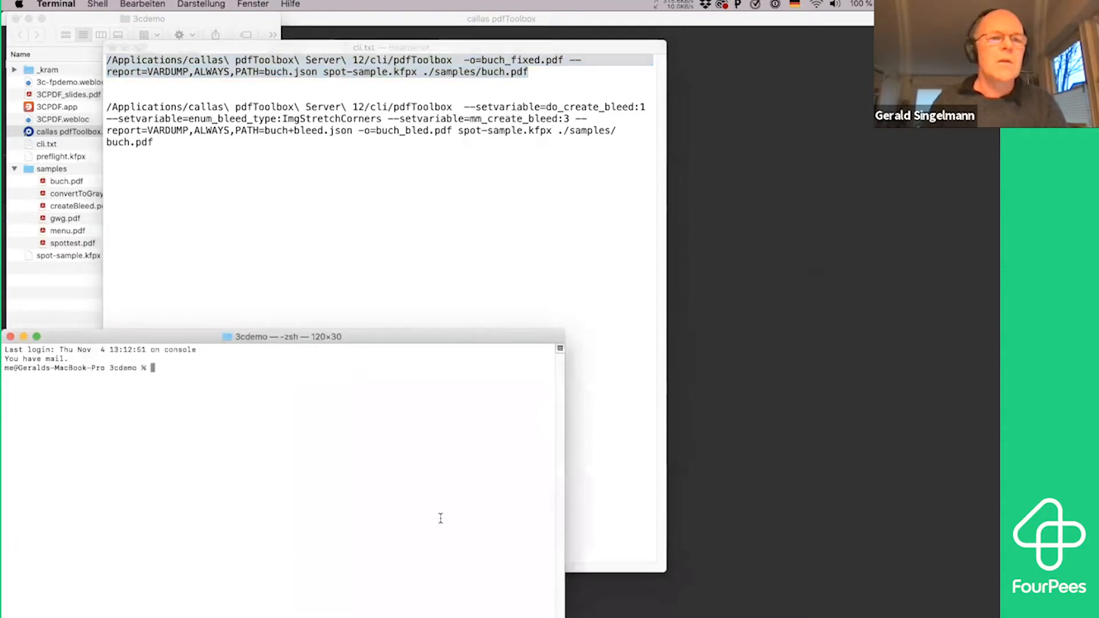
key(super+v)
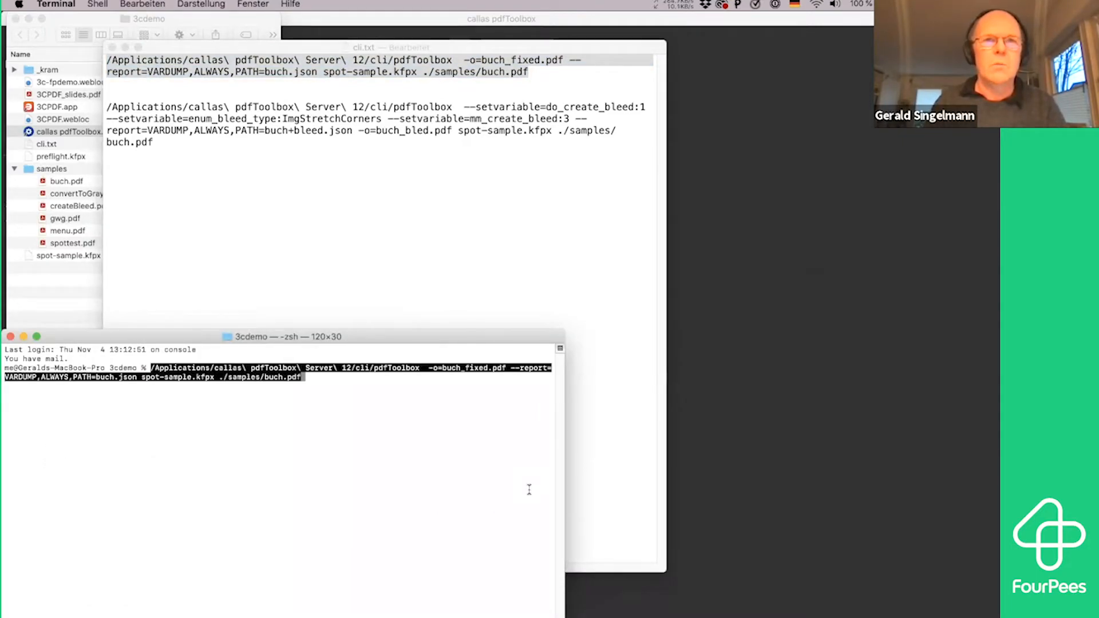
key(Return)
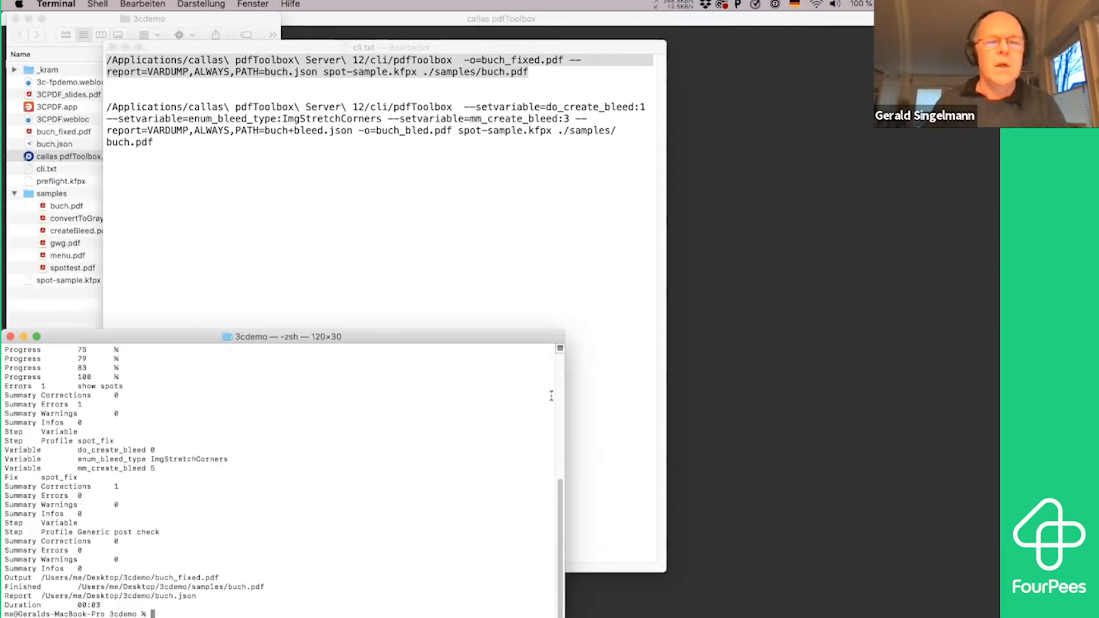
Point out spot-sample.kfpx and buch.pdf in the 3cdemo folder, open buch_fixed.pdf to view its separations, and close it
click(24, 228)
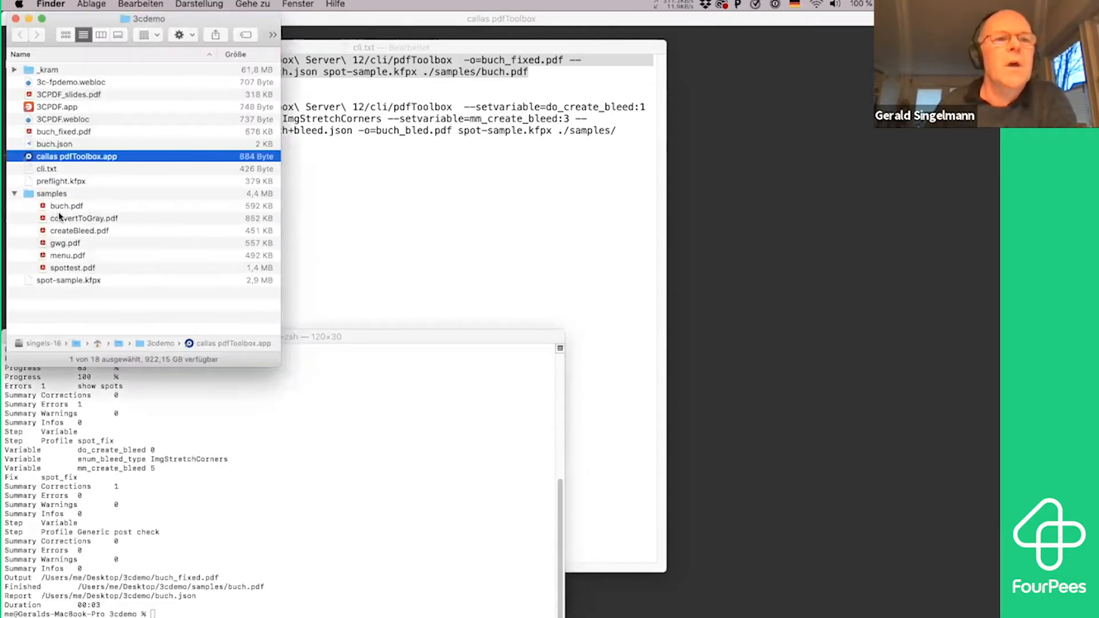
click(73, 281)
click(106, 210)
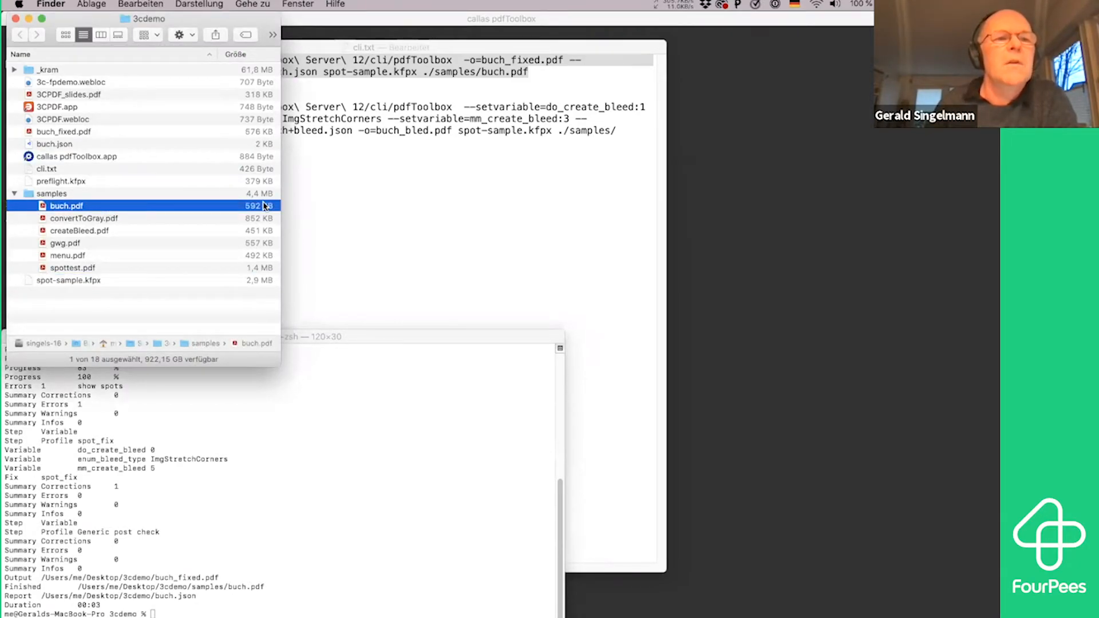
double_click(93, 132)
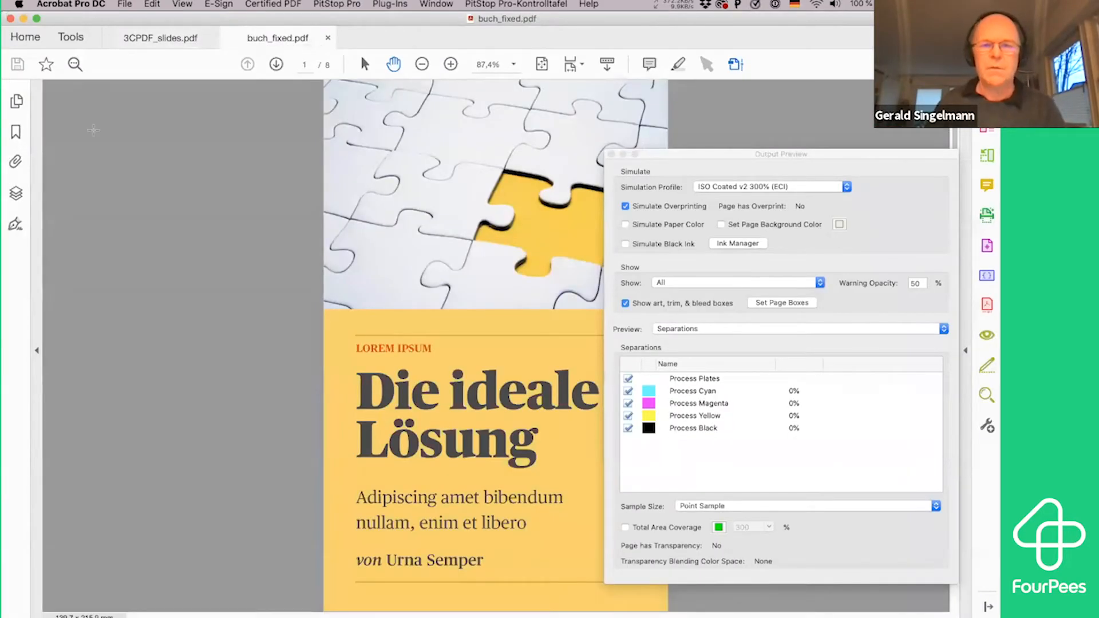
key(super+w)
Open buch.json from the 3cdemo folder in Finder and examine its overall structure by folding and unfolding the checks array
key(super+Tab)
click(89, 143)
double_click(89, 144)
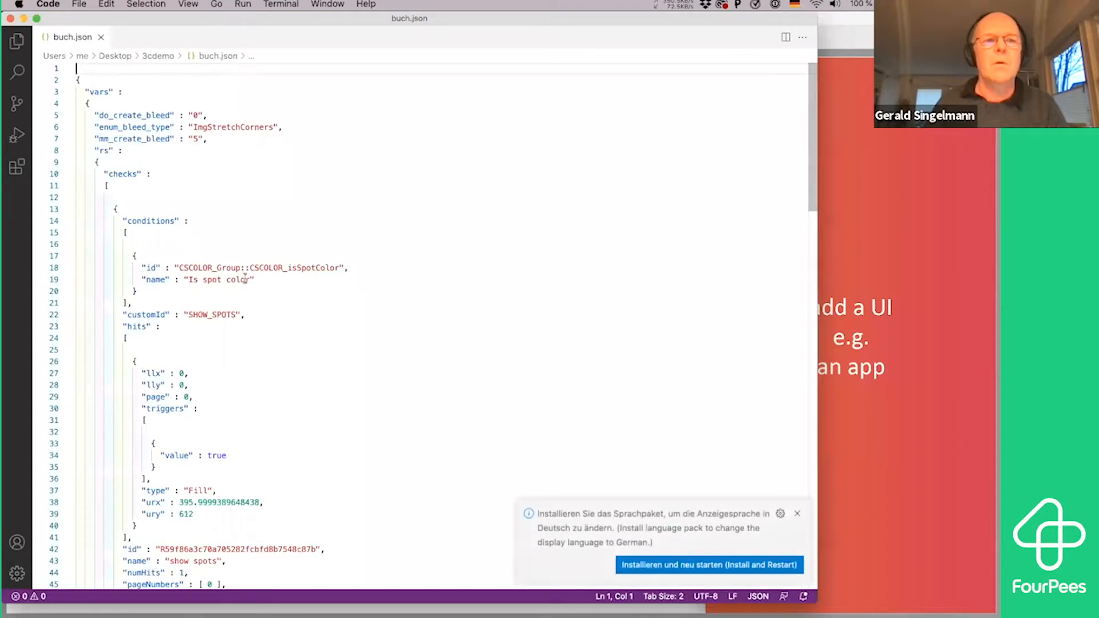
click(68, 187)
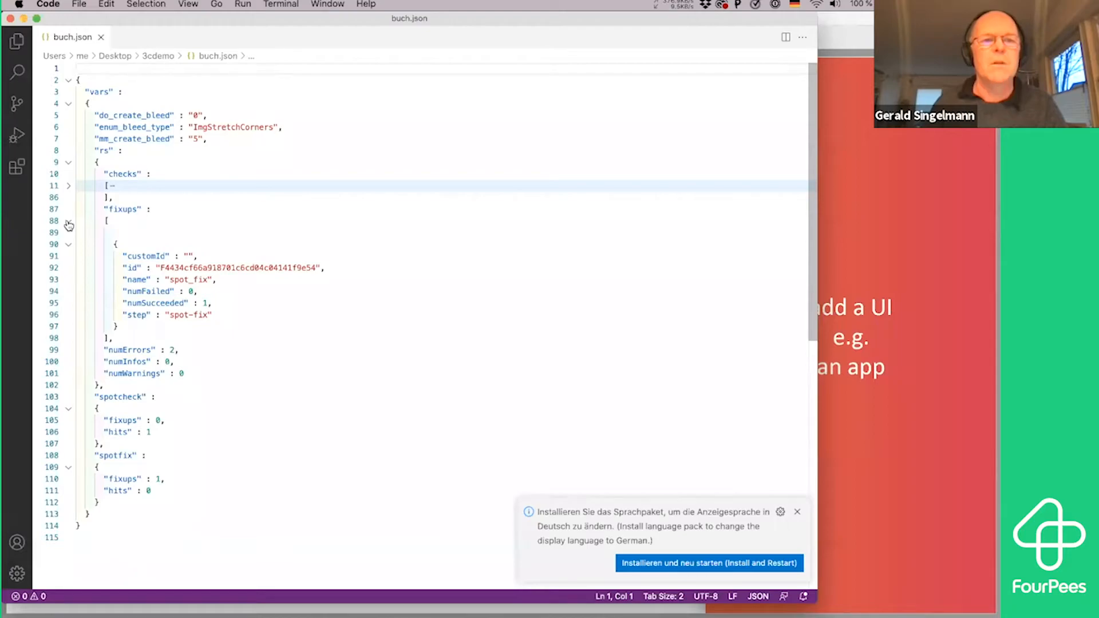
click(69, 186)
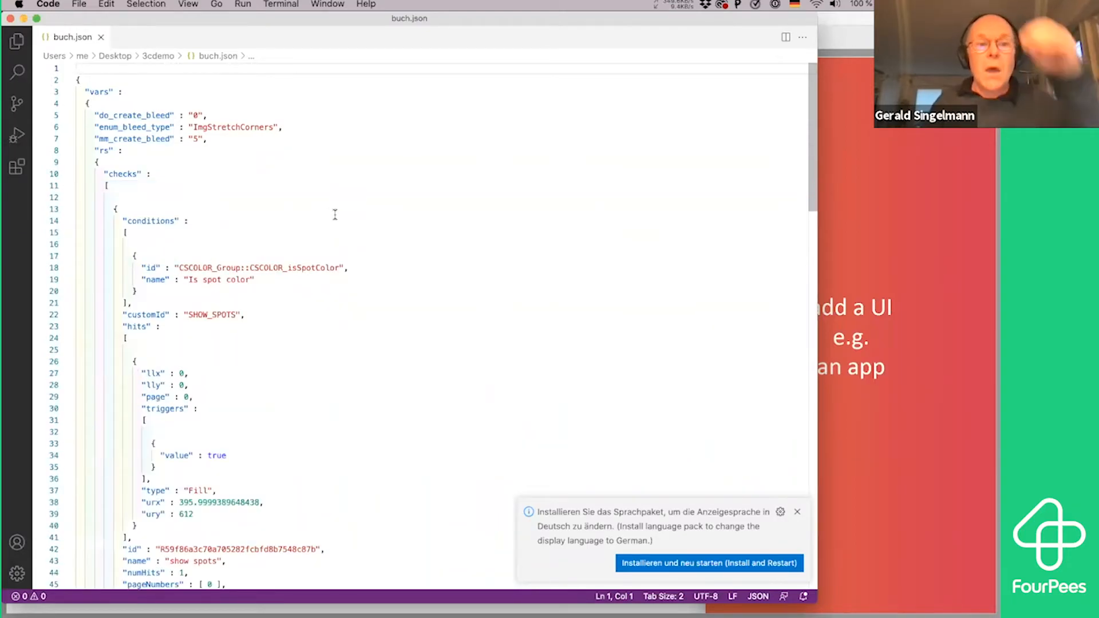
Examine the step name, numHits and hit coordinates of the first check in buch.json, and close the file
scroll(335, 214, down, 9)
scroll(335, 216, up, 2)
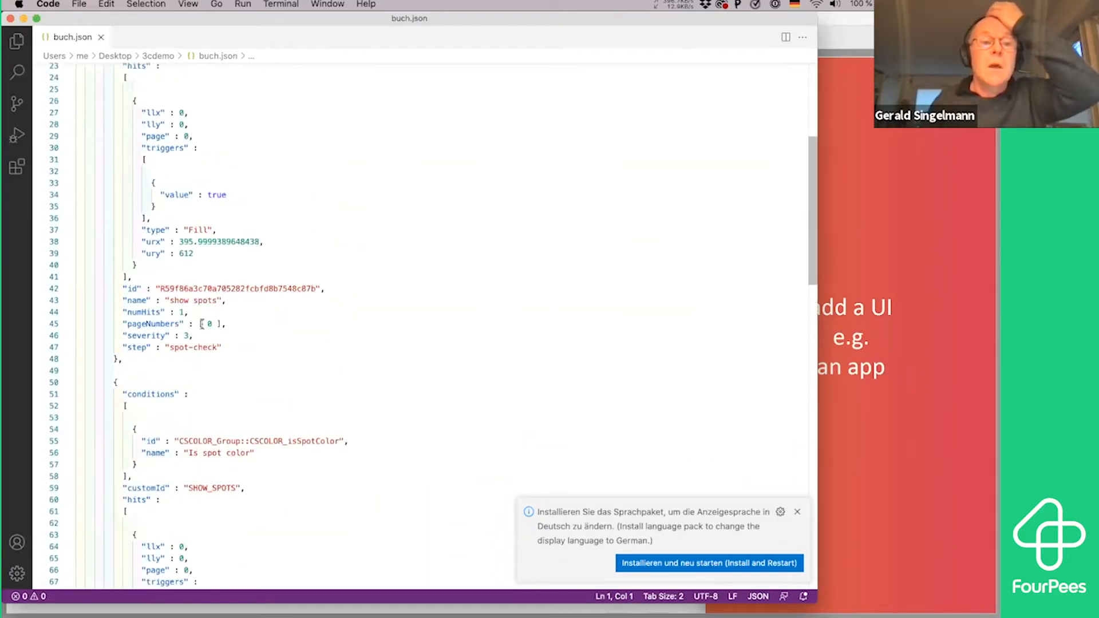
double_click(197, 348)
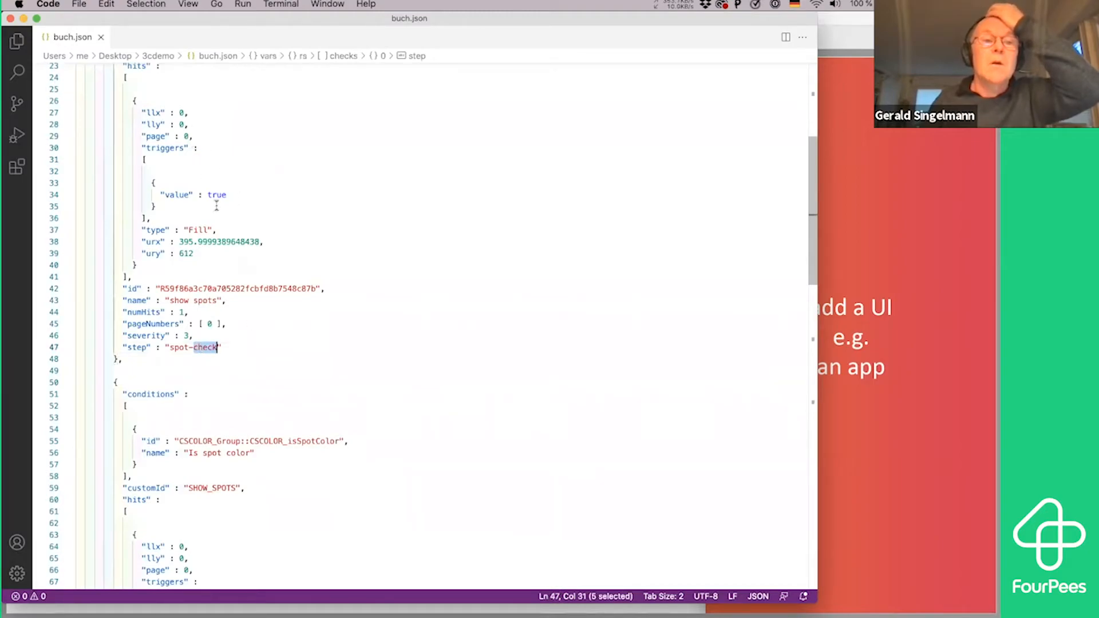
drag(184, 312, 174, 312)
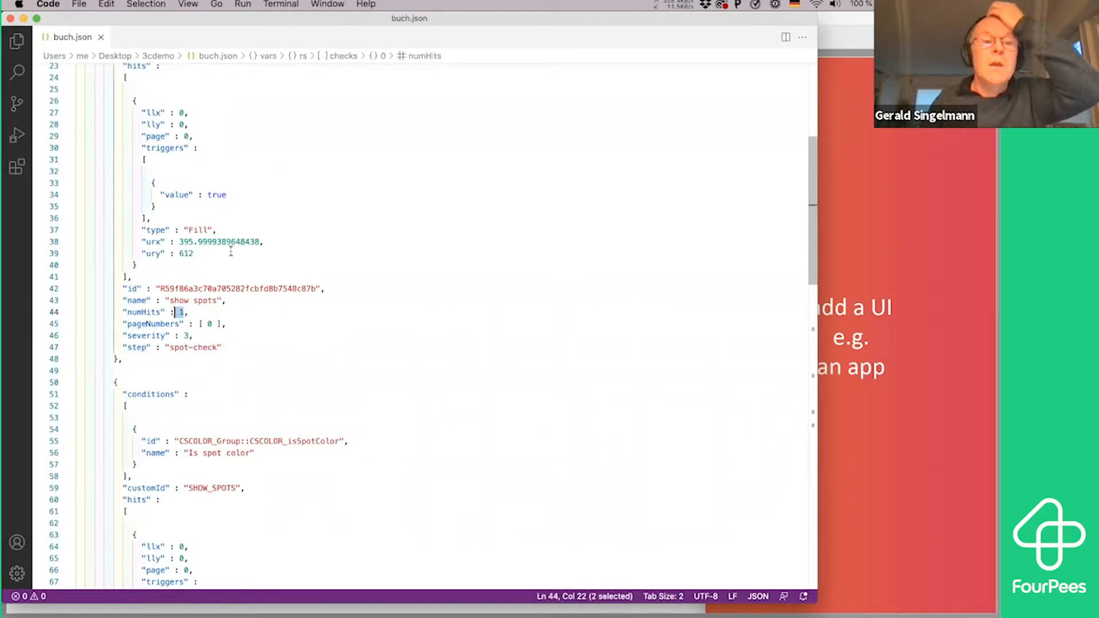
drag(184, 113, 175, 113)
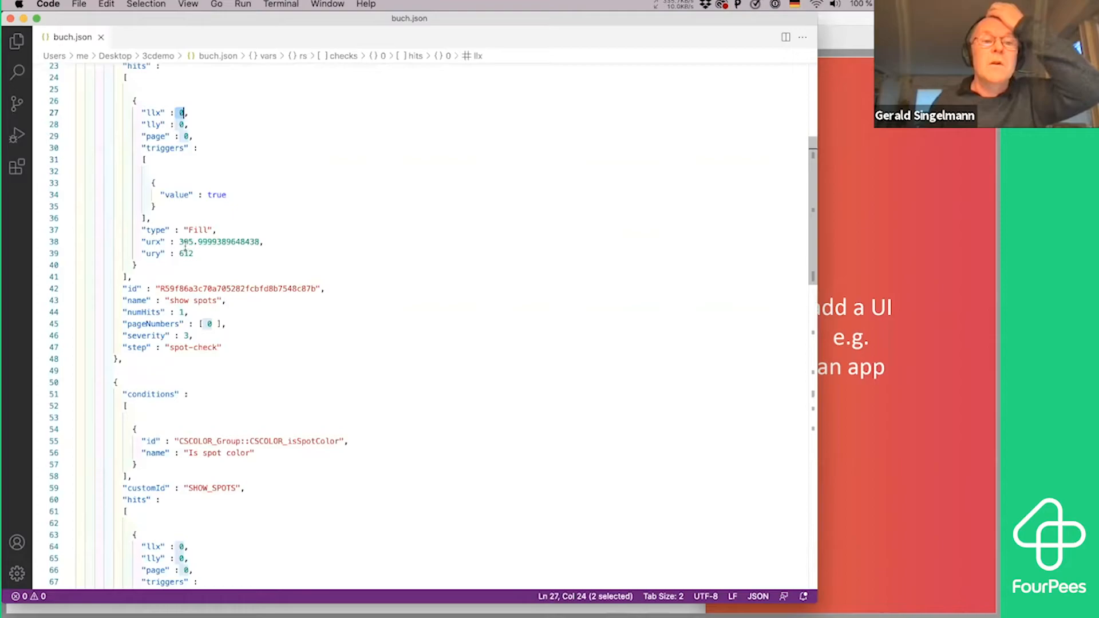
drag(180, 241, 218, 241)
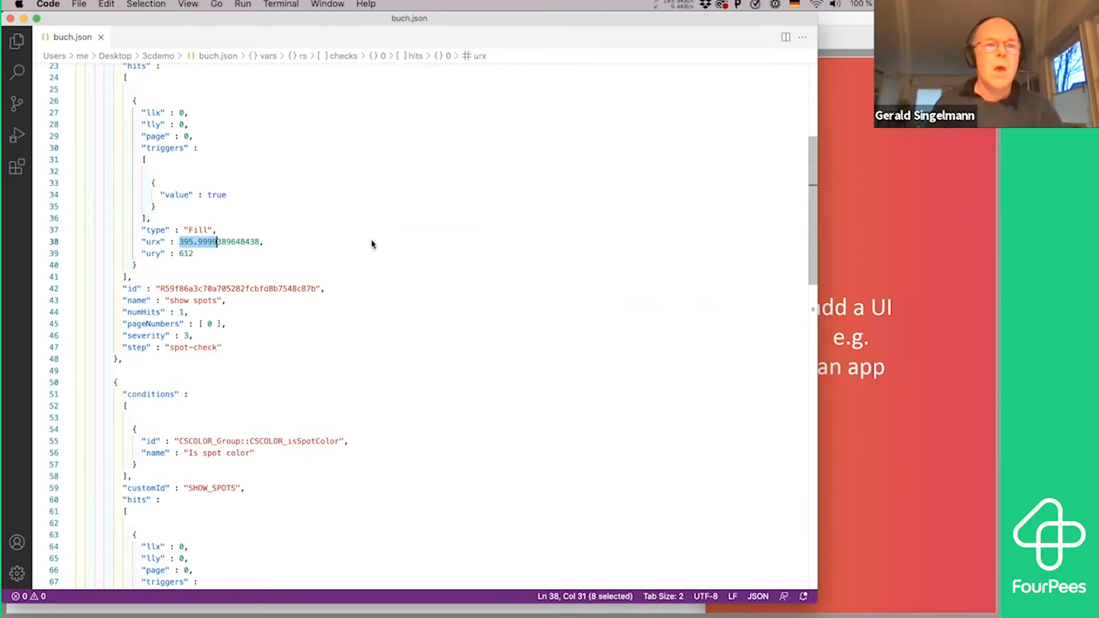
key(super+w)
Switch through Finder to the 3CPDF_slides.pdf presentation in Acrobat and close the Output Preview window
key(super+Tab)
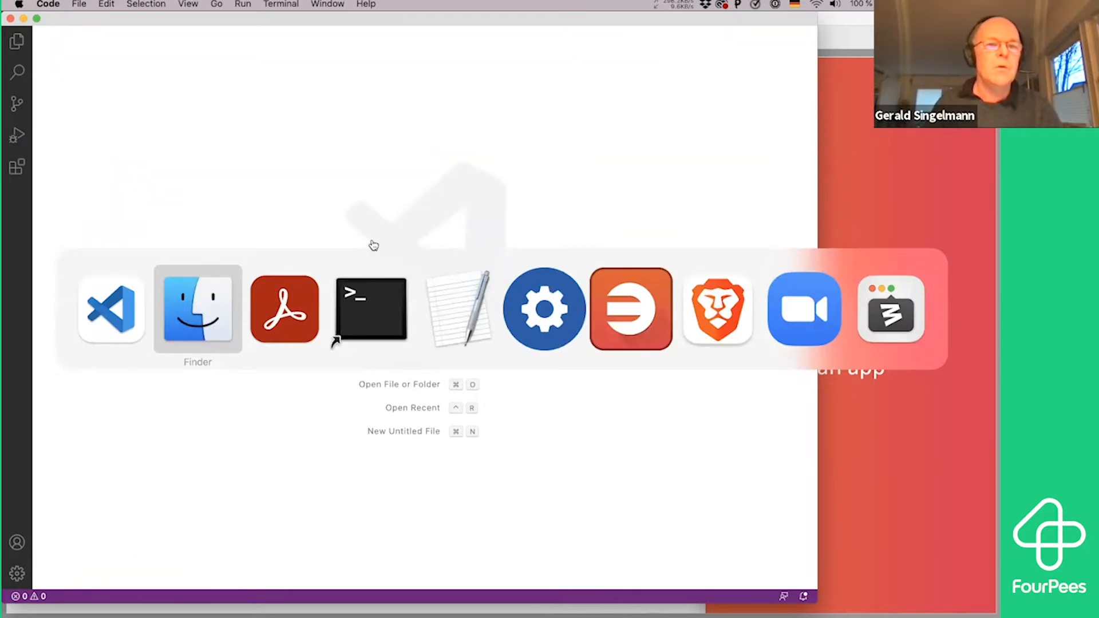
key(super)
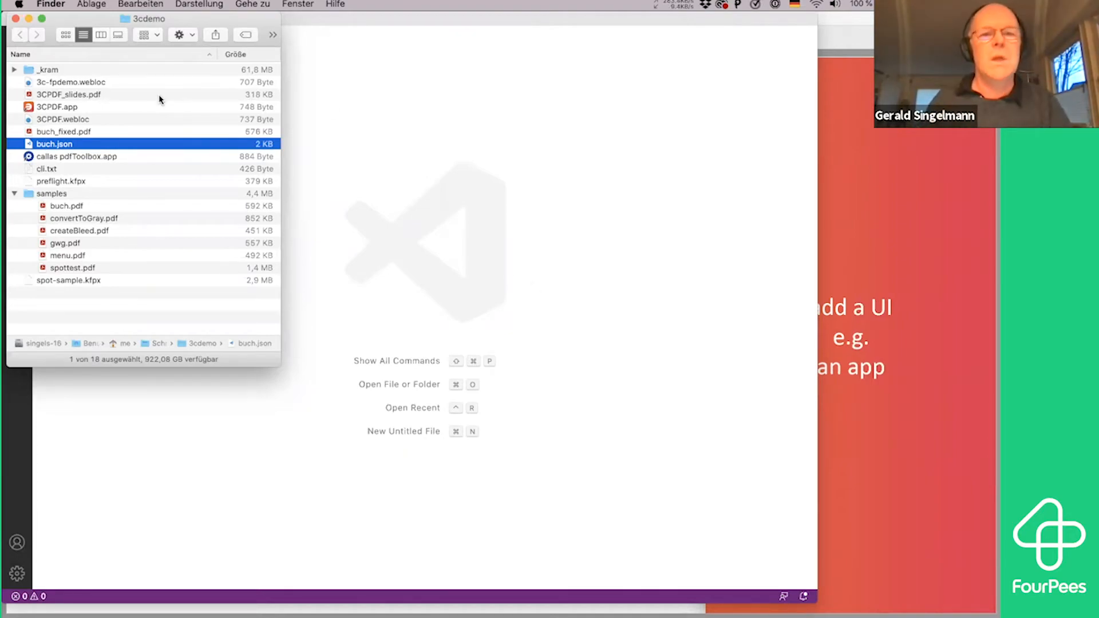
key(super+Tab)
key(super+Tab)
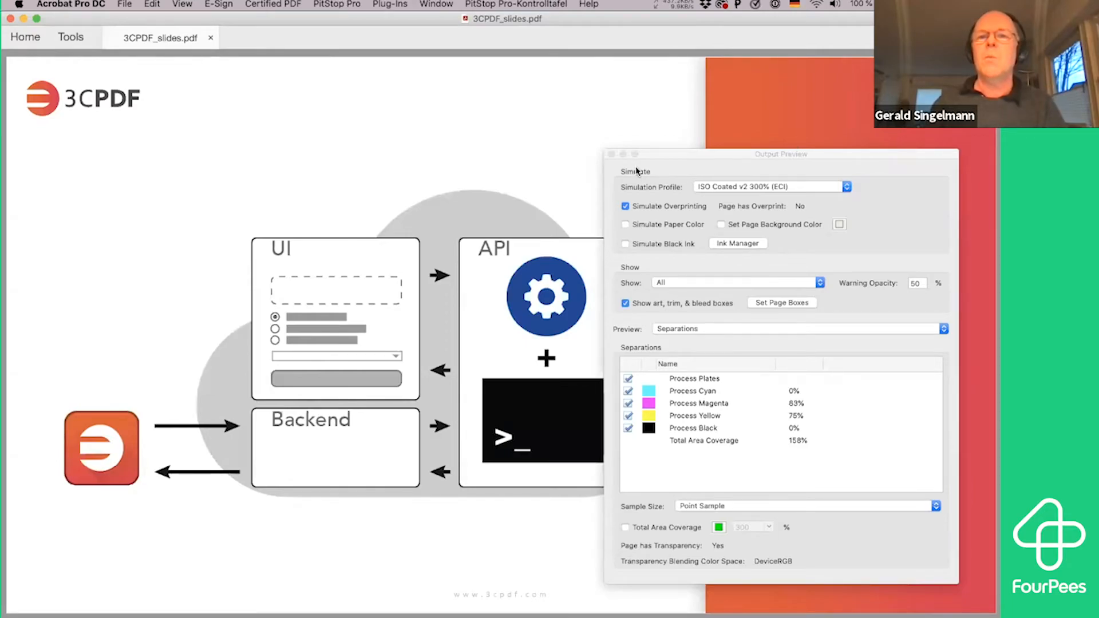
click(611, 154)
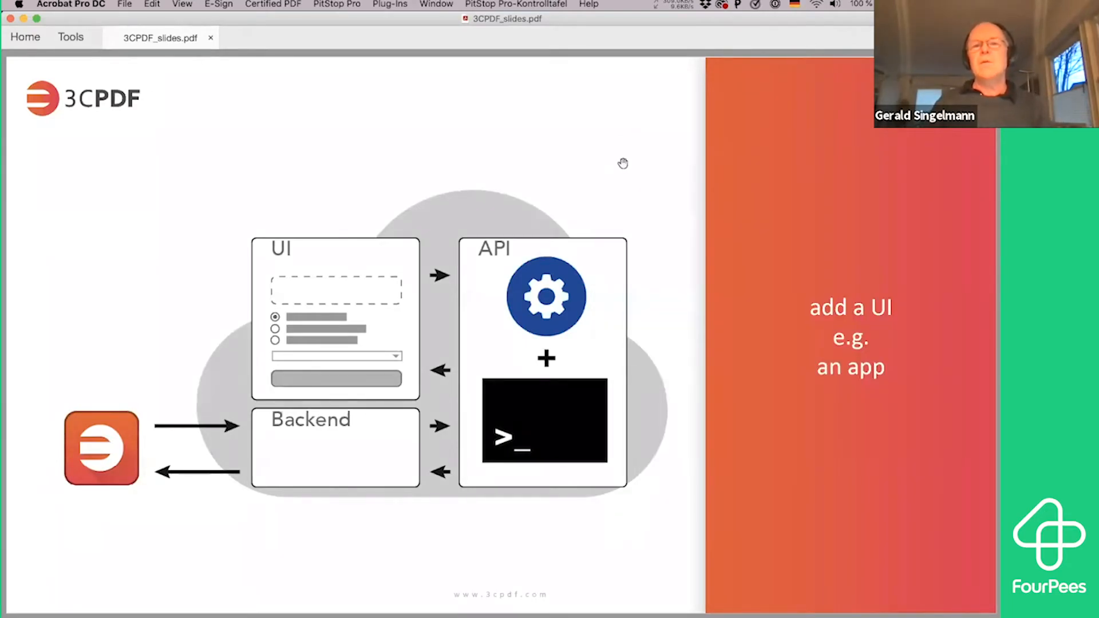